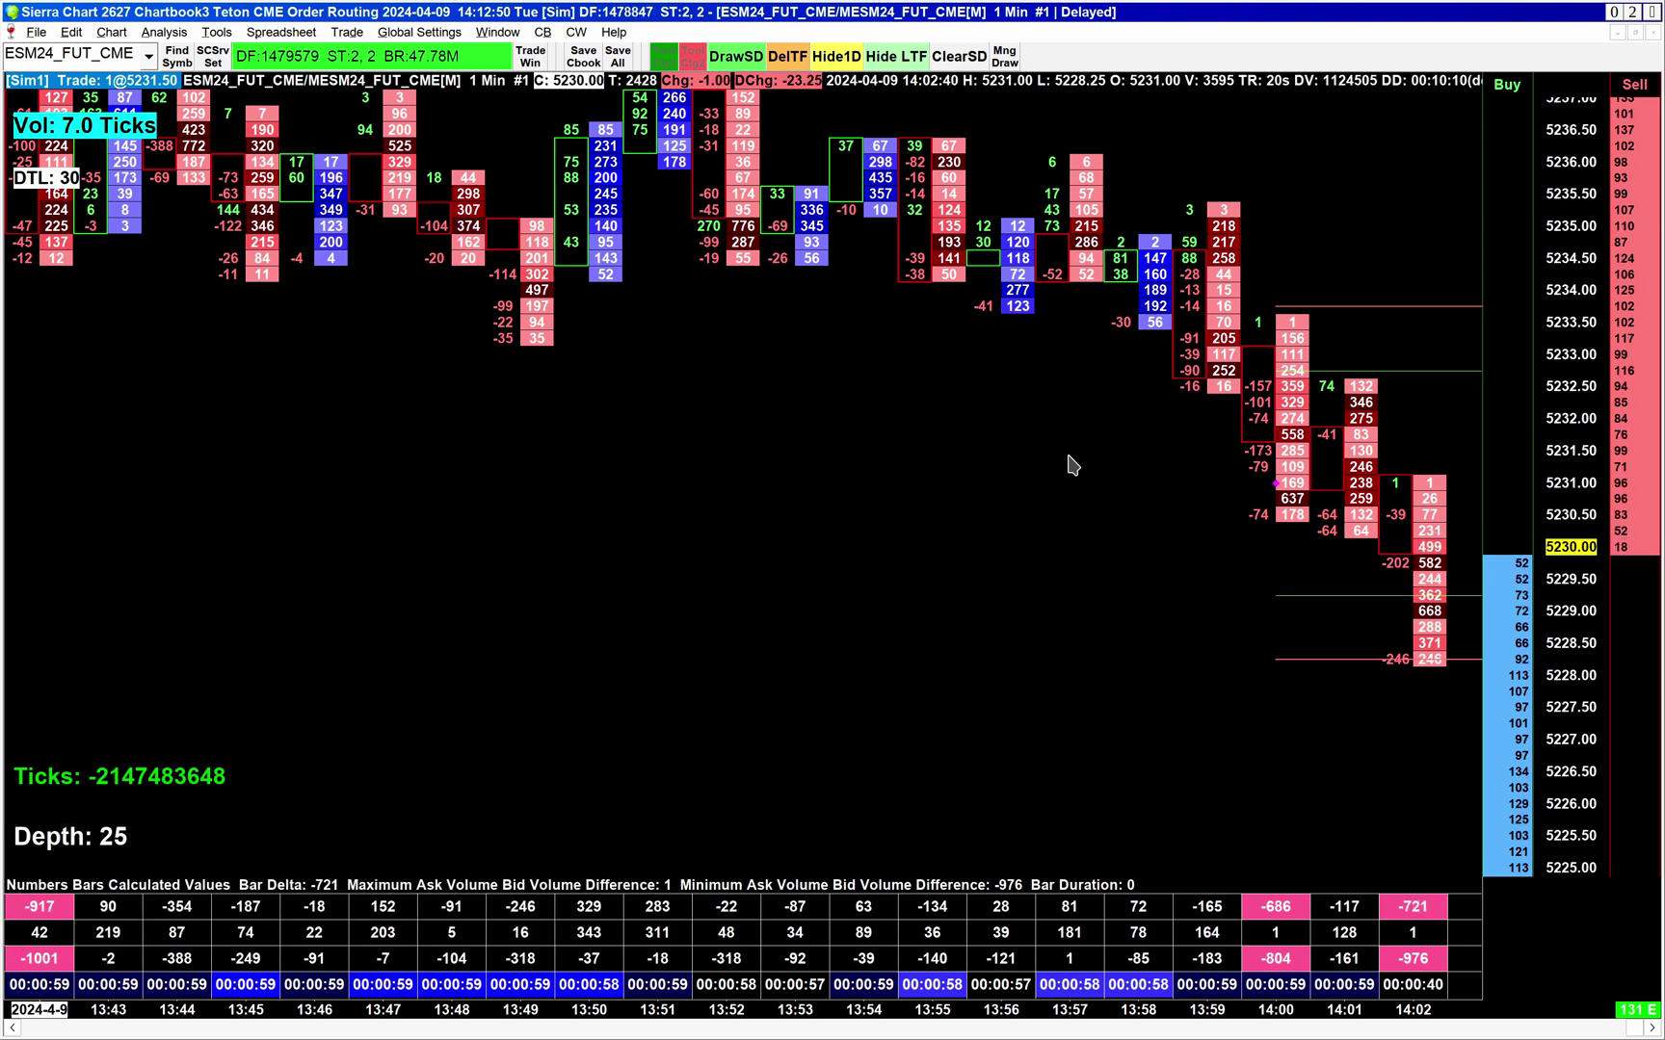
Open the Chart Studies window for the ESM24 1-minute chart and move it lower over the chart
key(F6)
drag(848, 295, 725, 360)
Move the Move Closest Attached Order To Price study to the top of Studies to Graph
click(790, 432)
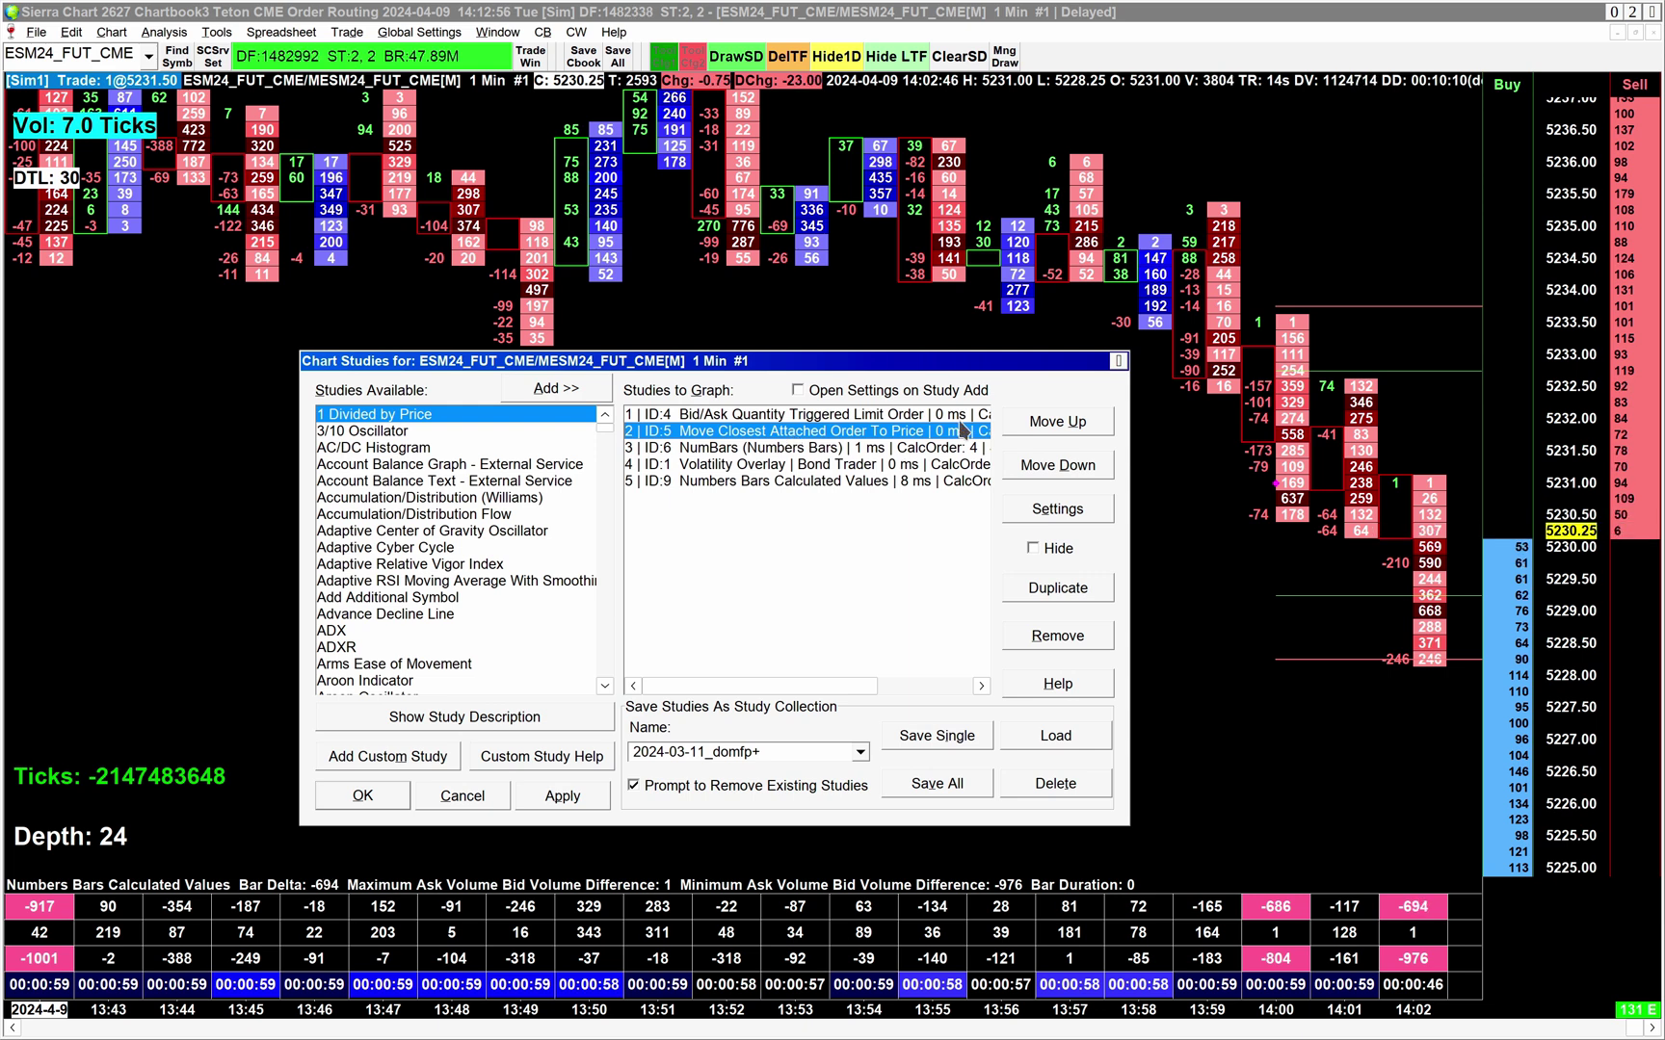
click(1031, 431)
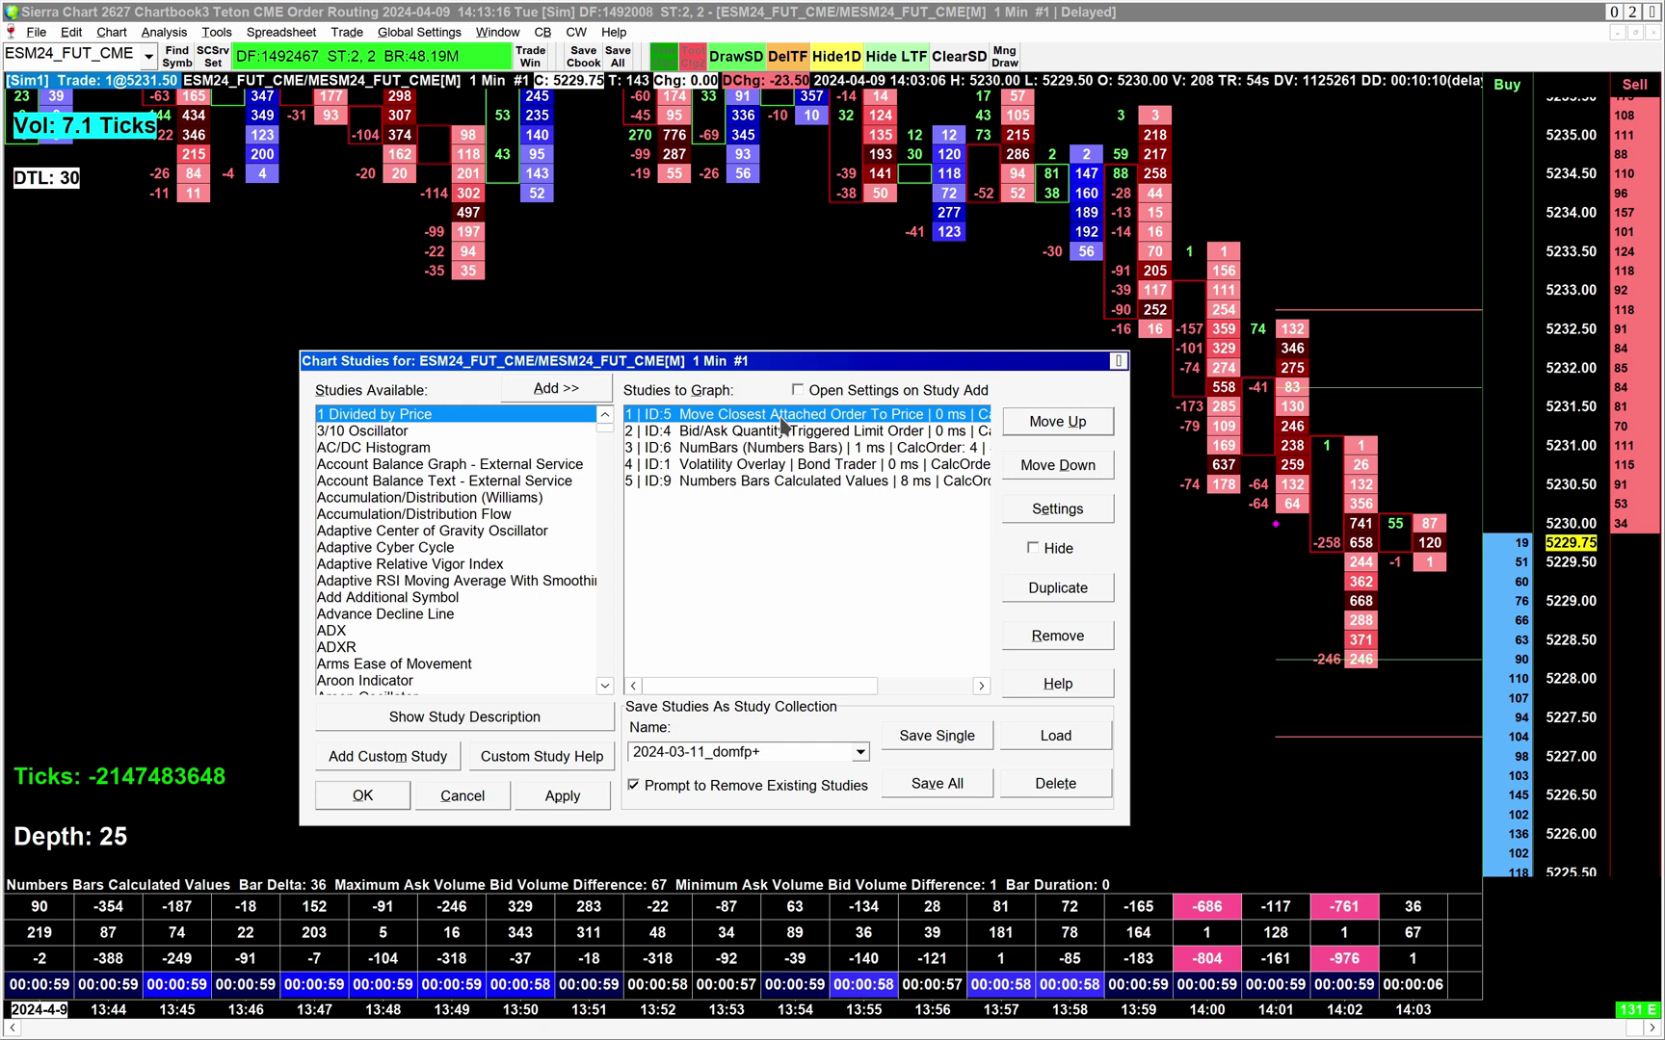
double_click(781, 425)
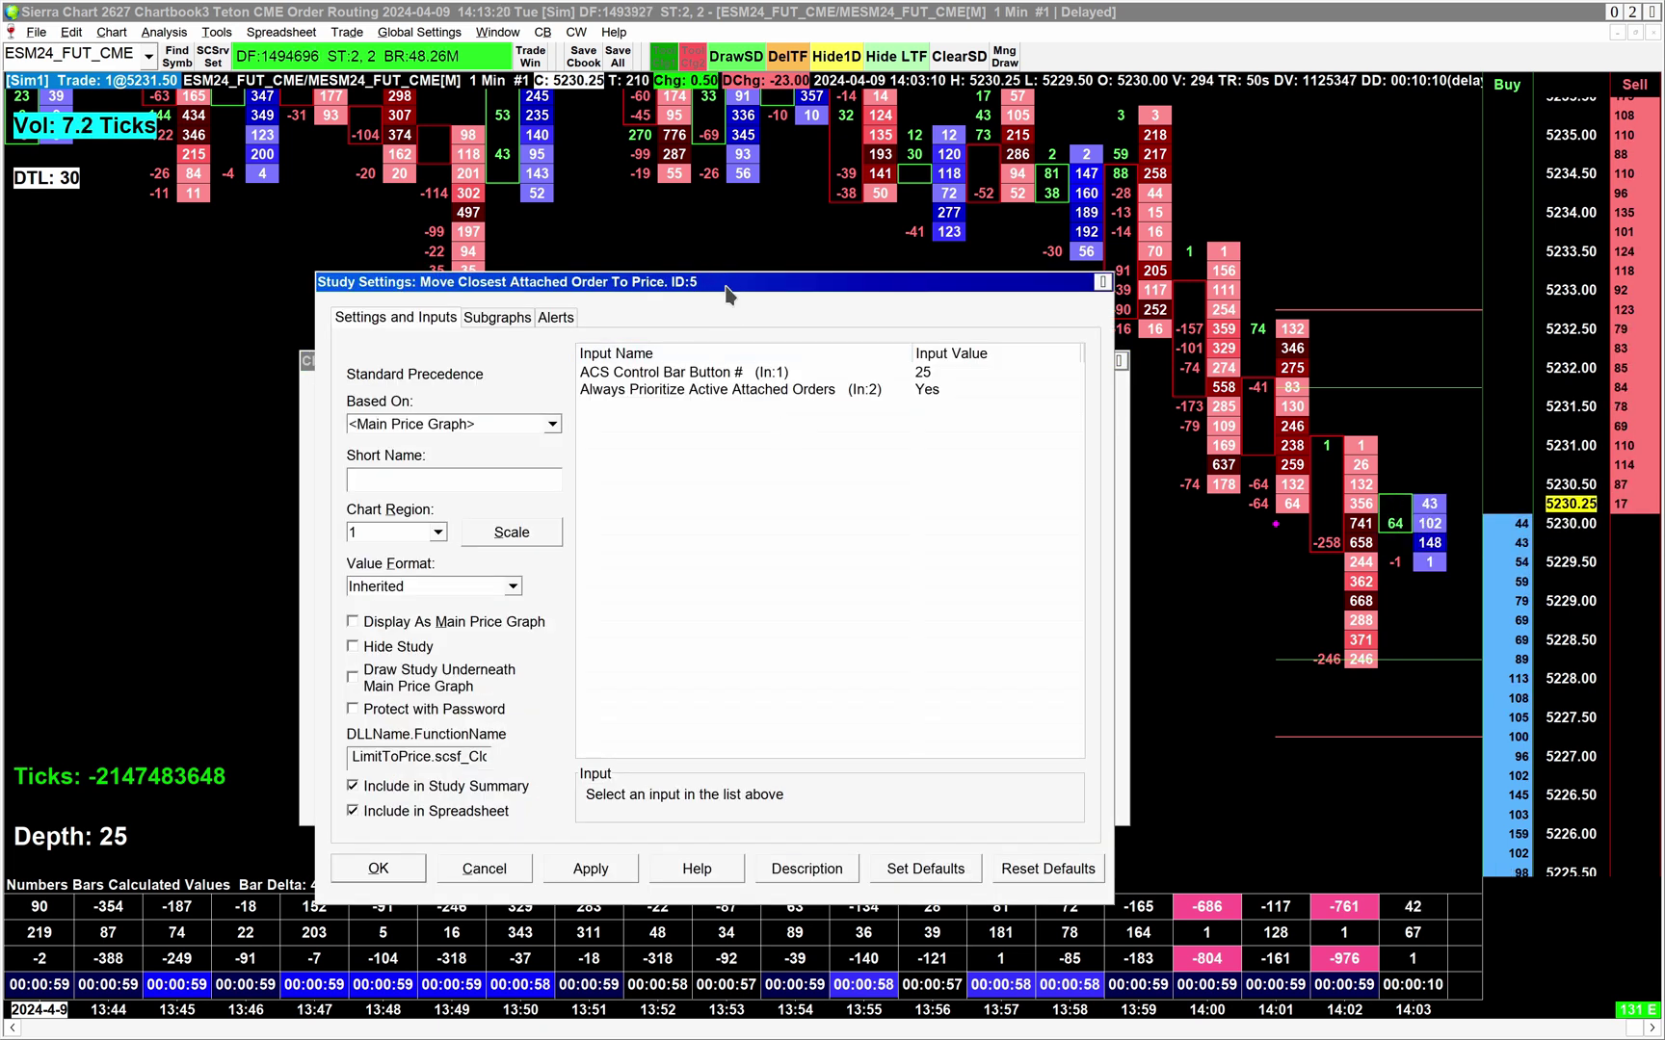
drag(729, 294, 550, 257)
click(532, 352)
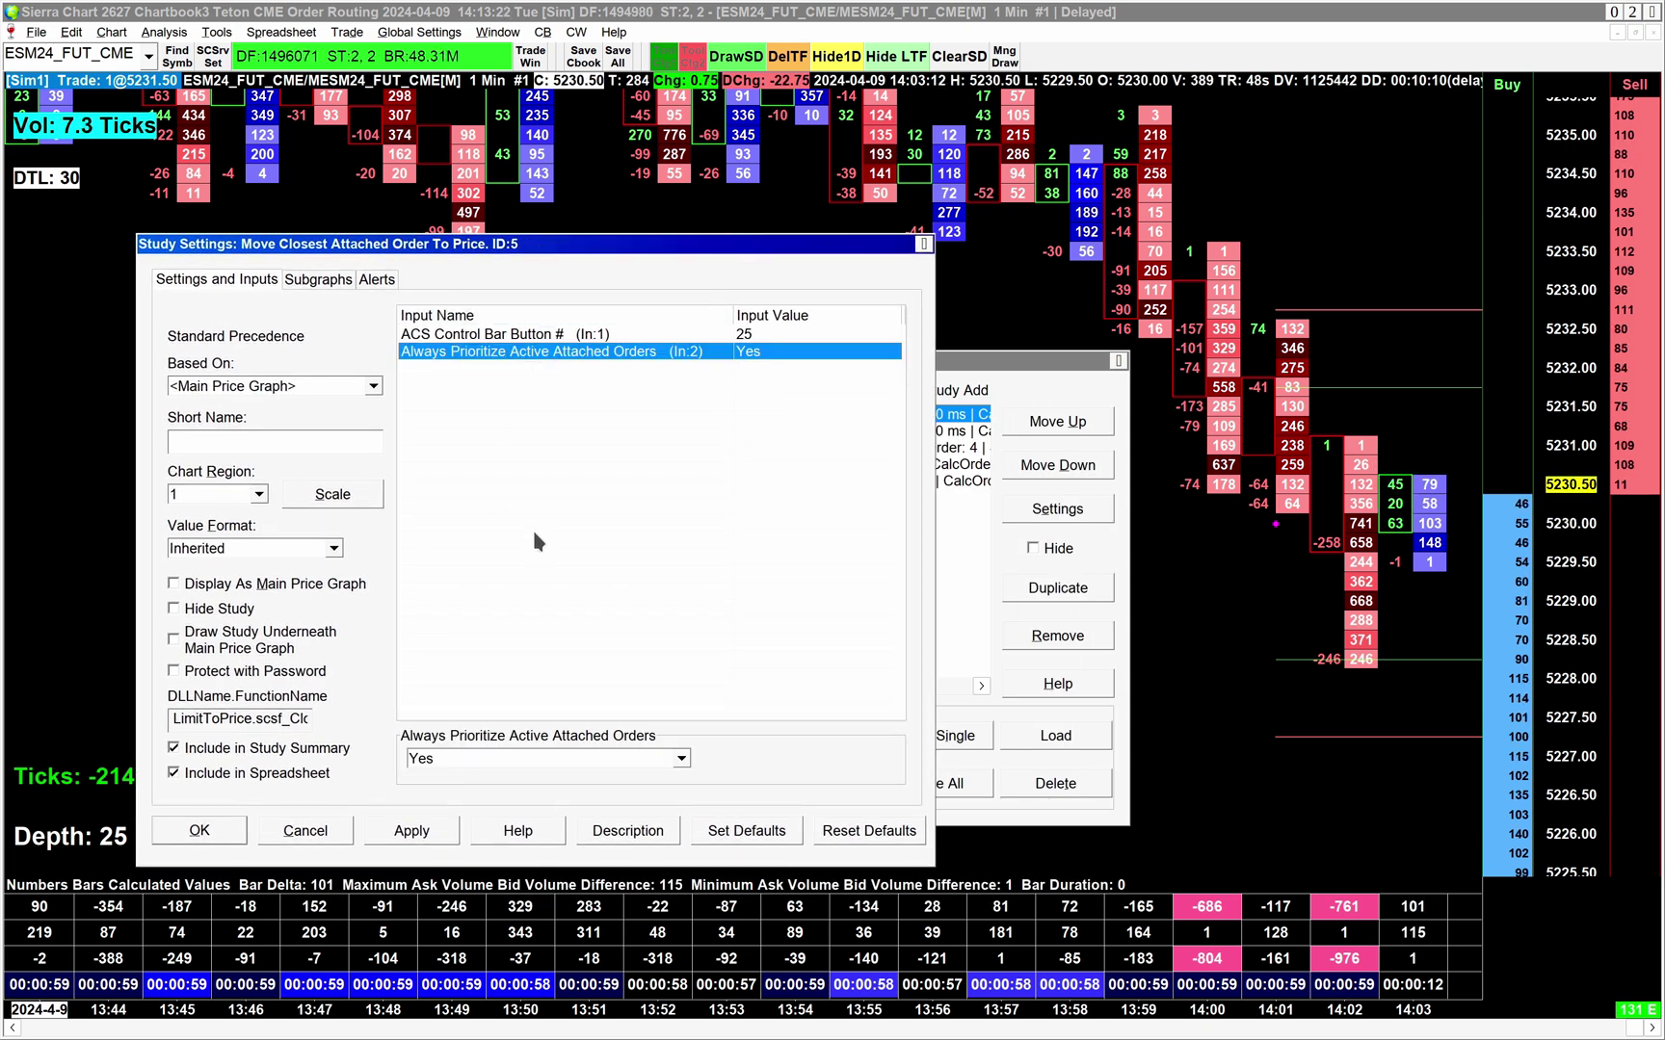
click(545, 354)
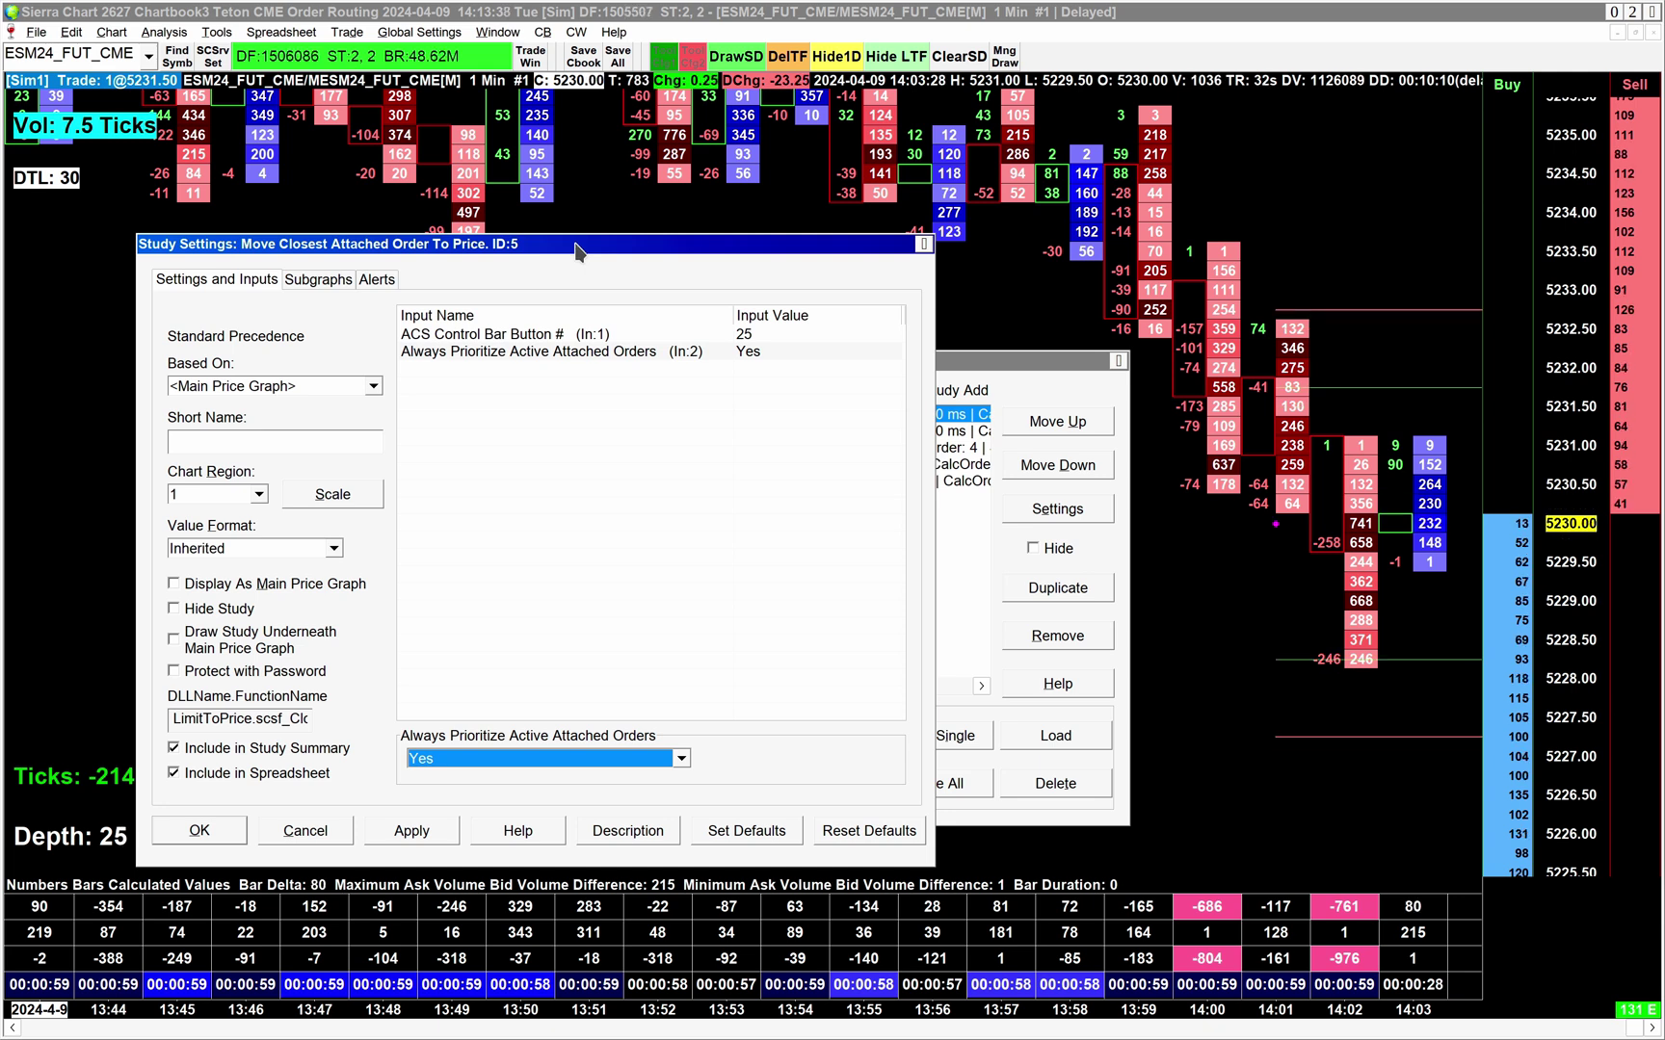
click(724, 353)
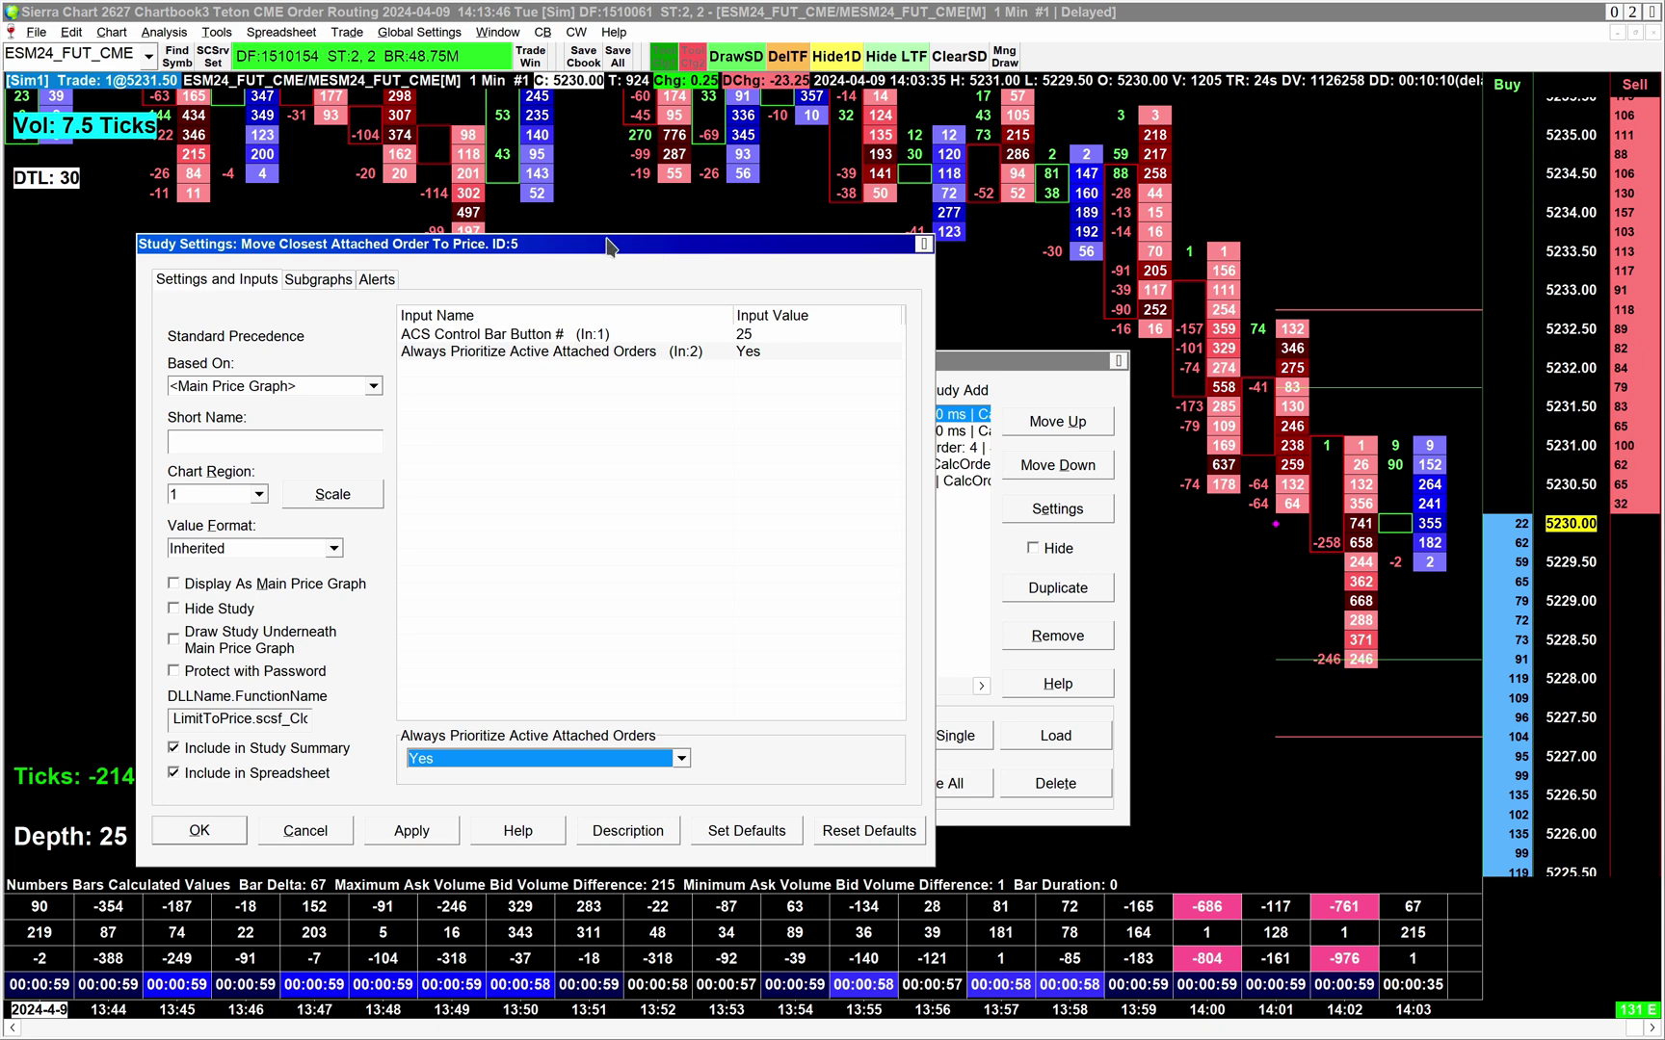
drag(503, 253, 604, 249)
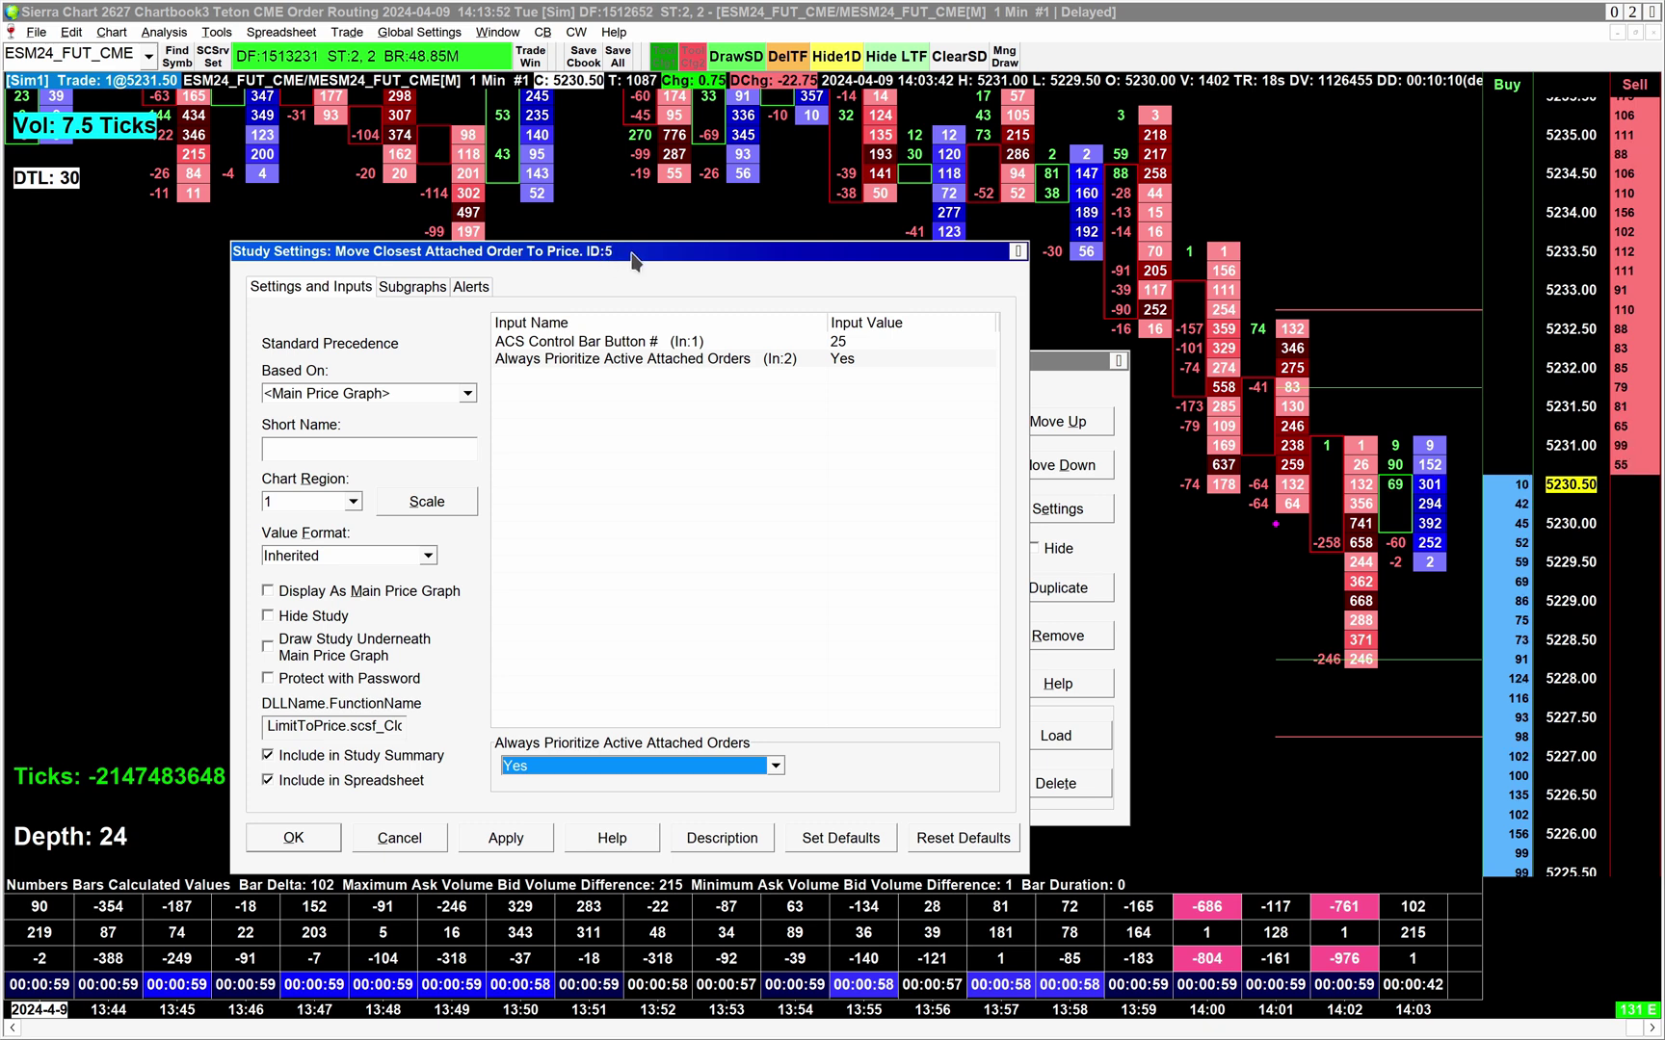
click(1016, 253)
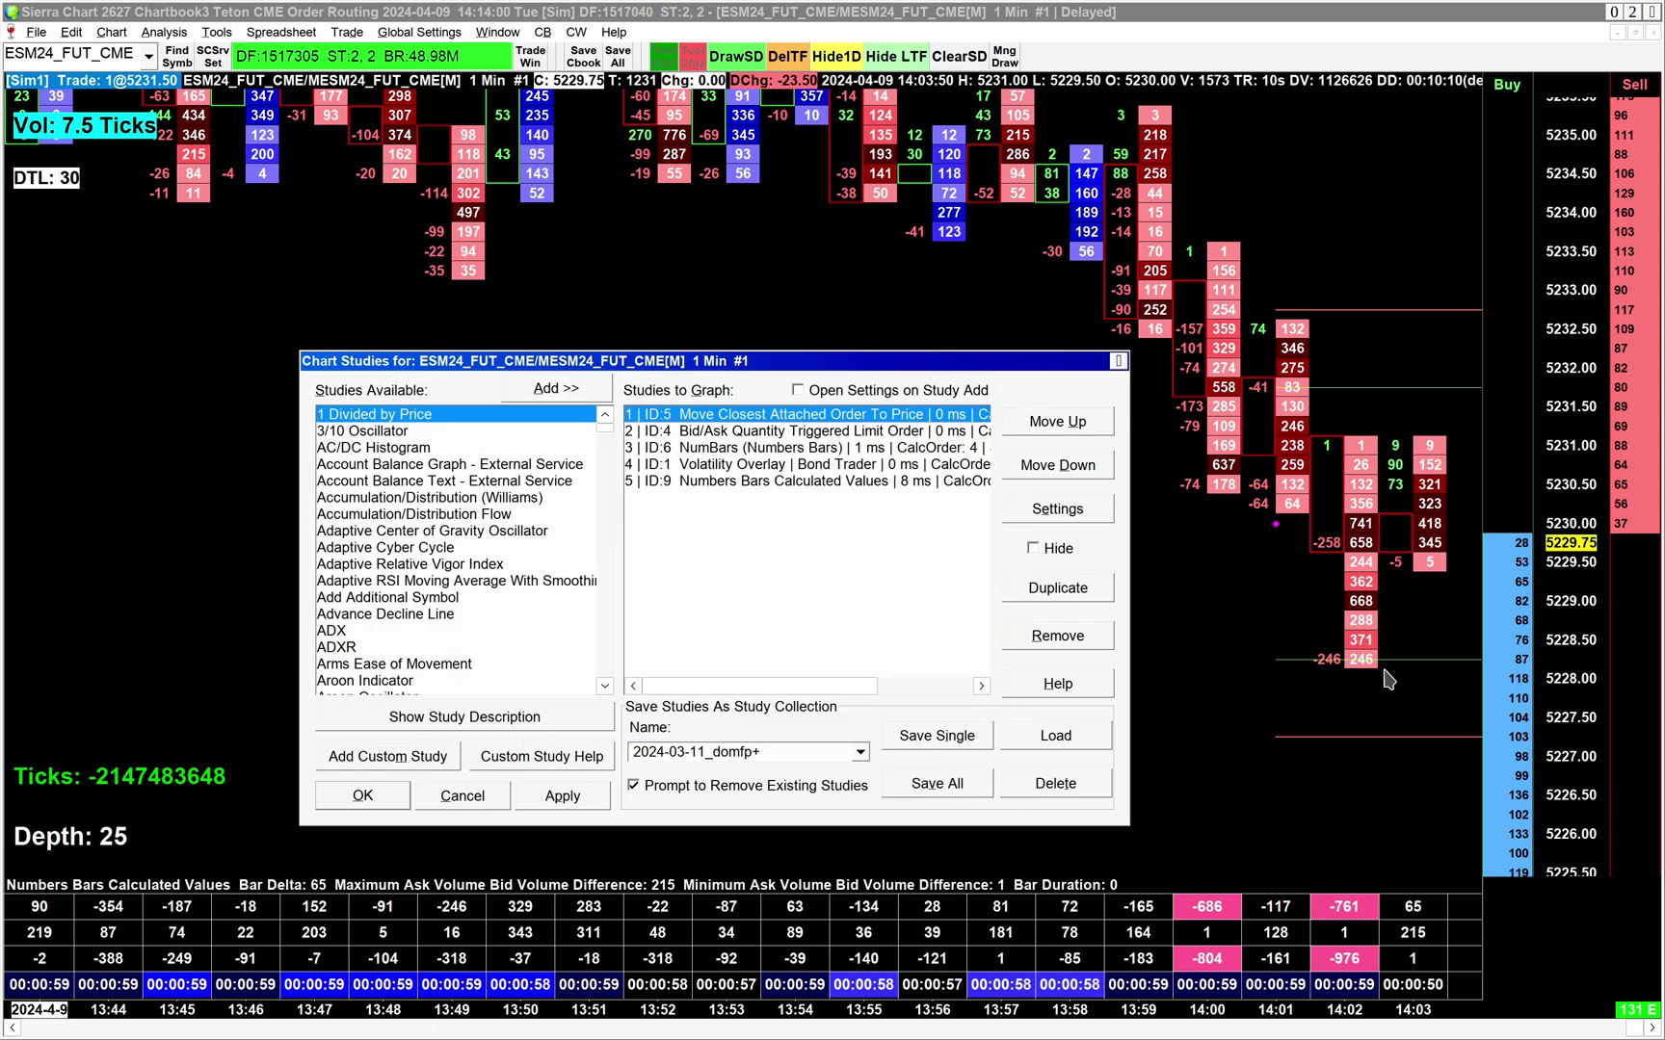
Drag the Chart Studies window aside and close it to return to the footprint chart
drag(1045, 362, 995, 309)
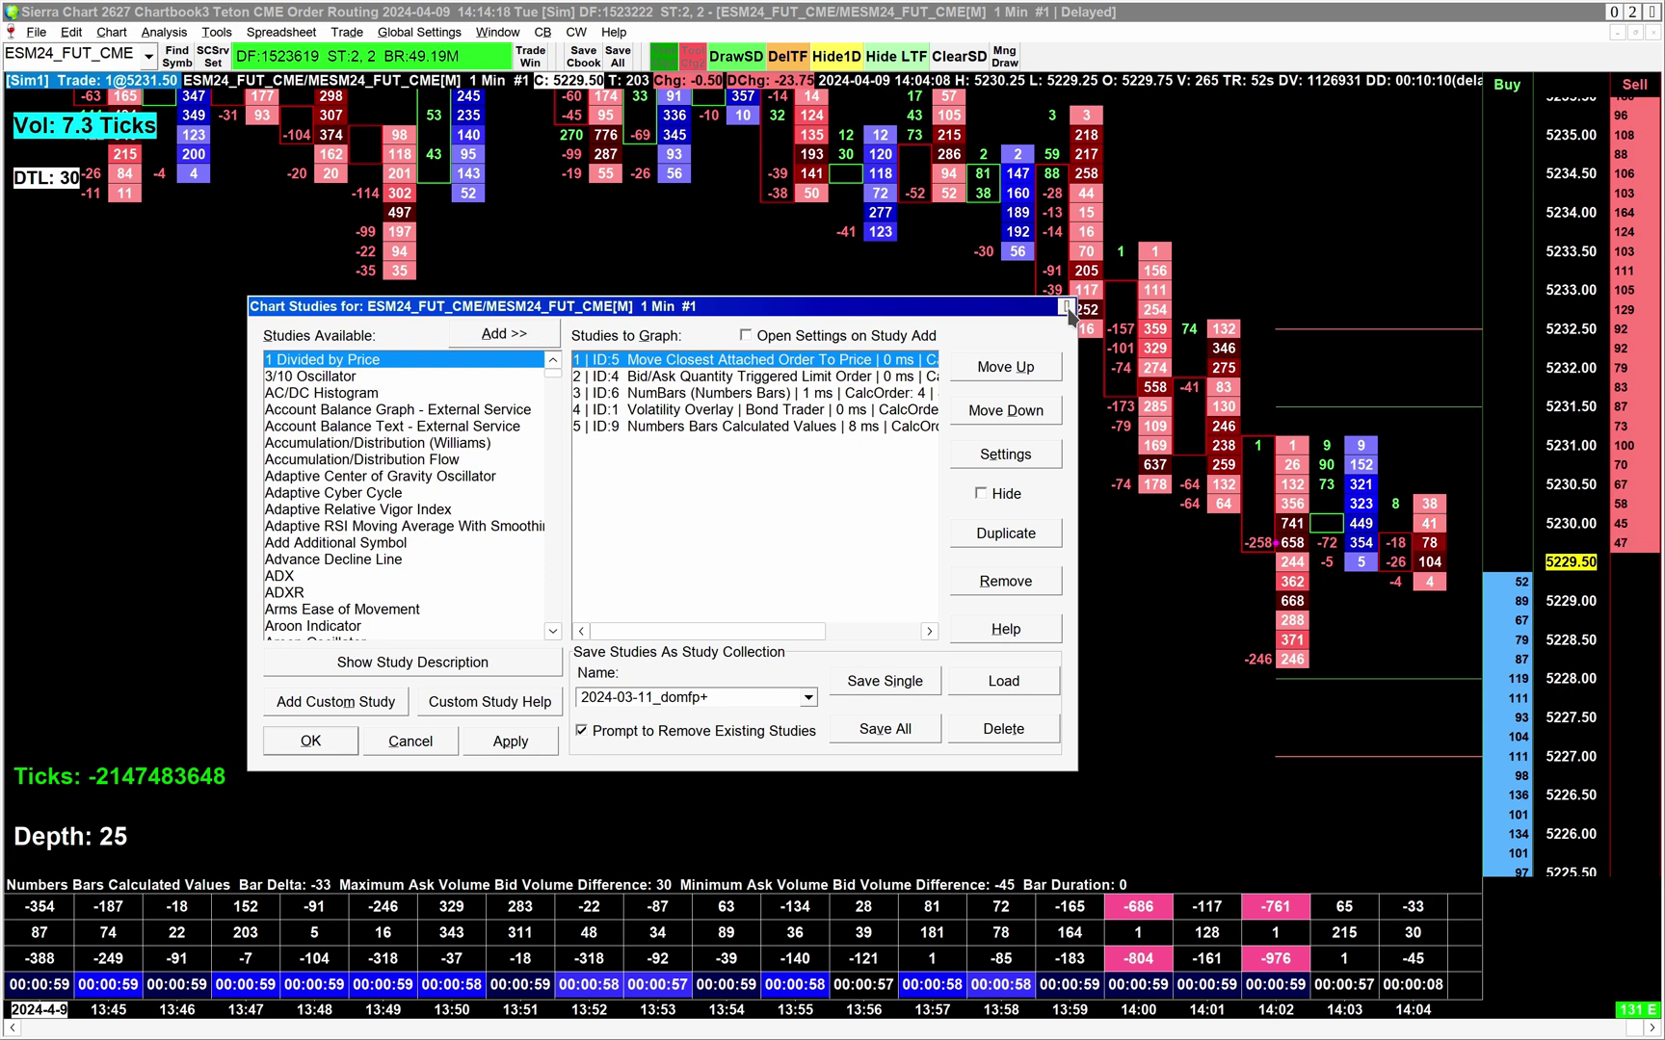
click(1066, 306)
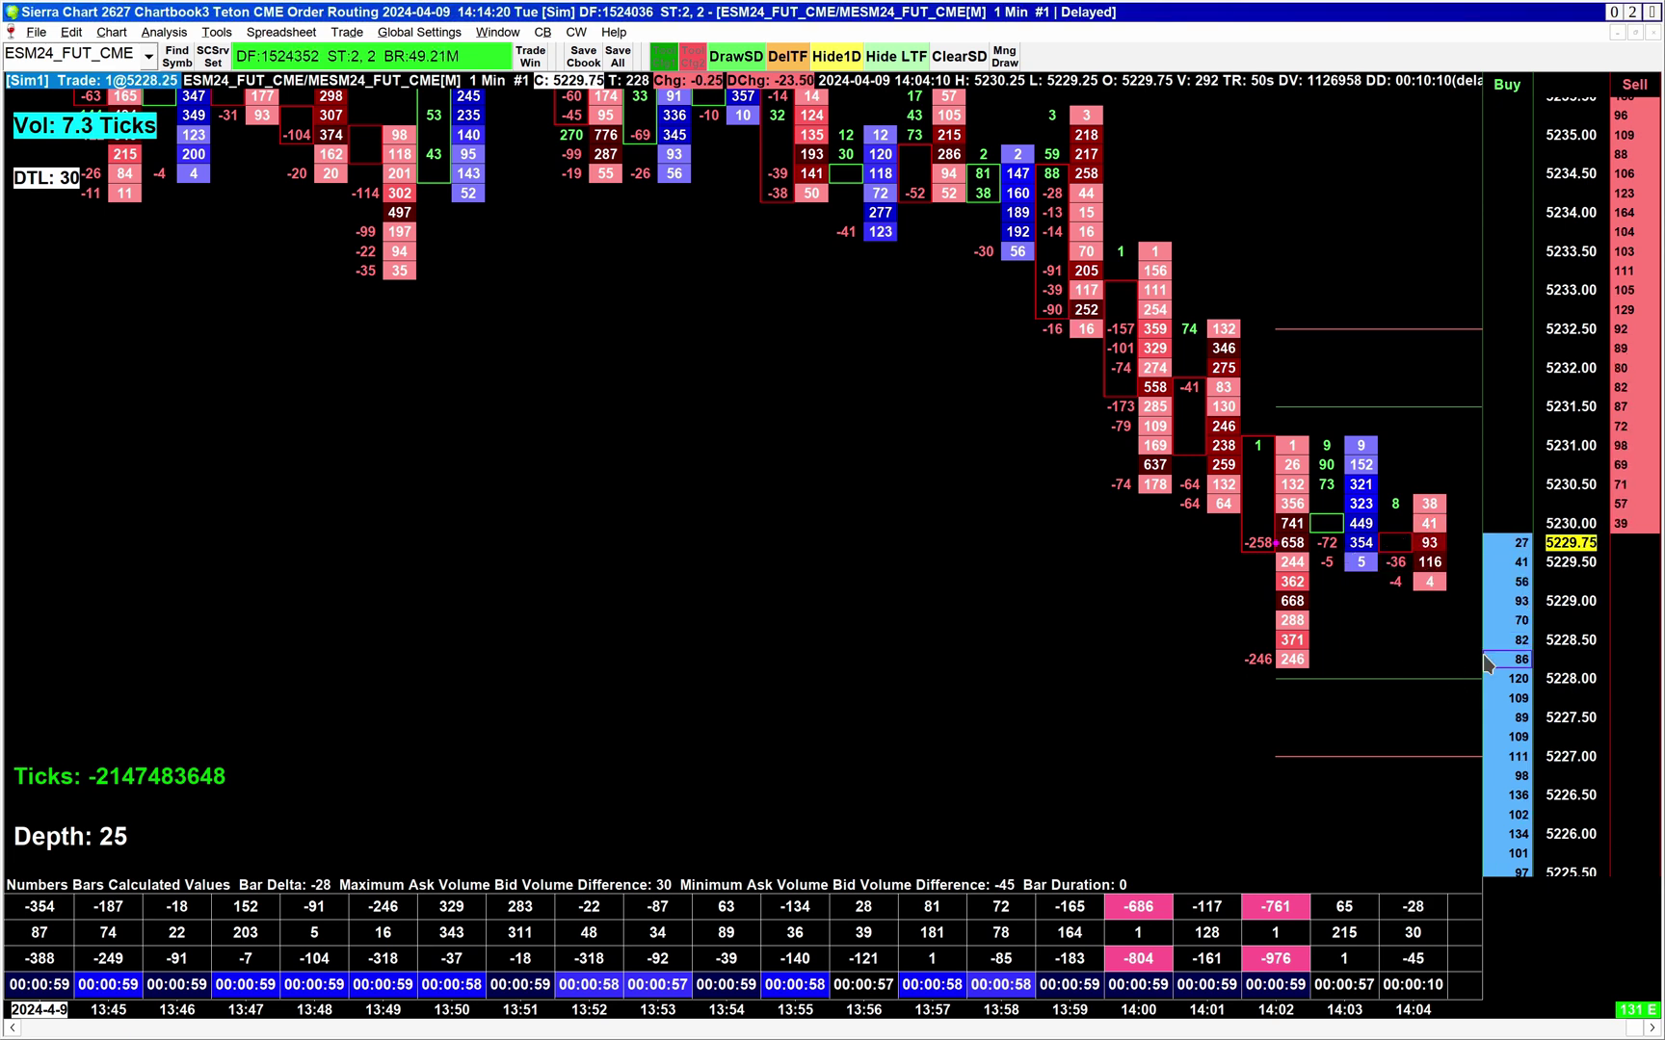
Place a buy limit at 5228.25, dragging its stop to 5226.75 and target to 5232.00
click(1509, 663)
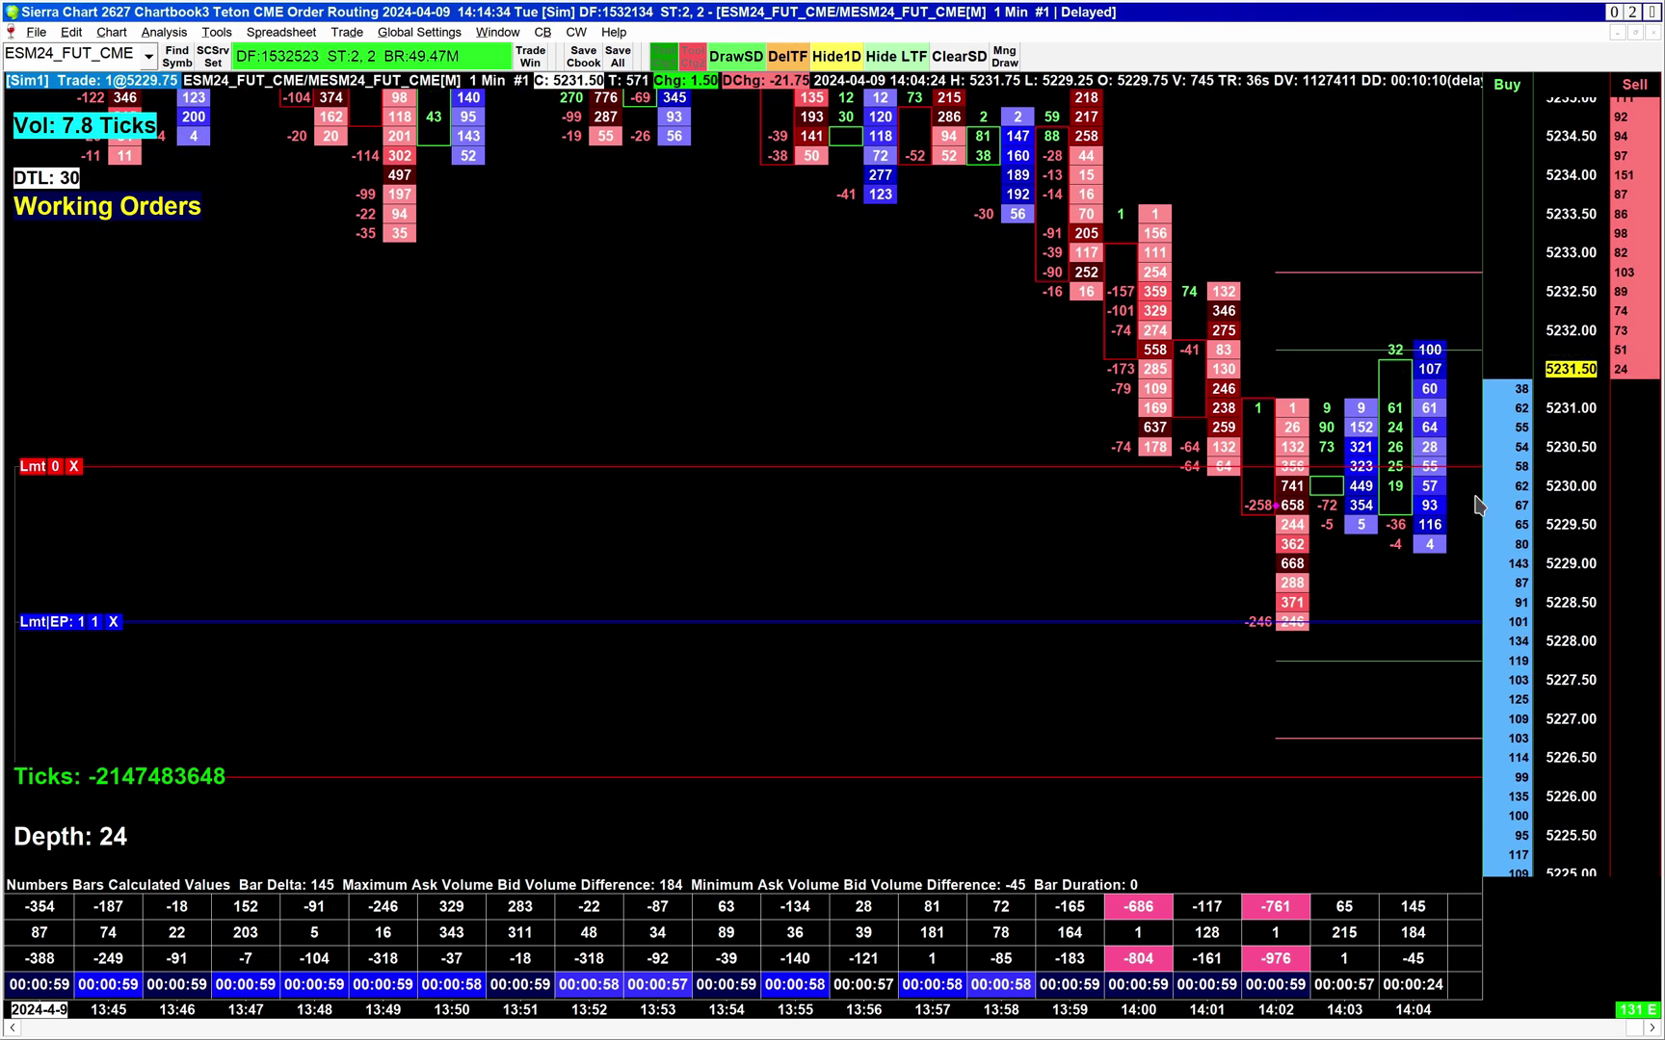
drag(1128, 452, 1128, 451)
drag(1127, 450, 1363, 665)
drag(1206, 391, 1252, 325)
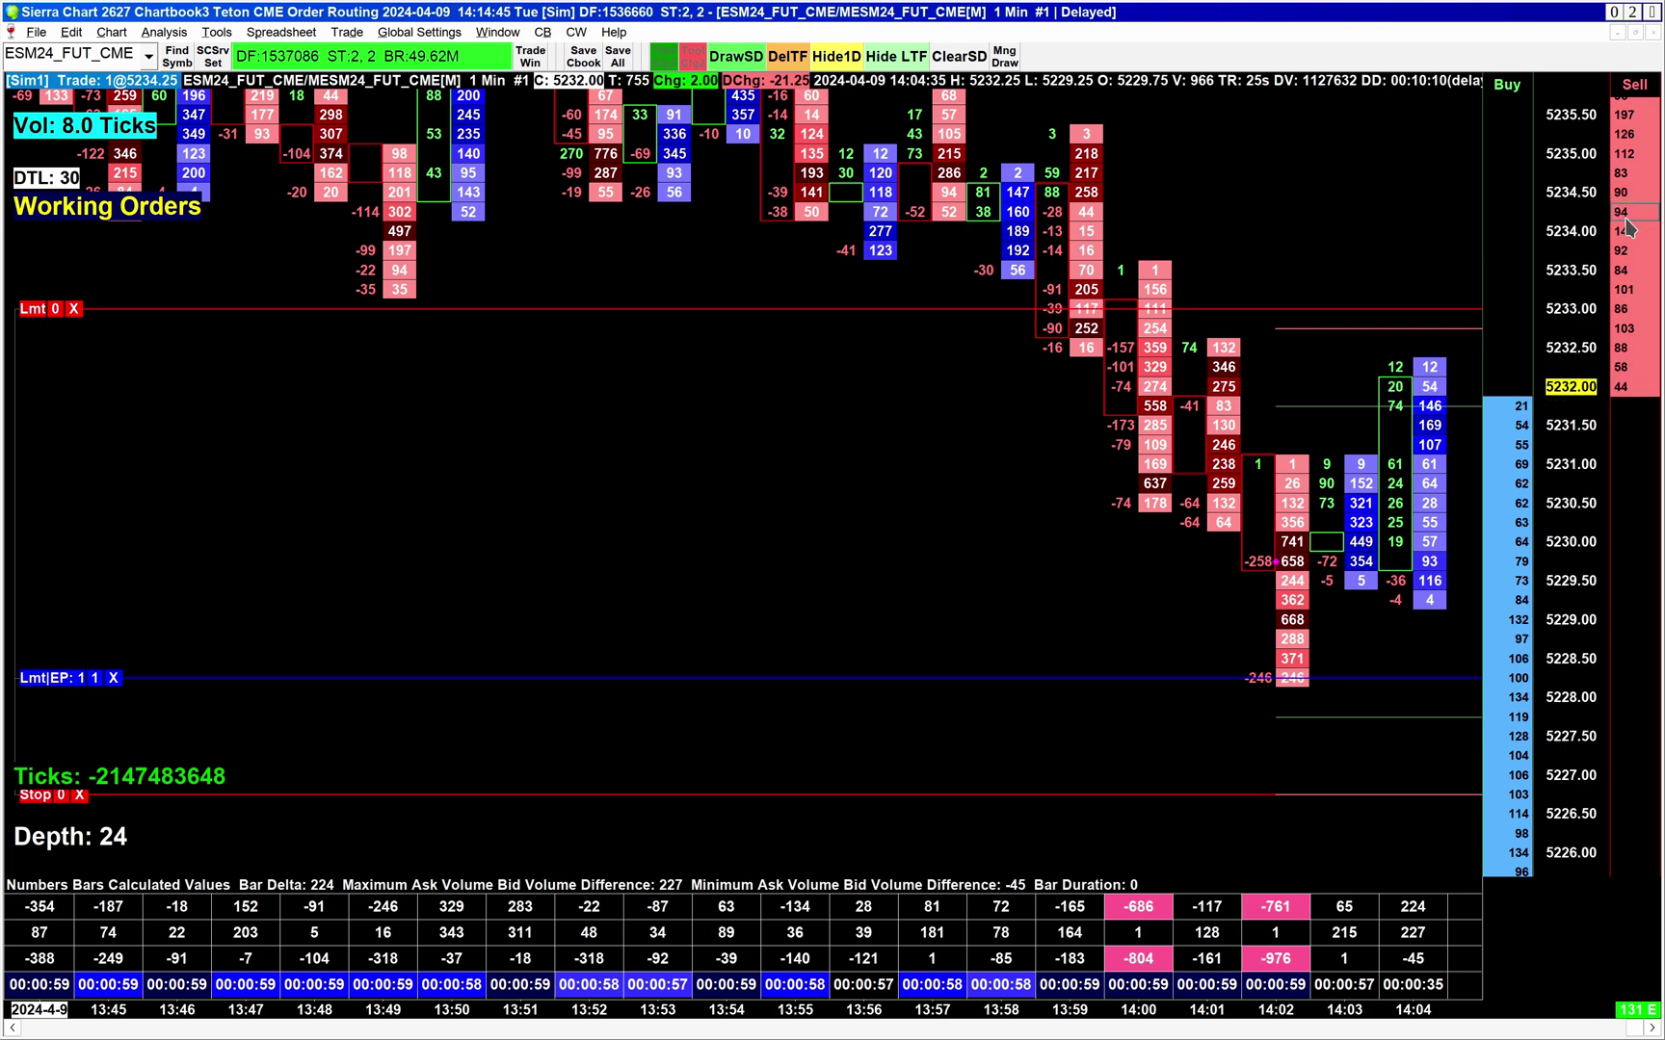
Move the target to 5234.50 and the stop to 5230.00, and raise the buy entry to 5230.75
click(1438, 214)
click(1441, 242)
click(1444, 202)
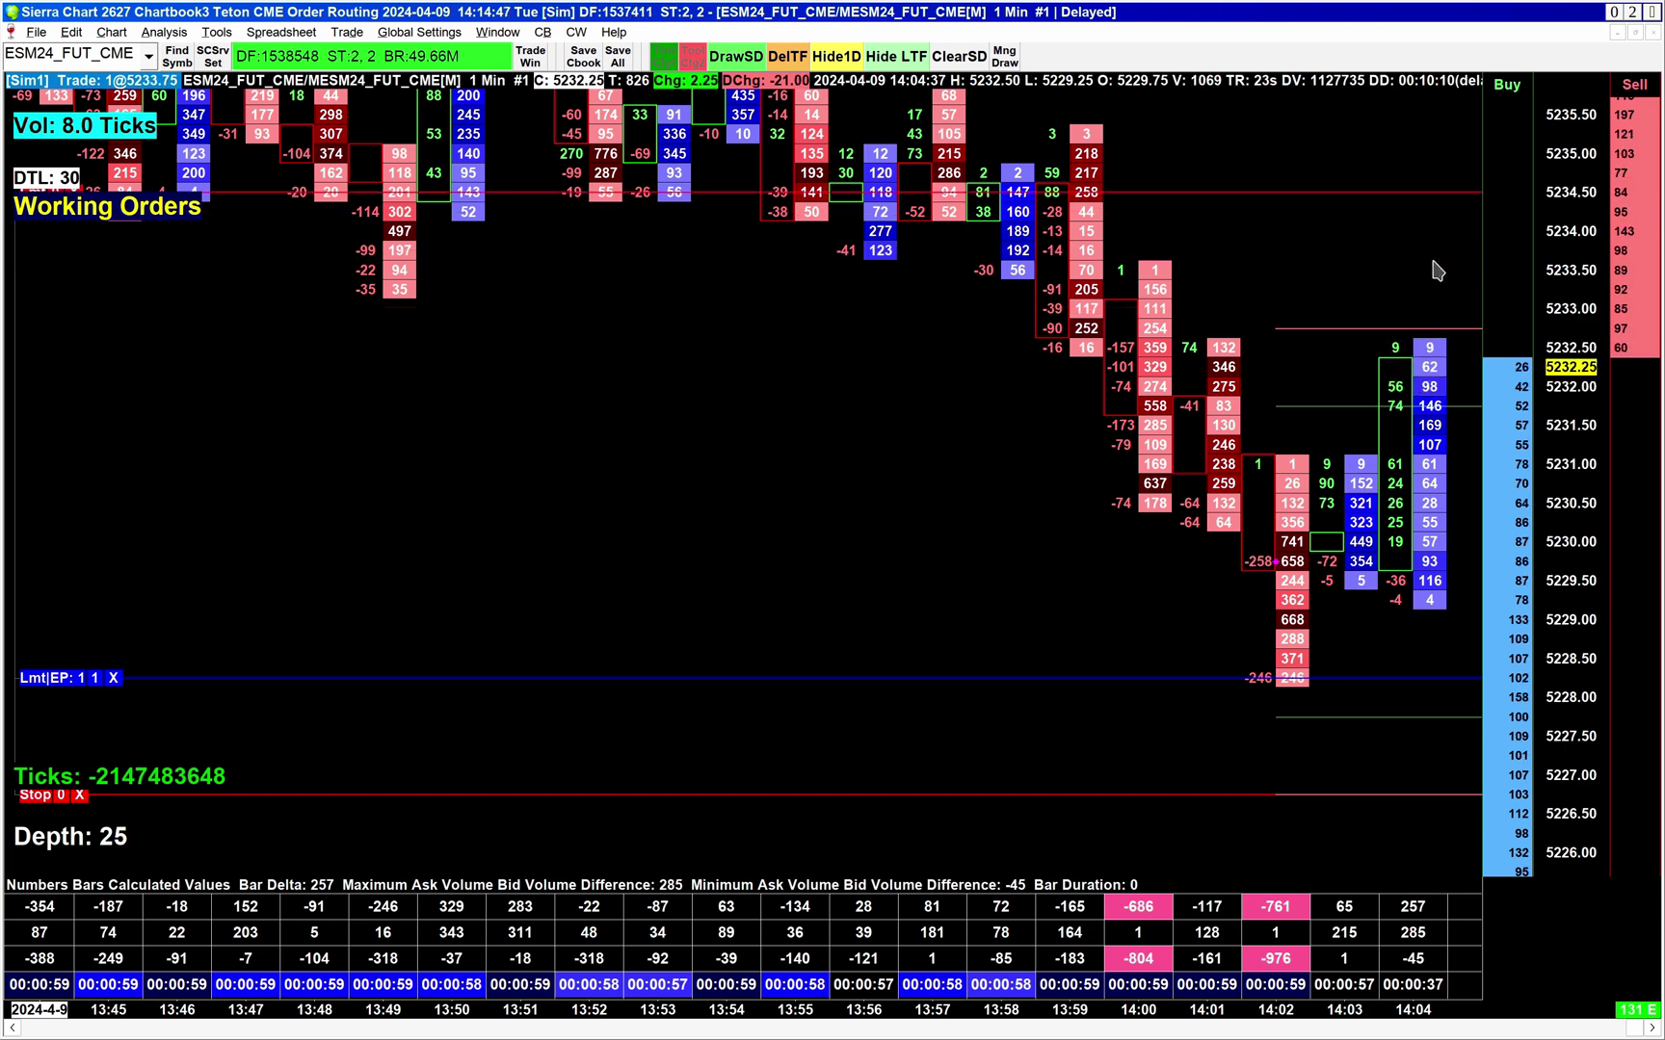
click(1416, 460)
click(1398, 530)
click(1397, 614)
click(1414, 462)
drag(1415, 430, 1155, 764)
drag(37, 688, 39, 484)
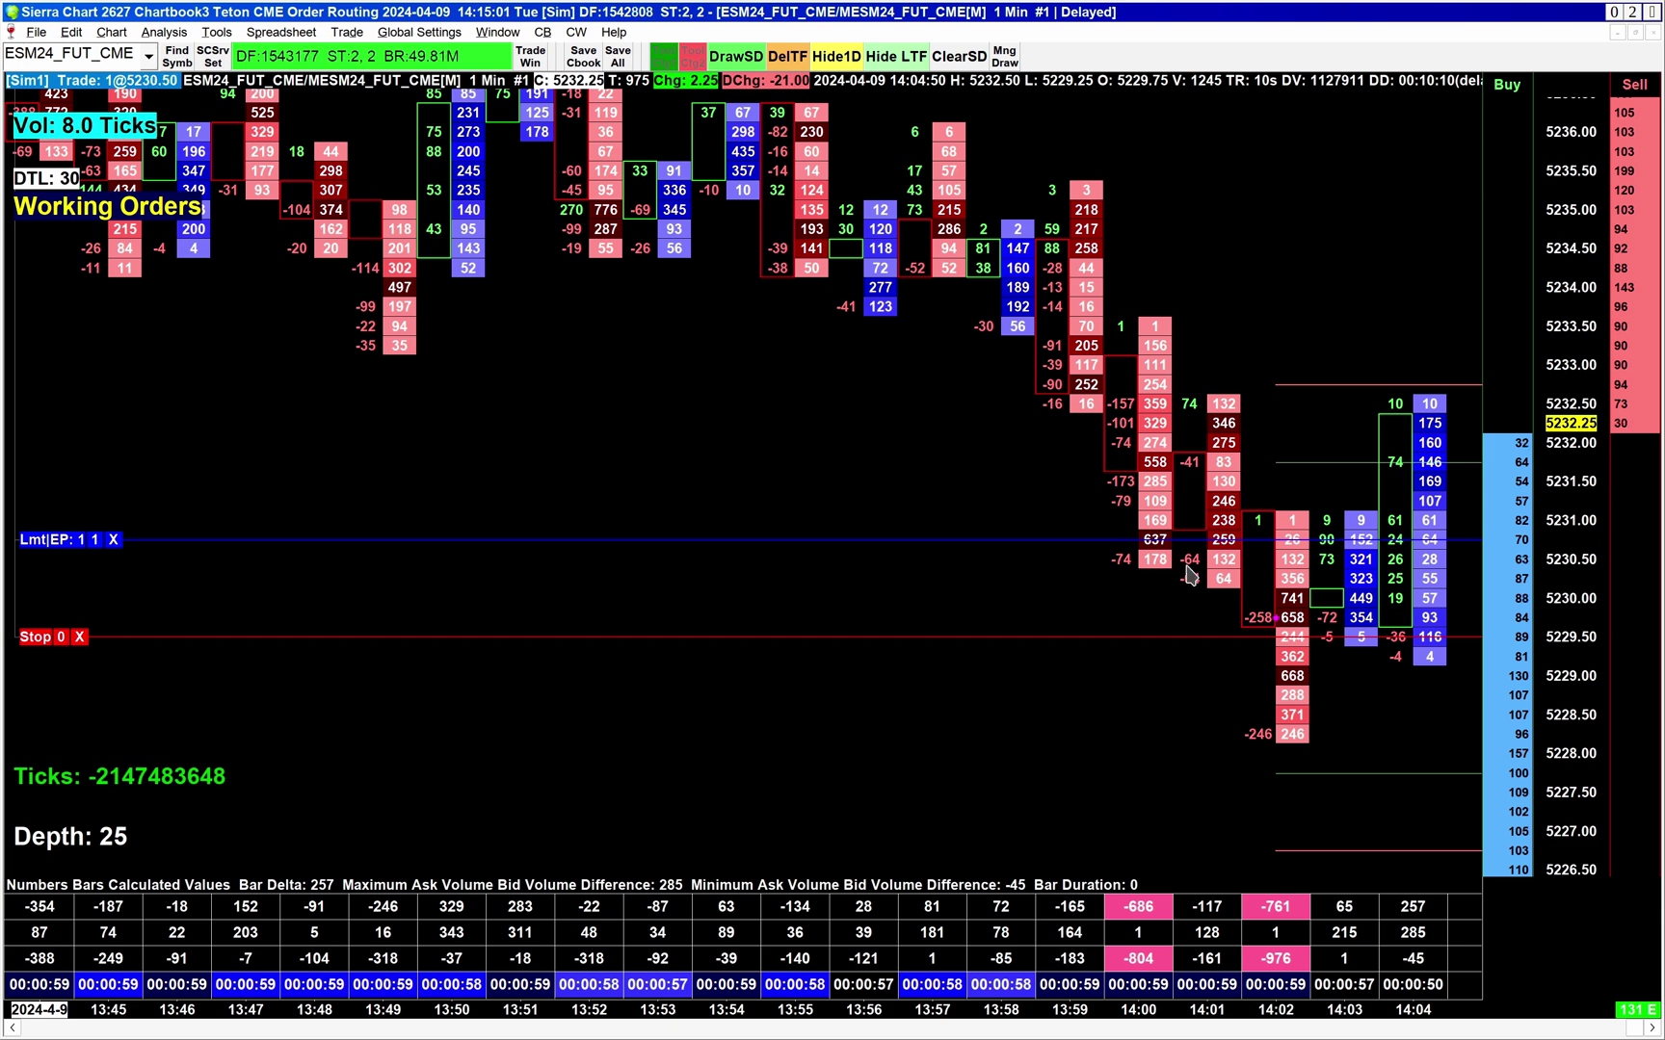
drag(1547, 619, 1530, 674)
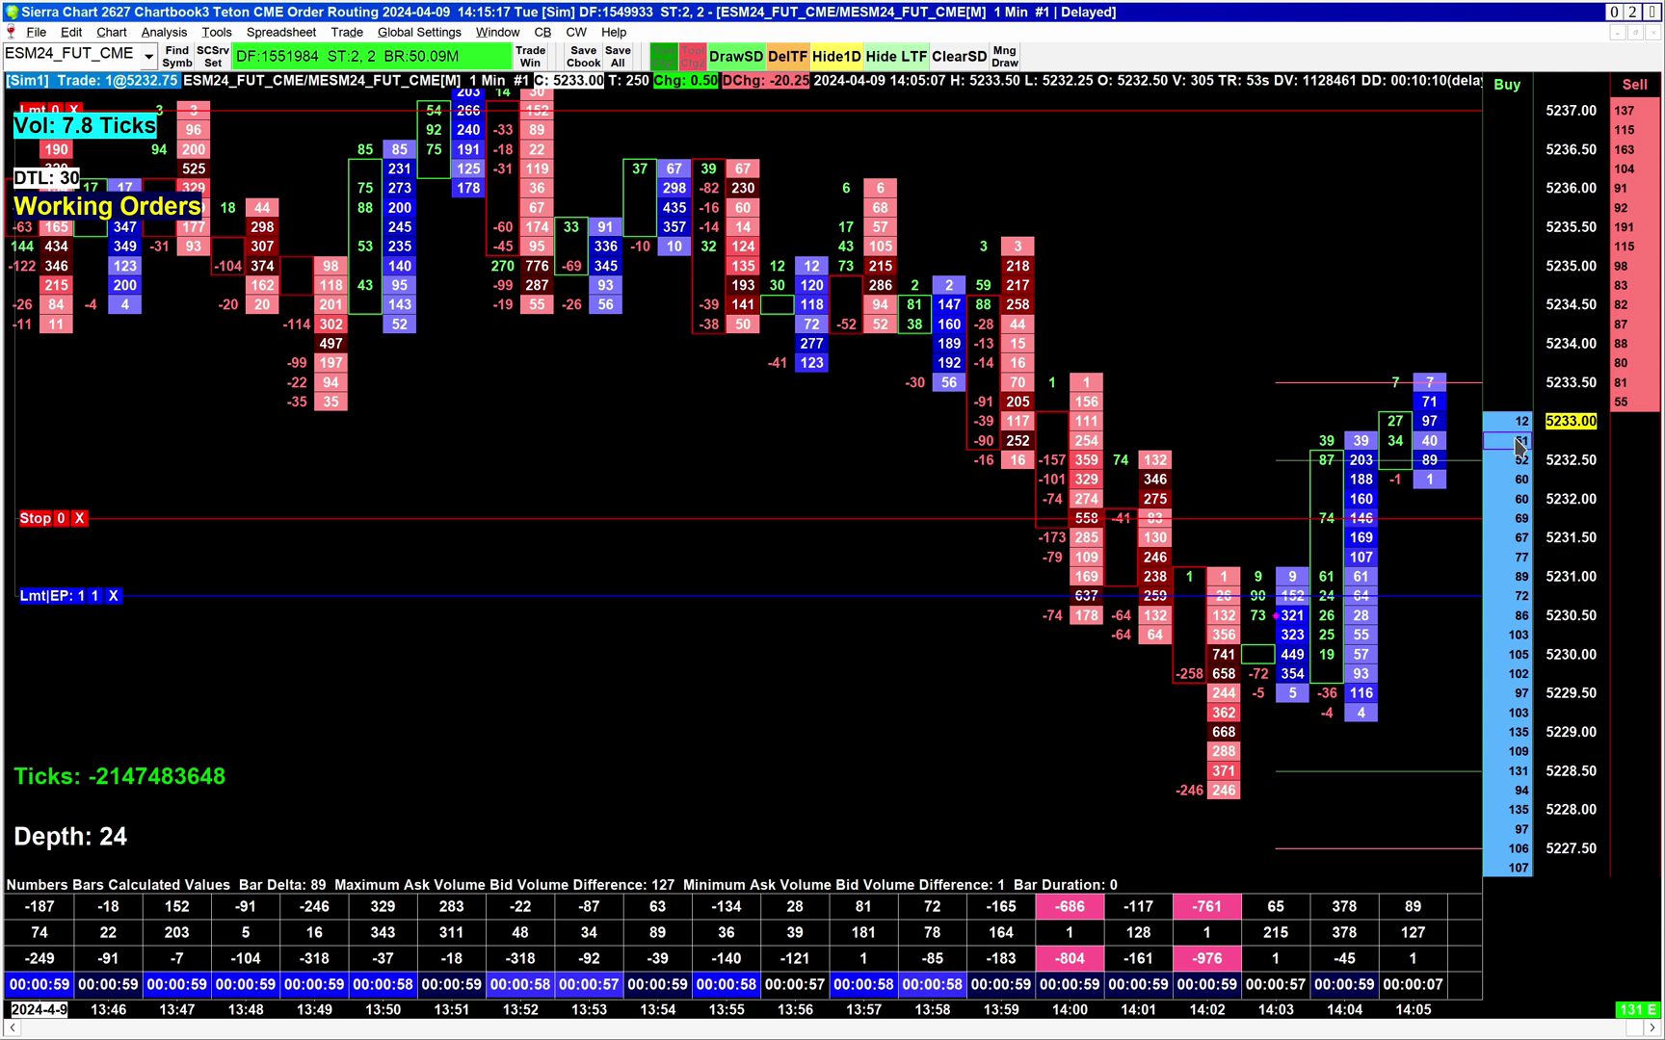
Lower the target to 5234.25 and stop to 5228.25, and raise the entry to 5233.25 to fill
click(1393, 328)
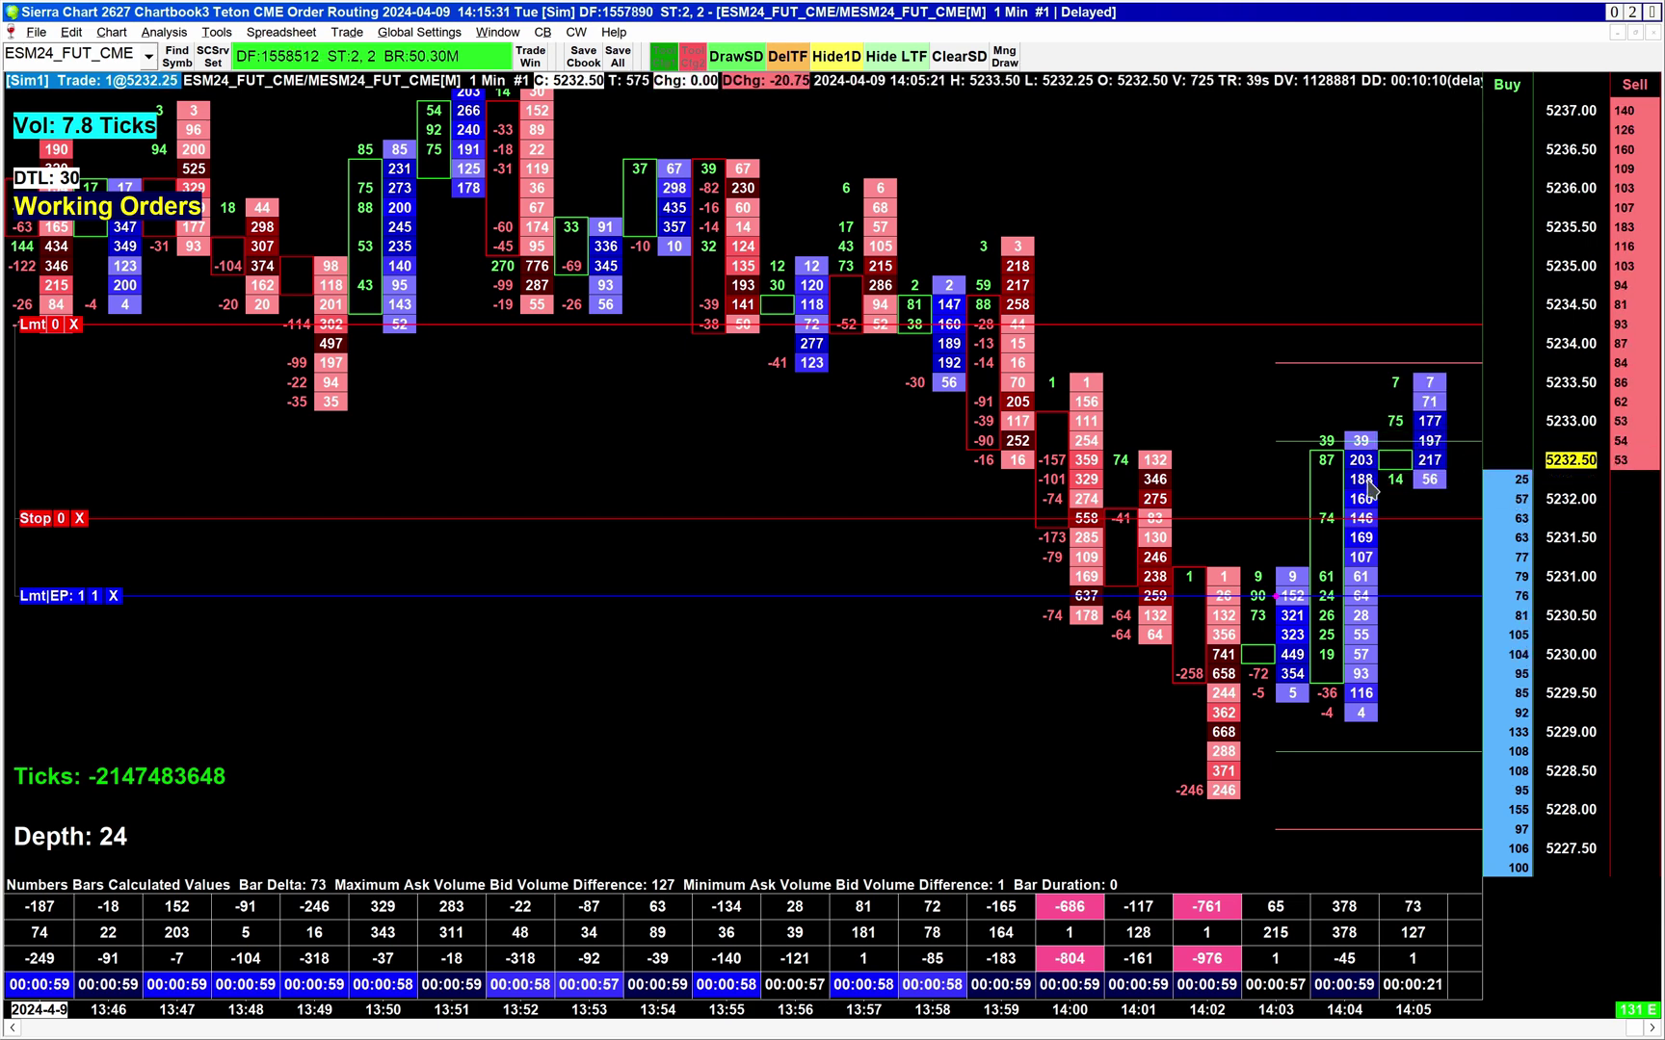
drag(42, 521, 252, 787)
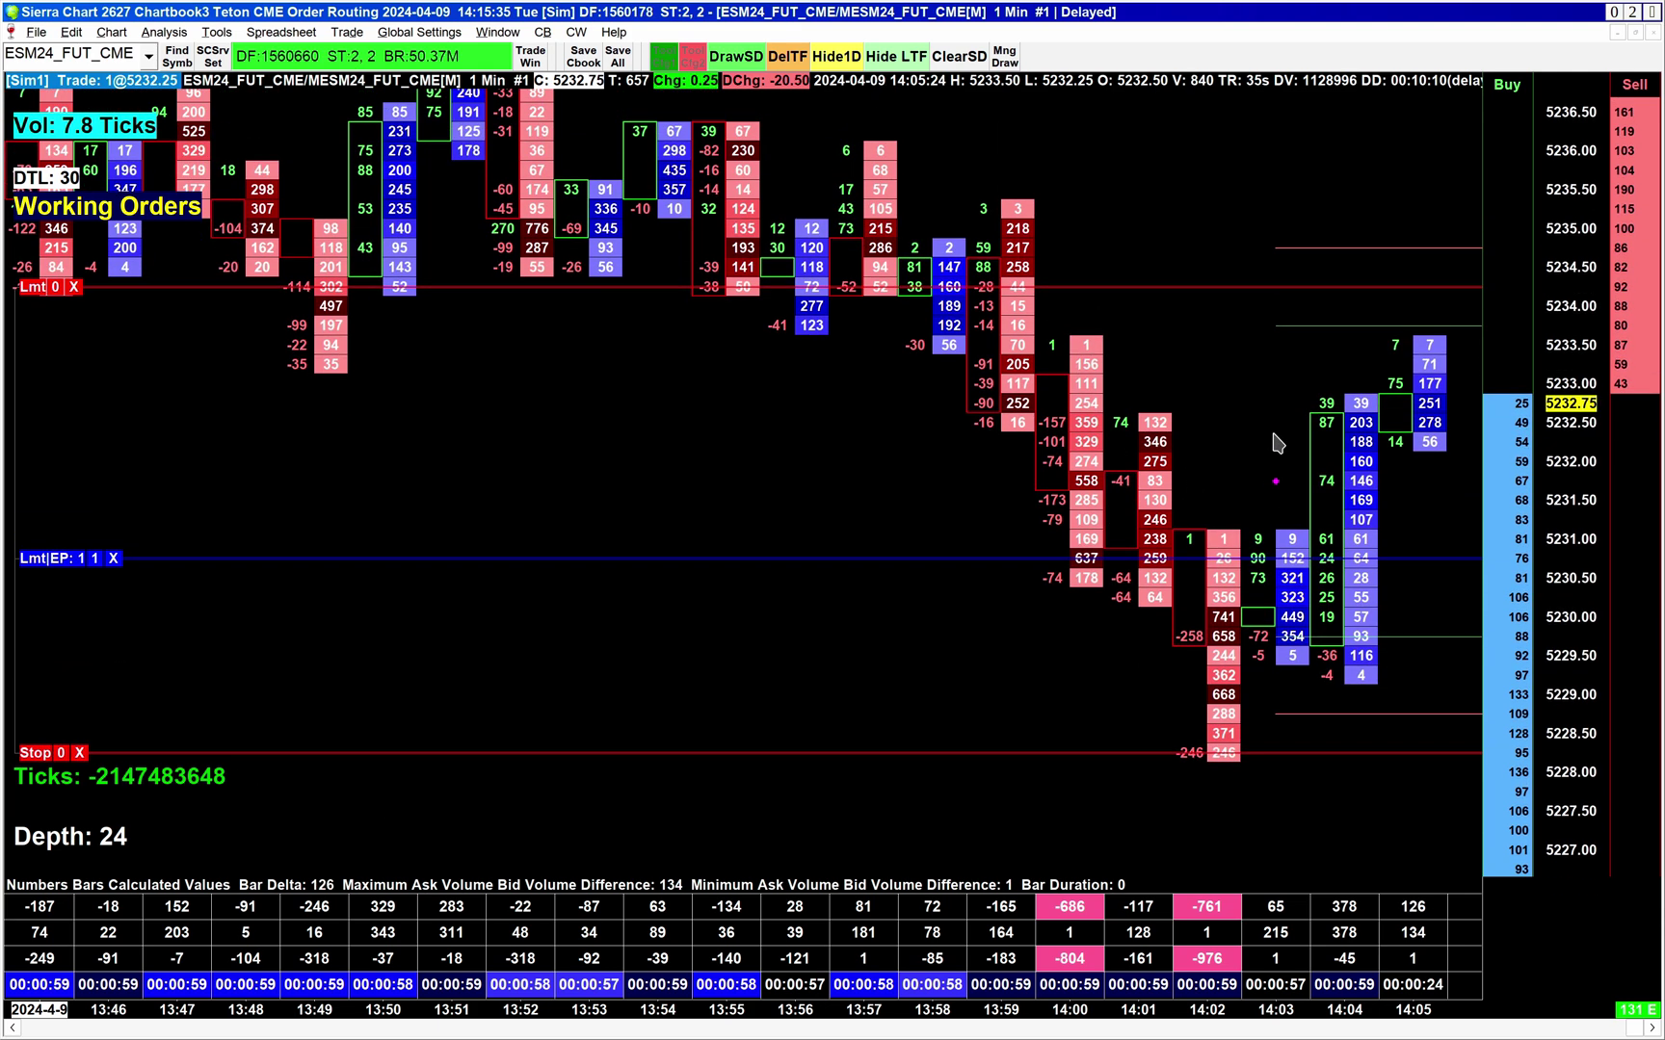
drag(57, 596, 123, 403)
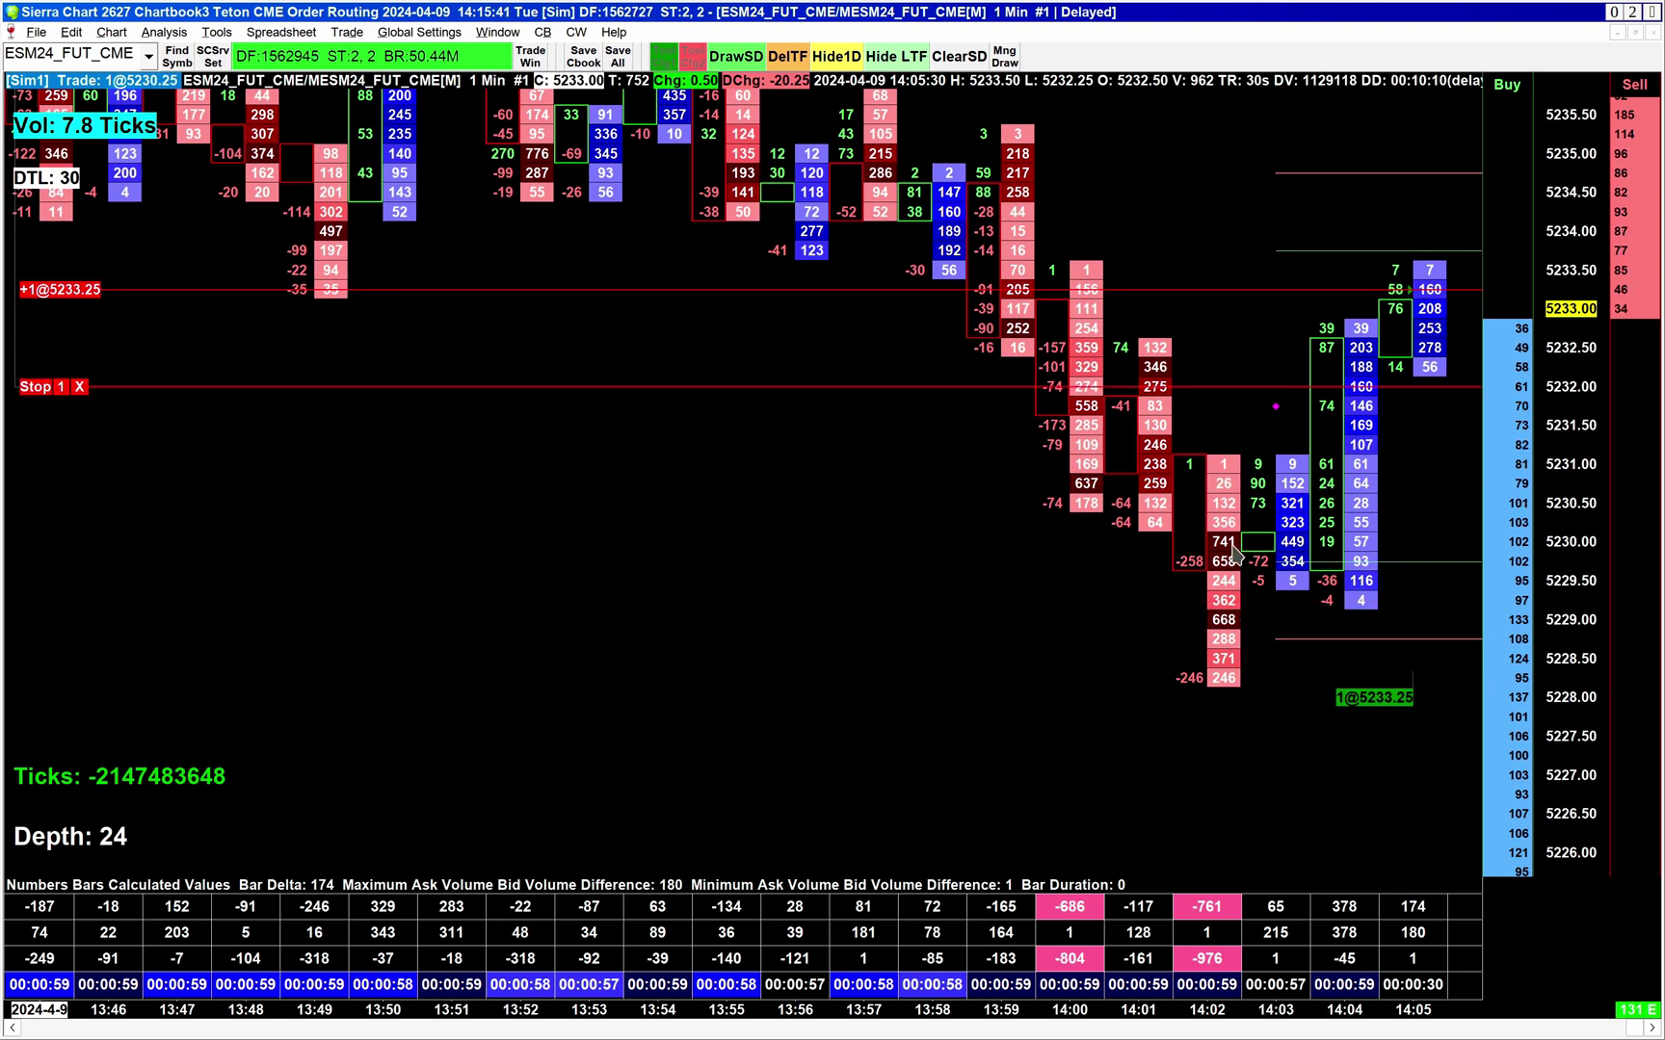
drag(1281, 445, 1257, 678)
scroll(1226, 586, up, 8)
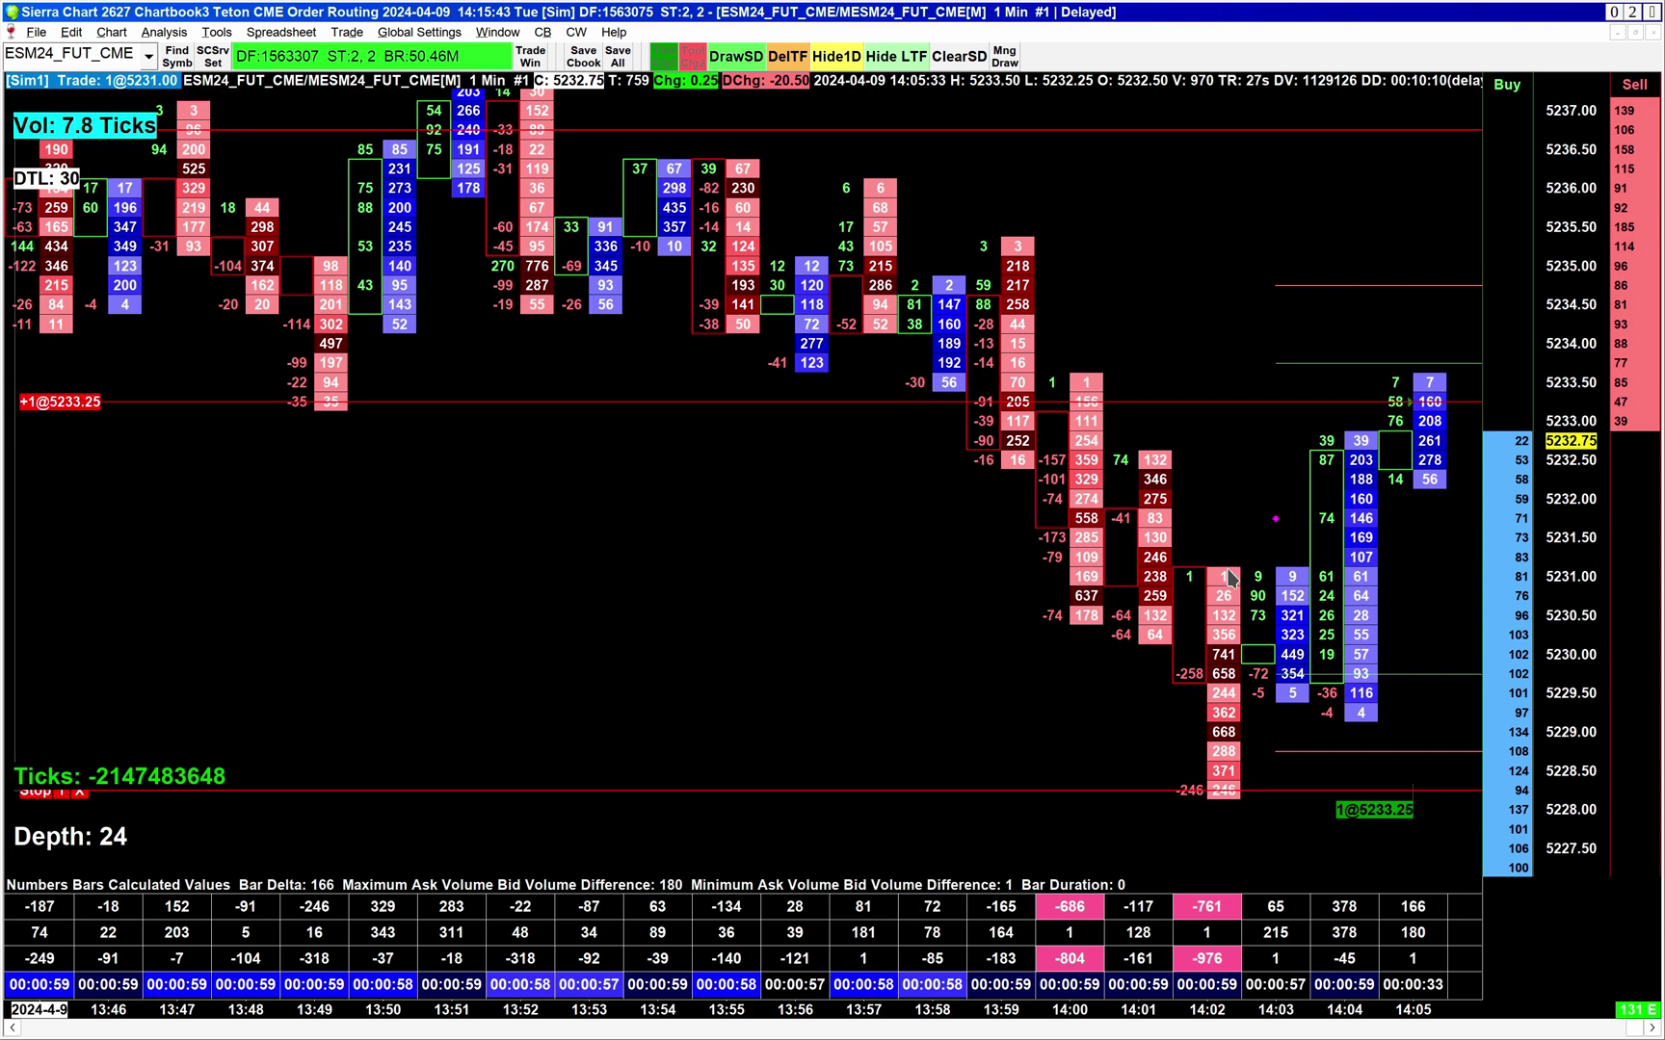
drag(1195, 424, 1516, 528)
Place a buy limit at 5231.00 with target near 5234.00 and stop 5229.00, plus a sell limit at 5235.75
click(1515, 528)
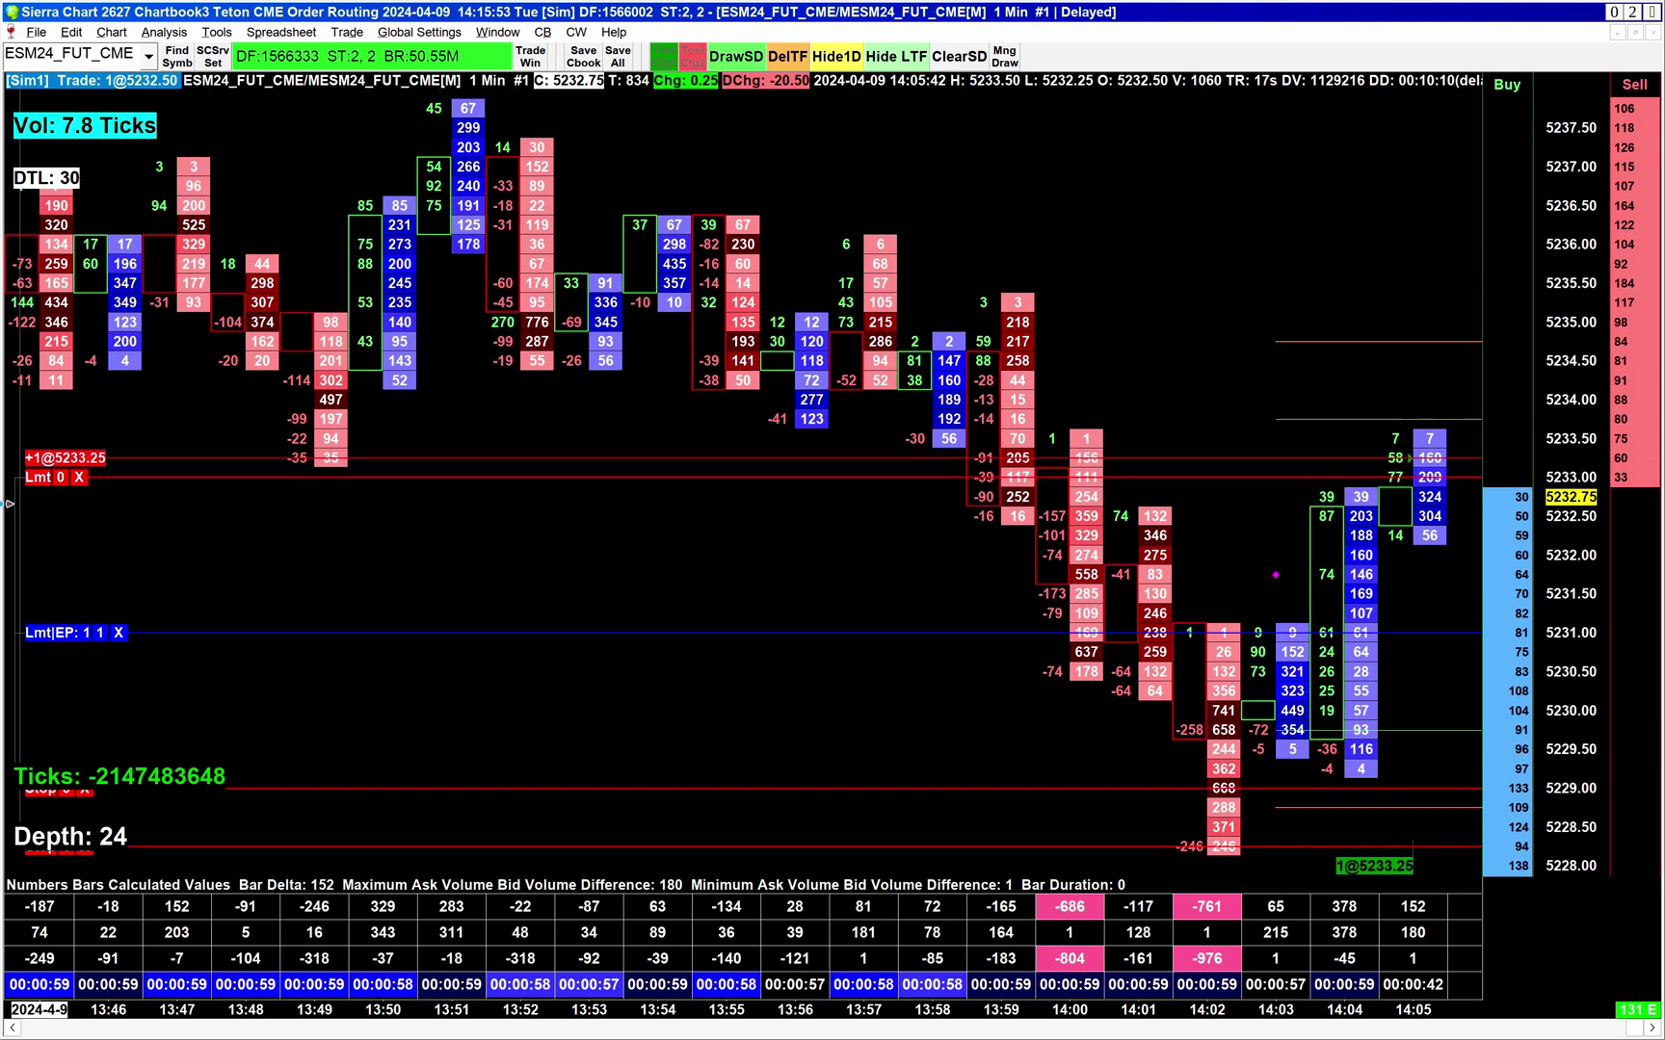
drag(29, 482, 97, 422)
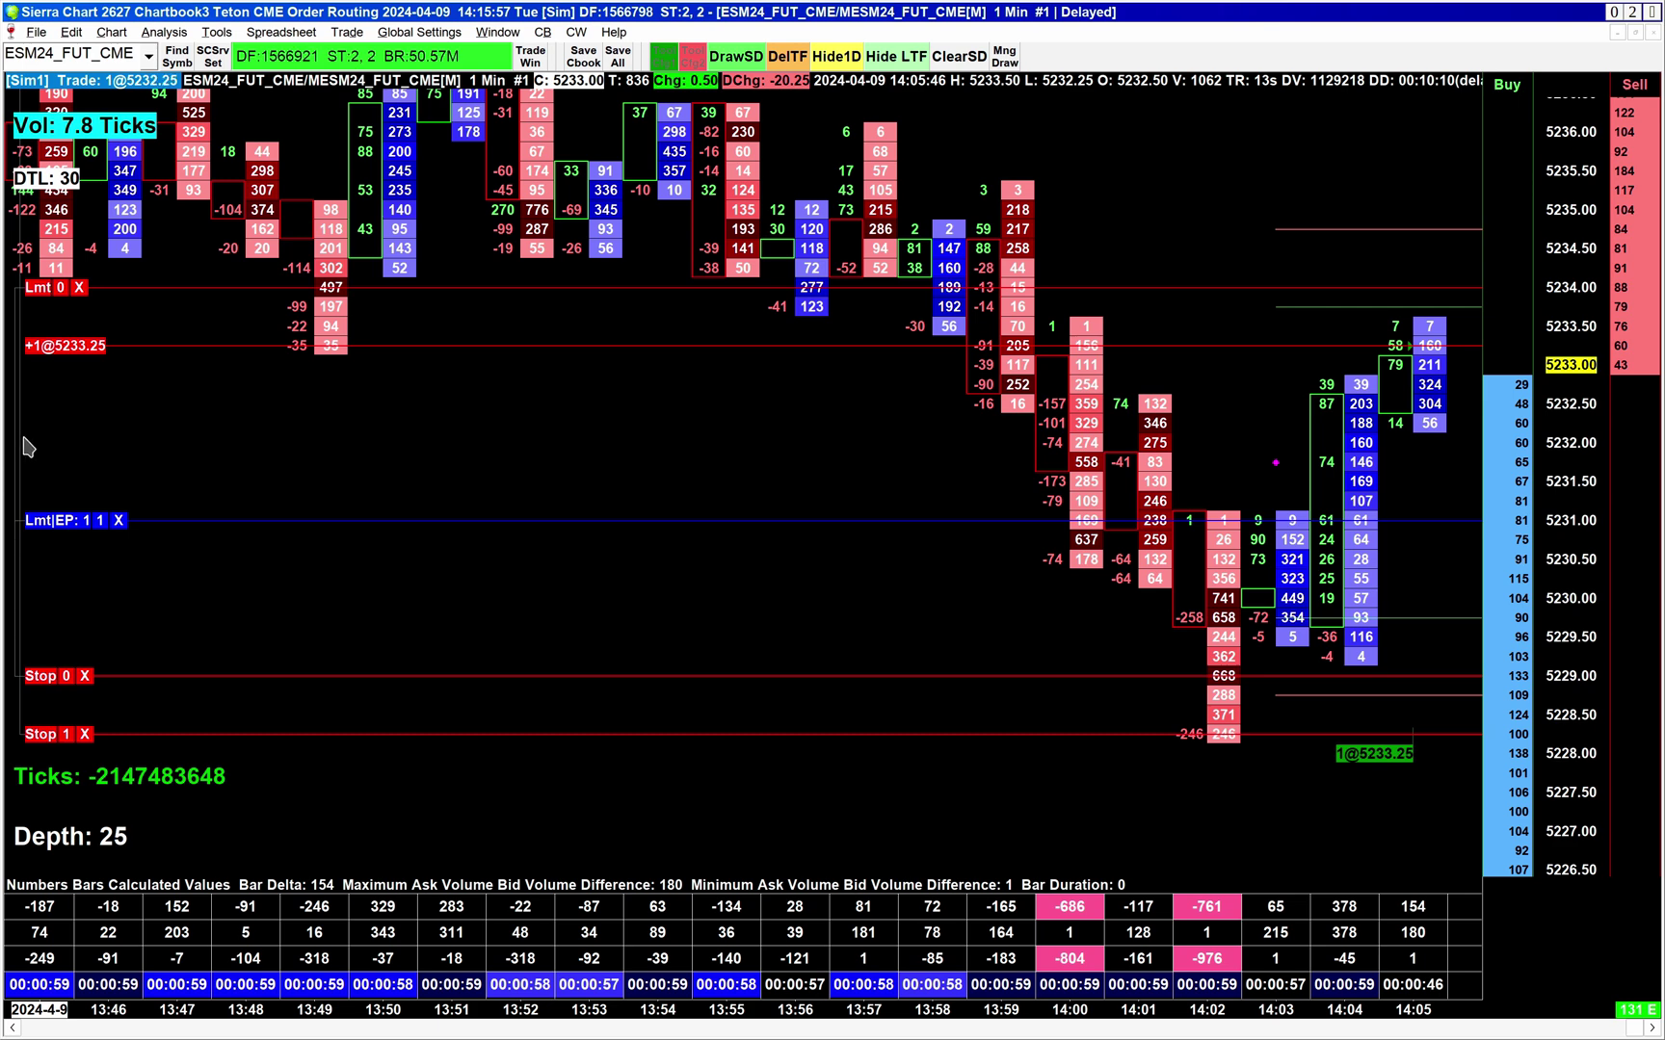
mouse_move(28, 680)
mouse_down()
mouse_move(36, 696)
mouse_move(41, 680)
mouse_up()
drag(905, 565, 926, 639)
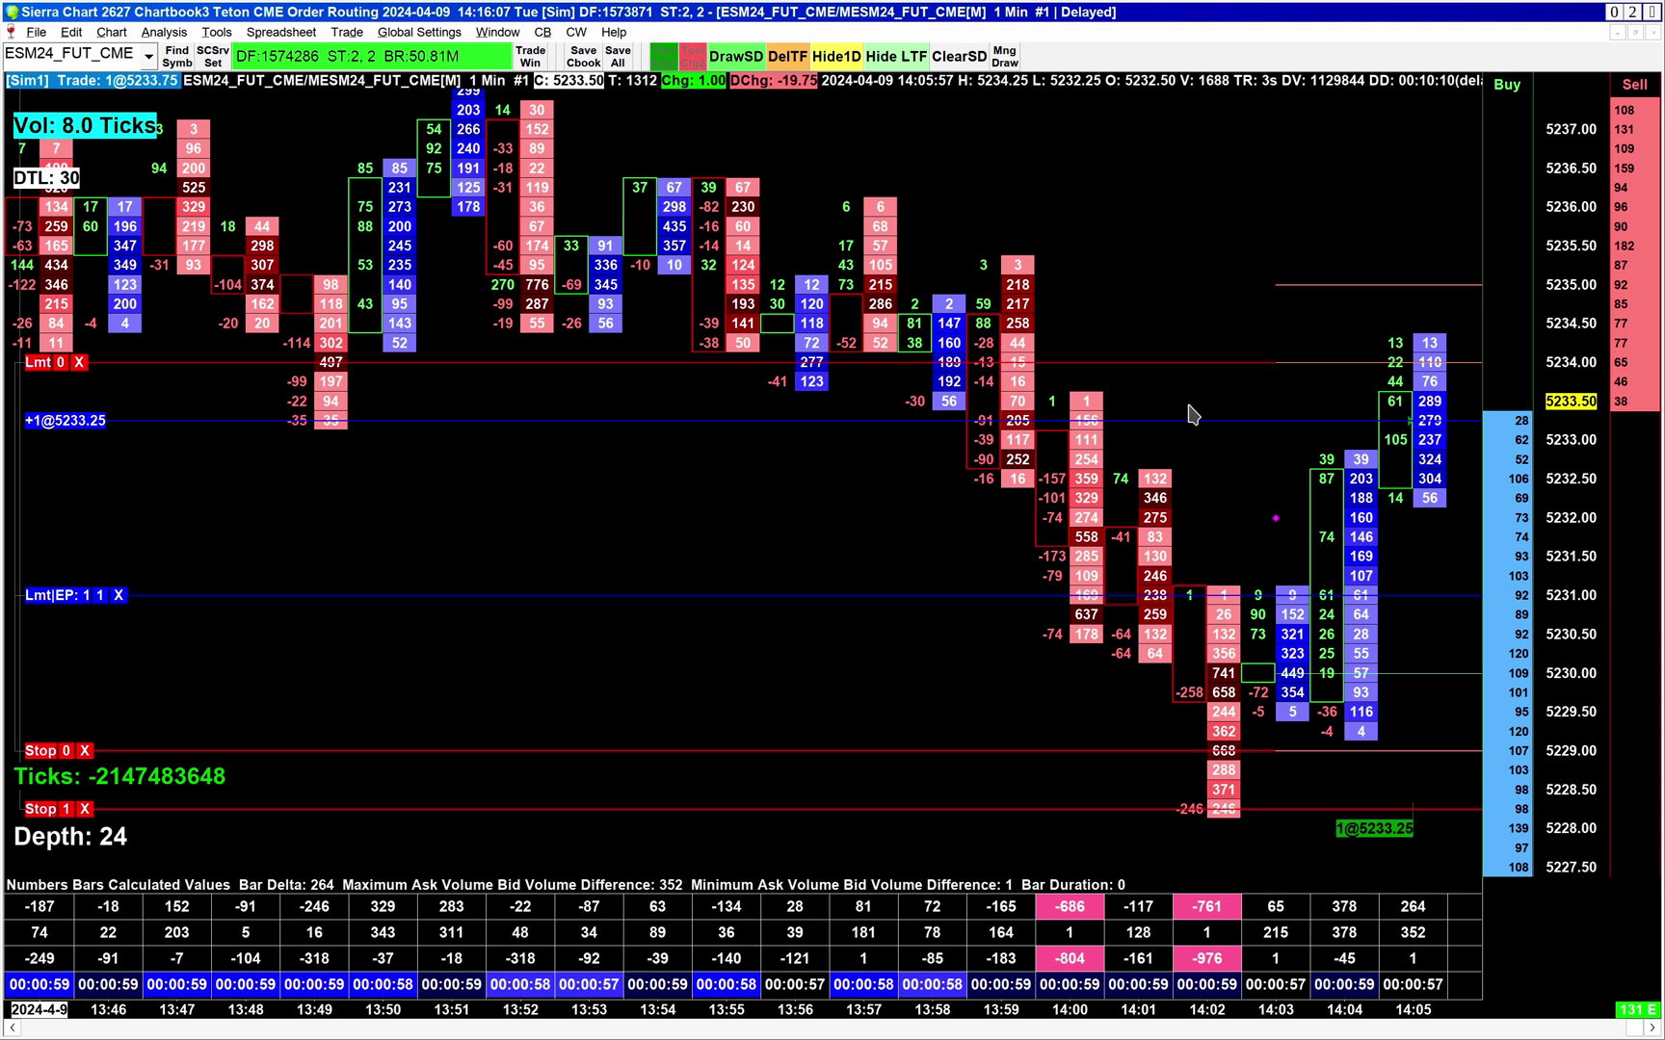
drag(959, 364, 964, 476)
click(1340, 344)
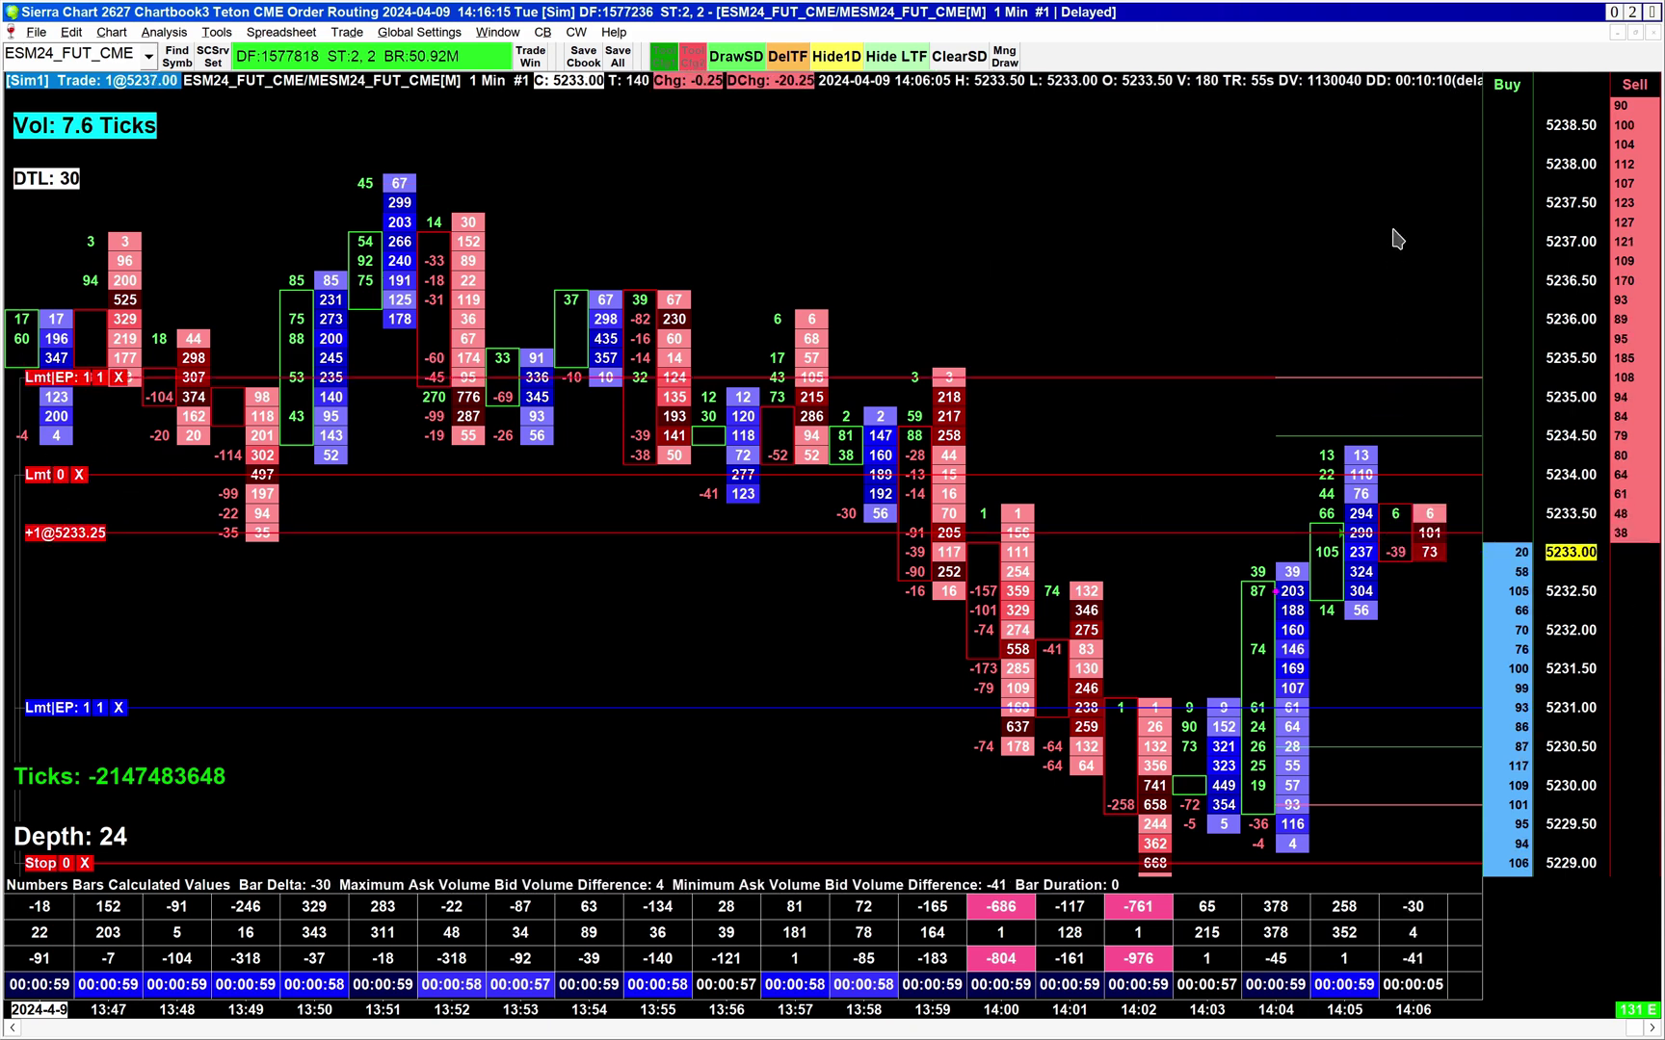
Move the target limit to 5235.50 then up to about 5238.25, and the limit order to 5235.25
drag(1306, 185, 1300, 377)
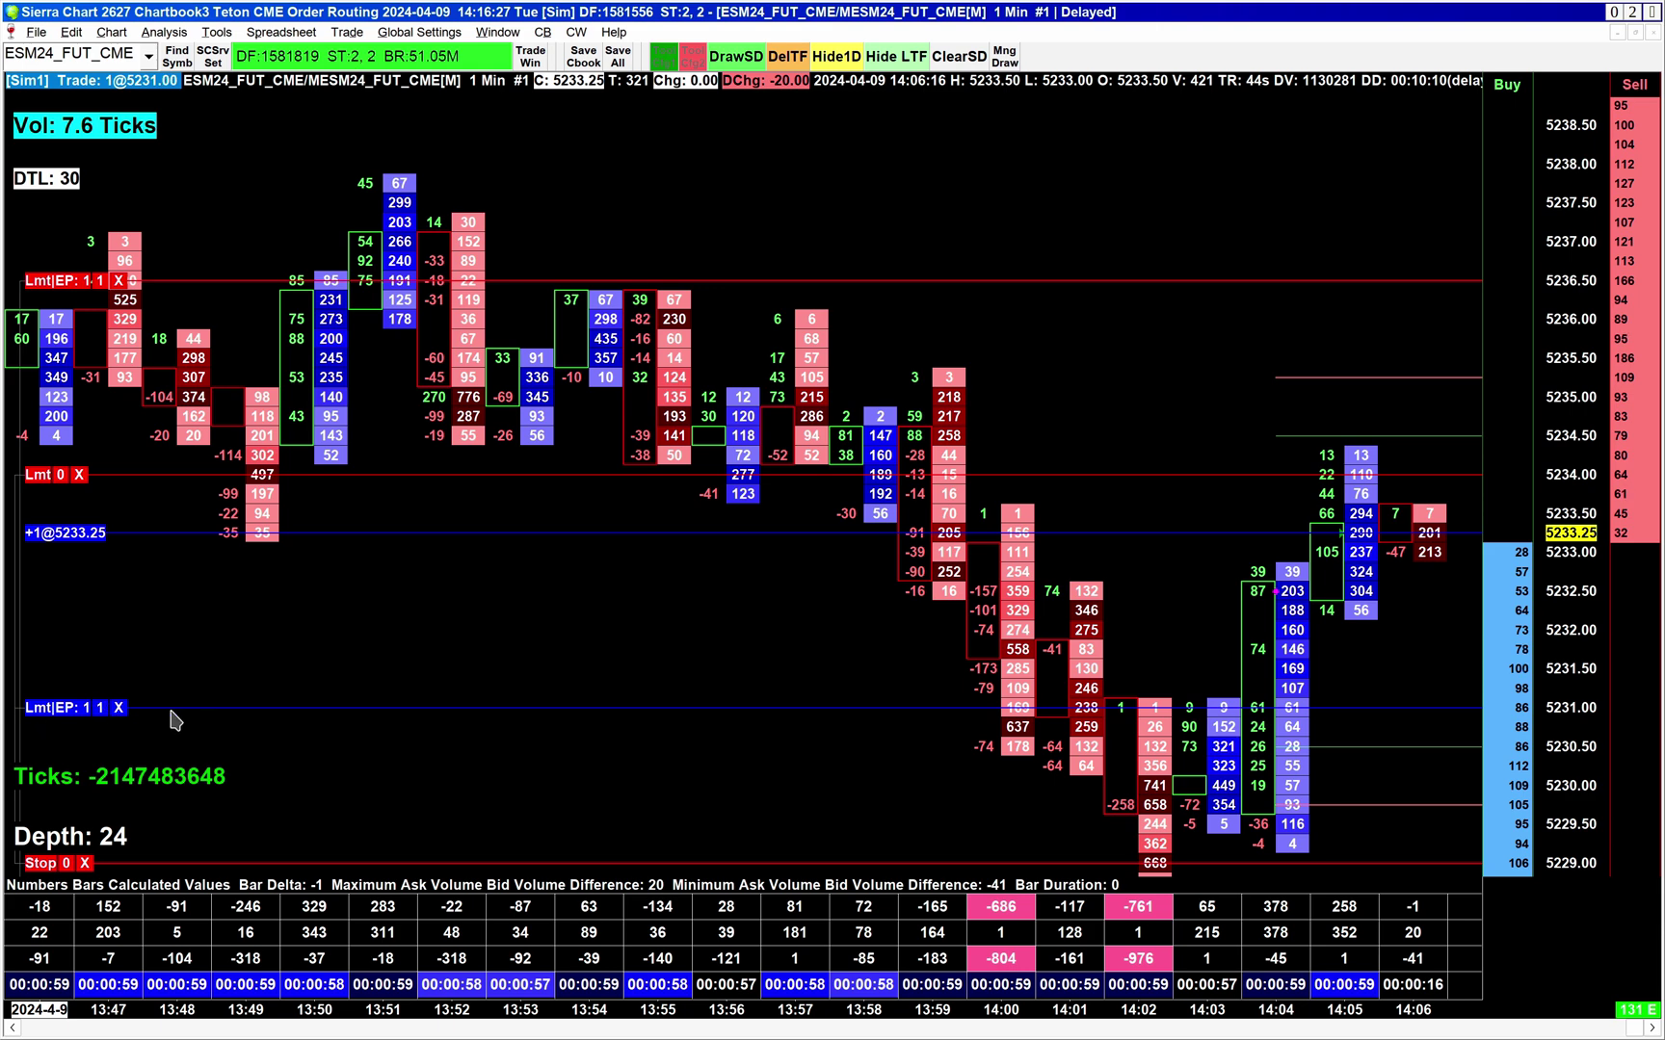
drag(38, 488, 34, 409)
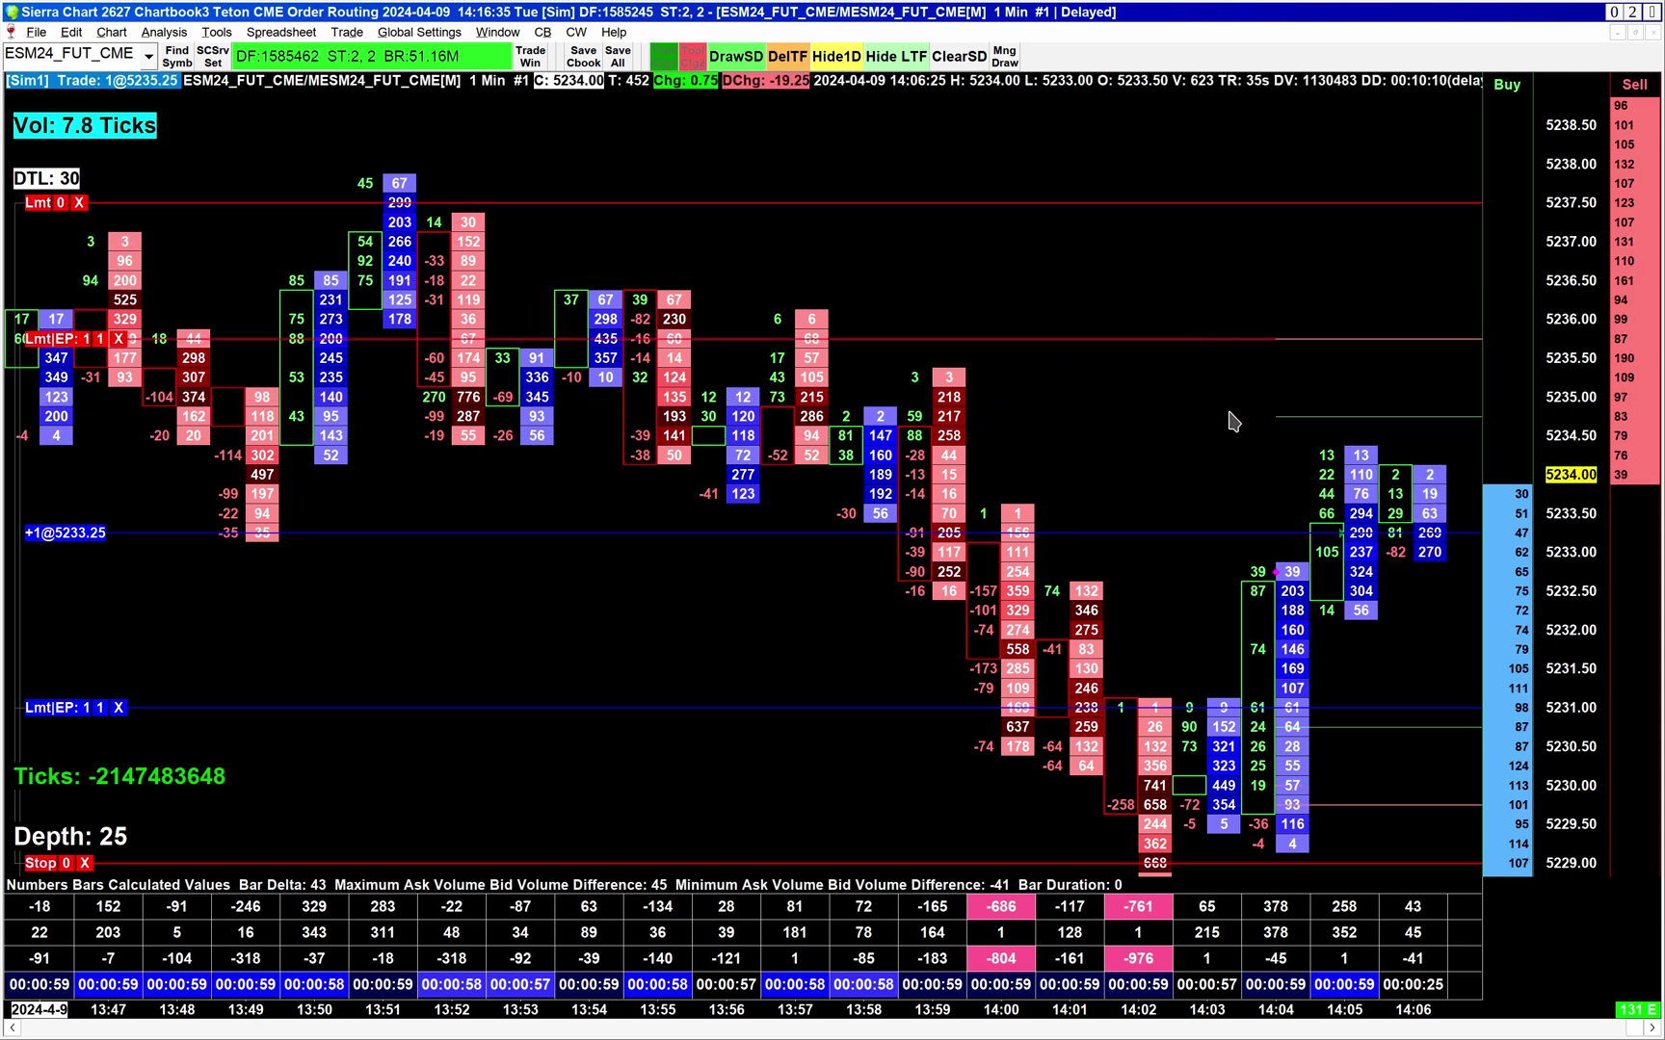
drag(1253, 339, 1302, 288)
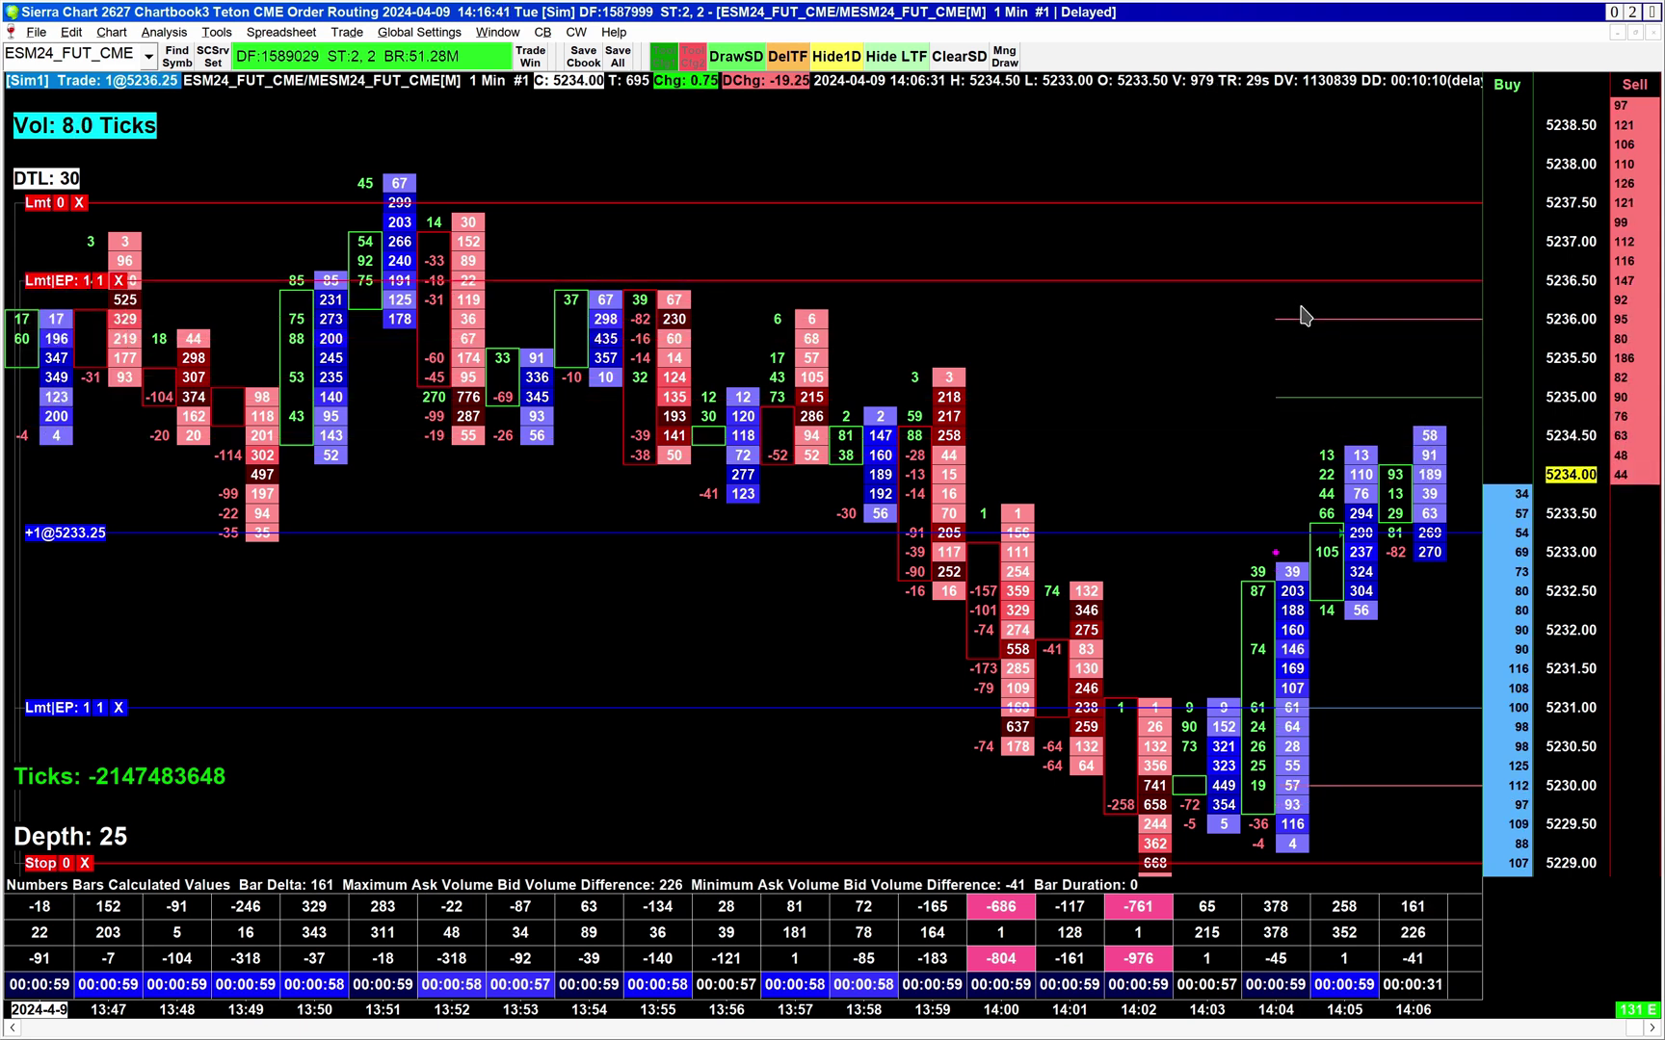
mouse_move(1296, 161)
mouse_down()
mouse_move(1276, 334)
mouse_move(1291, 147)
mouse_up()
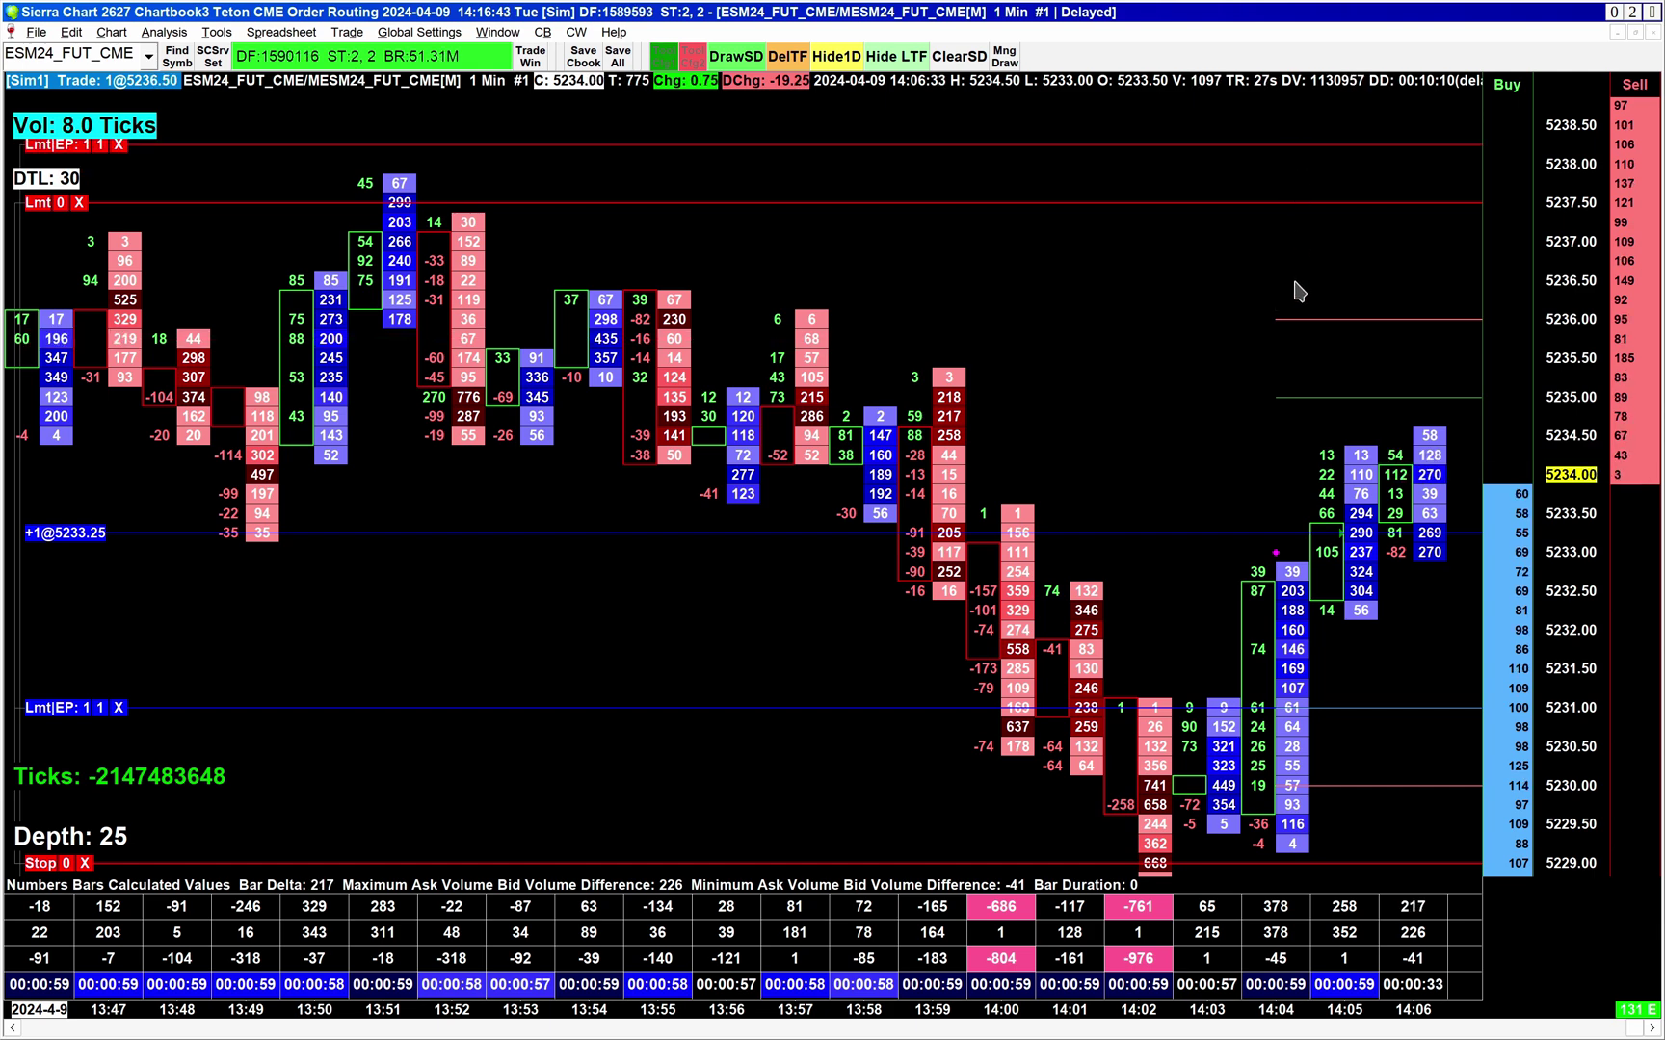
key(F6)
In Move Closest Attached Order To Price settings, set Always Prioritize Active Attached Orders to No and confirm
click(866, 361)
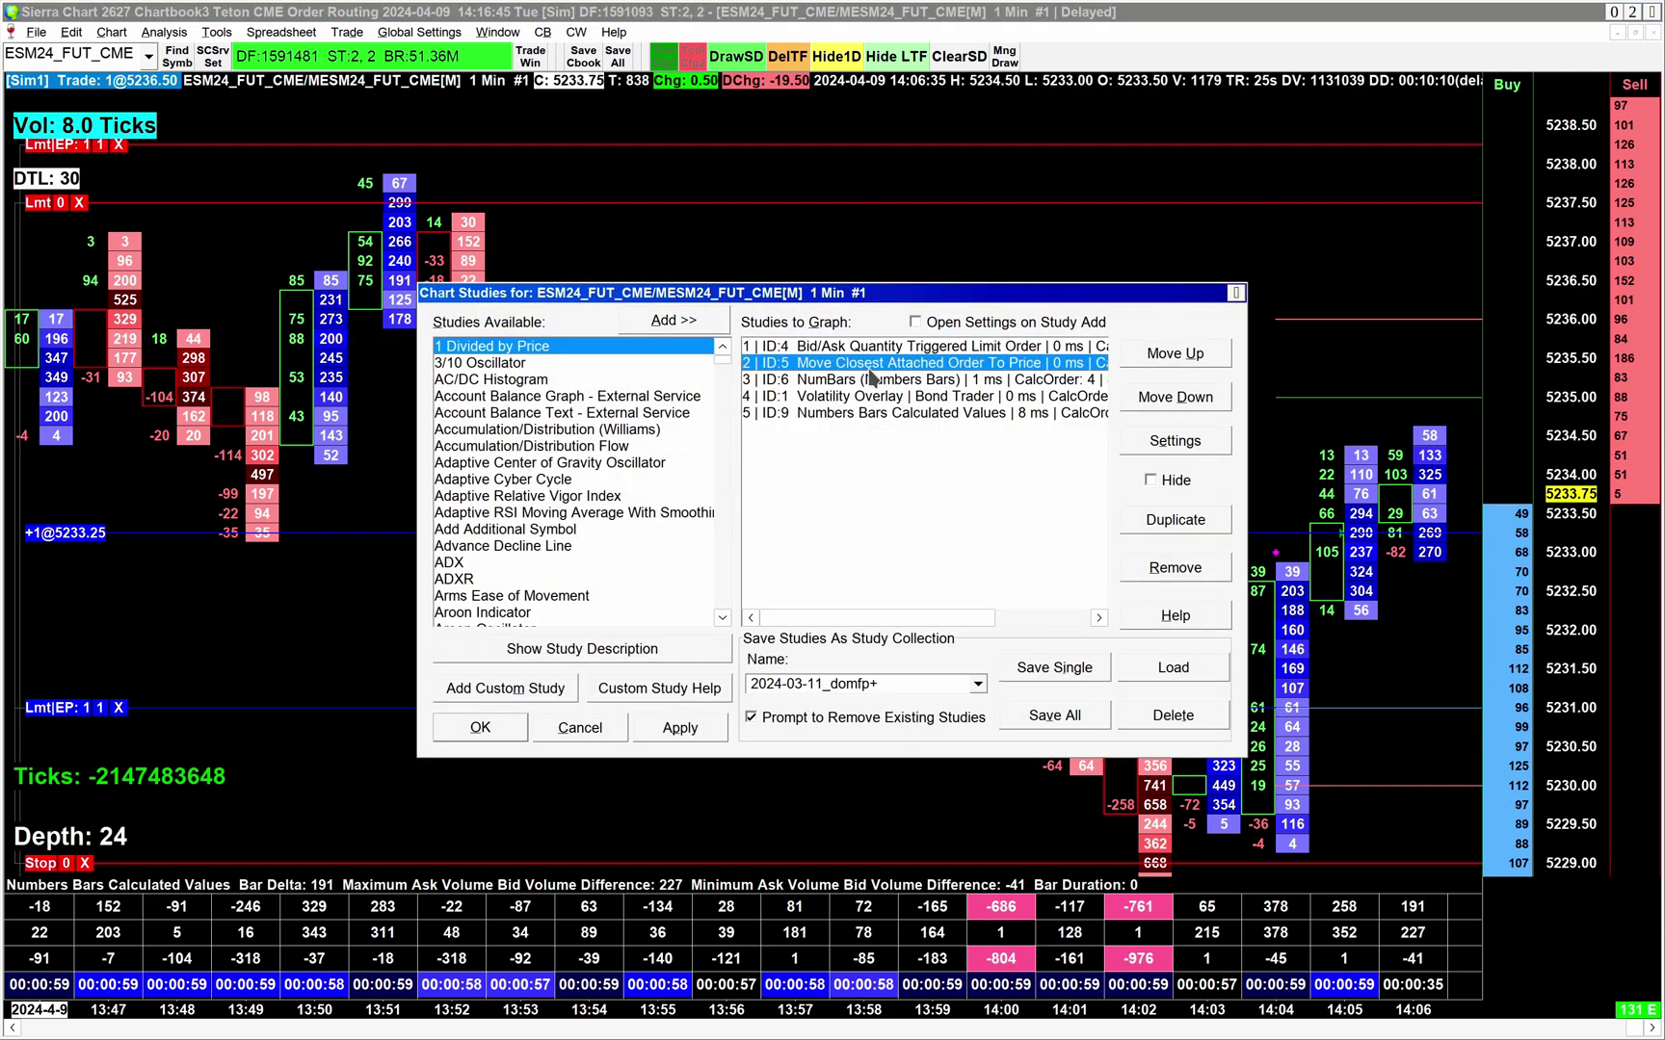
double_click(871, 365)
click(865, 322)
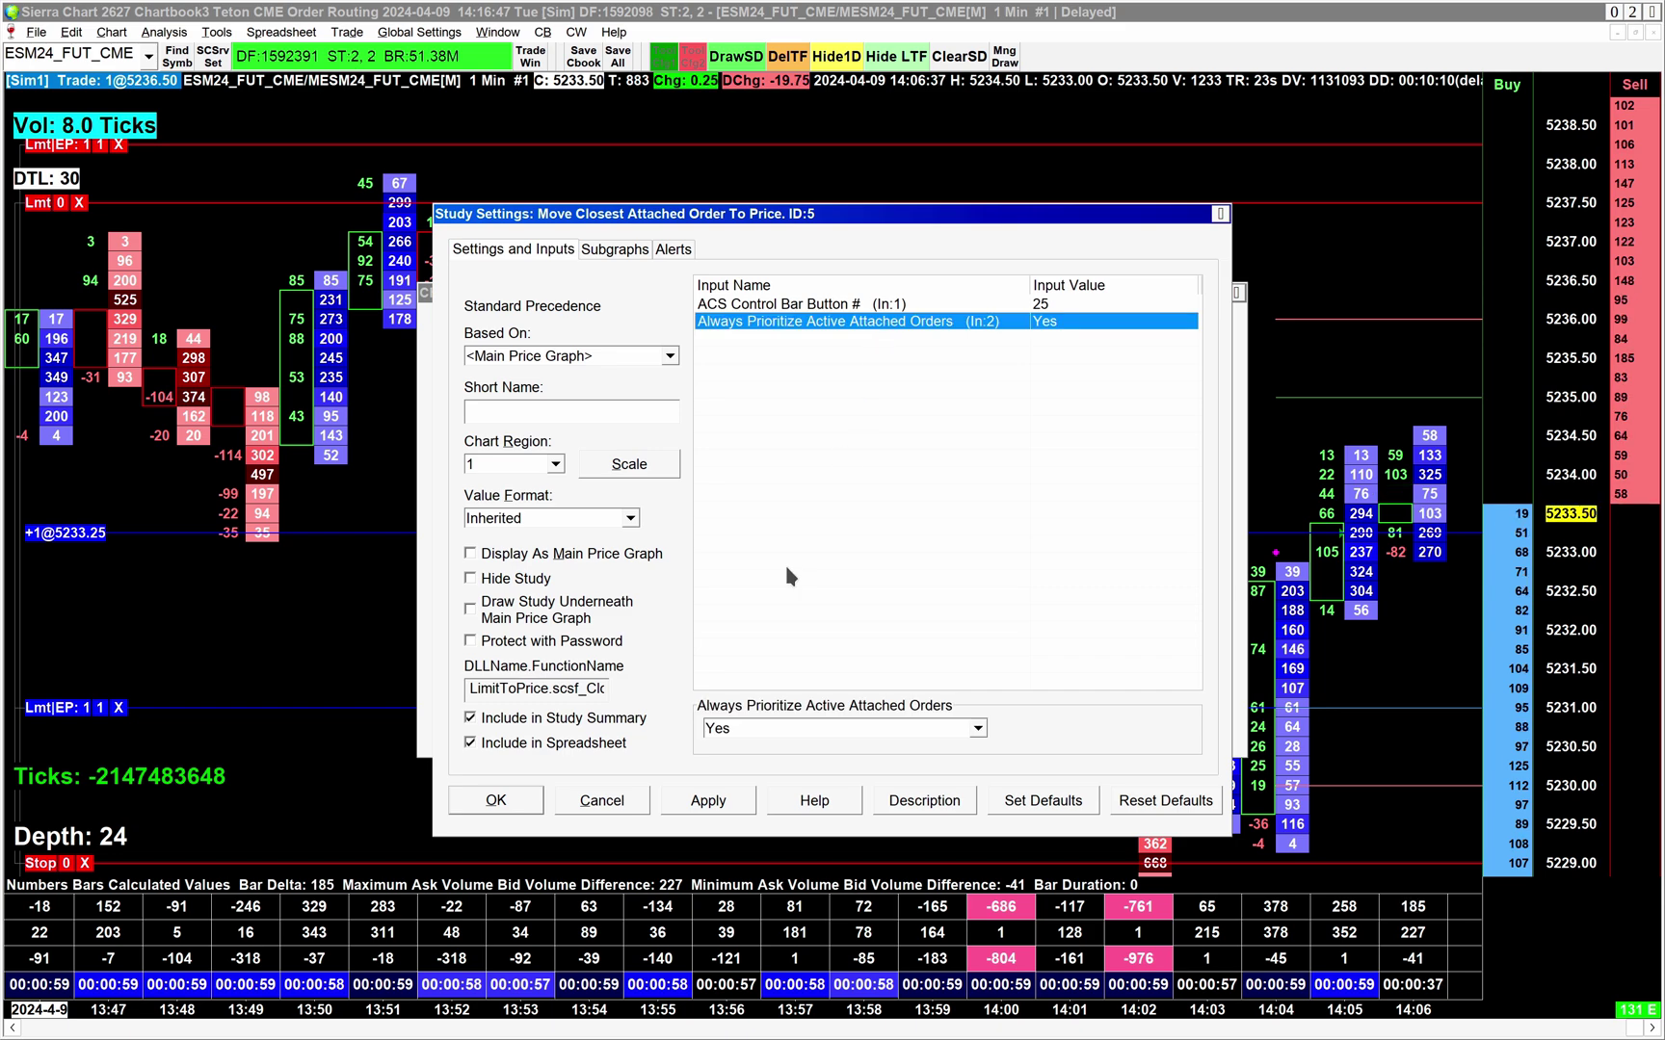
click(747, 729)
click(737, 768)
click(489, 796)
click(488, 730)
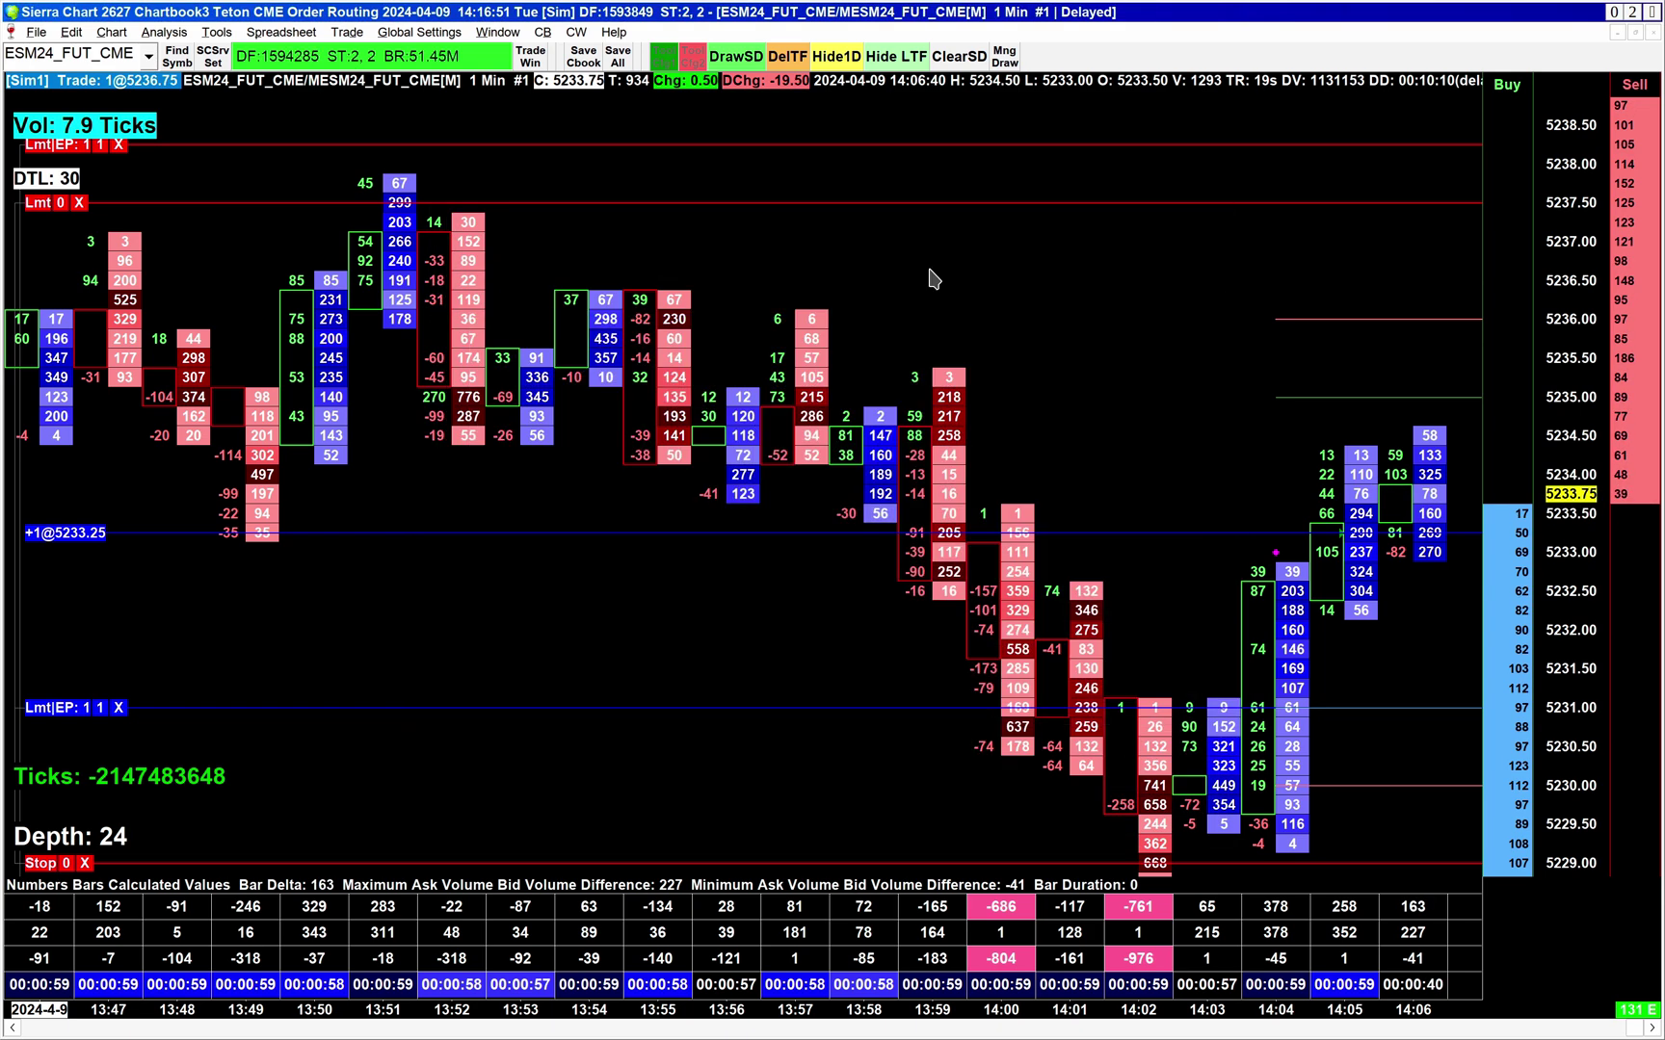
Move the limit orders to 5236.25, 5239.50 and 5238.75, then reopen the Move Closest Attached Order To Price settings
drag(471, 243, 1193, 339)
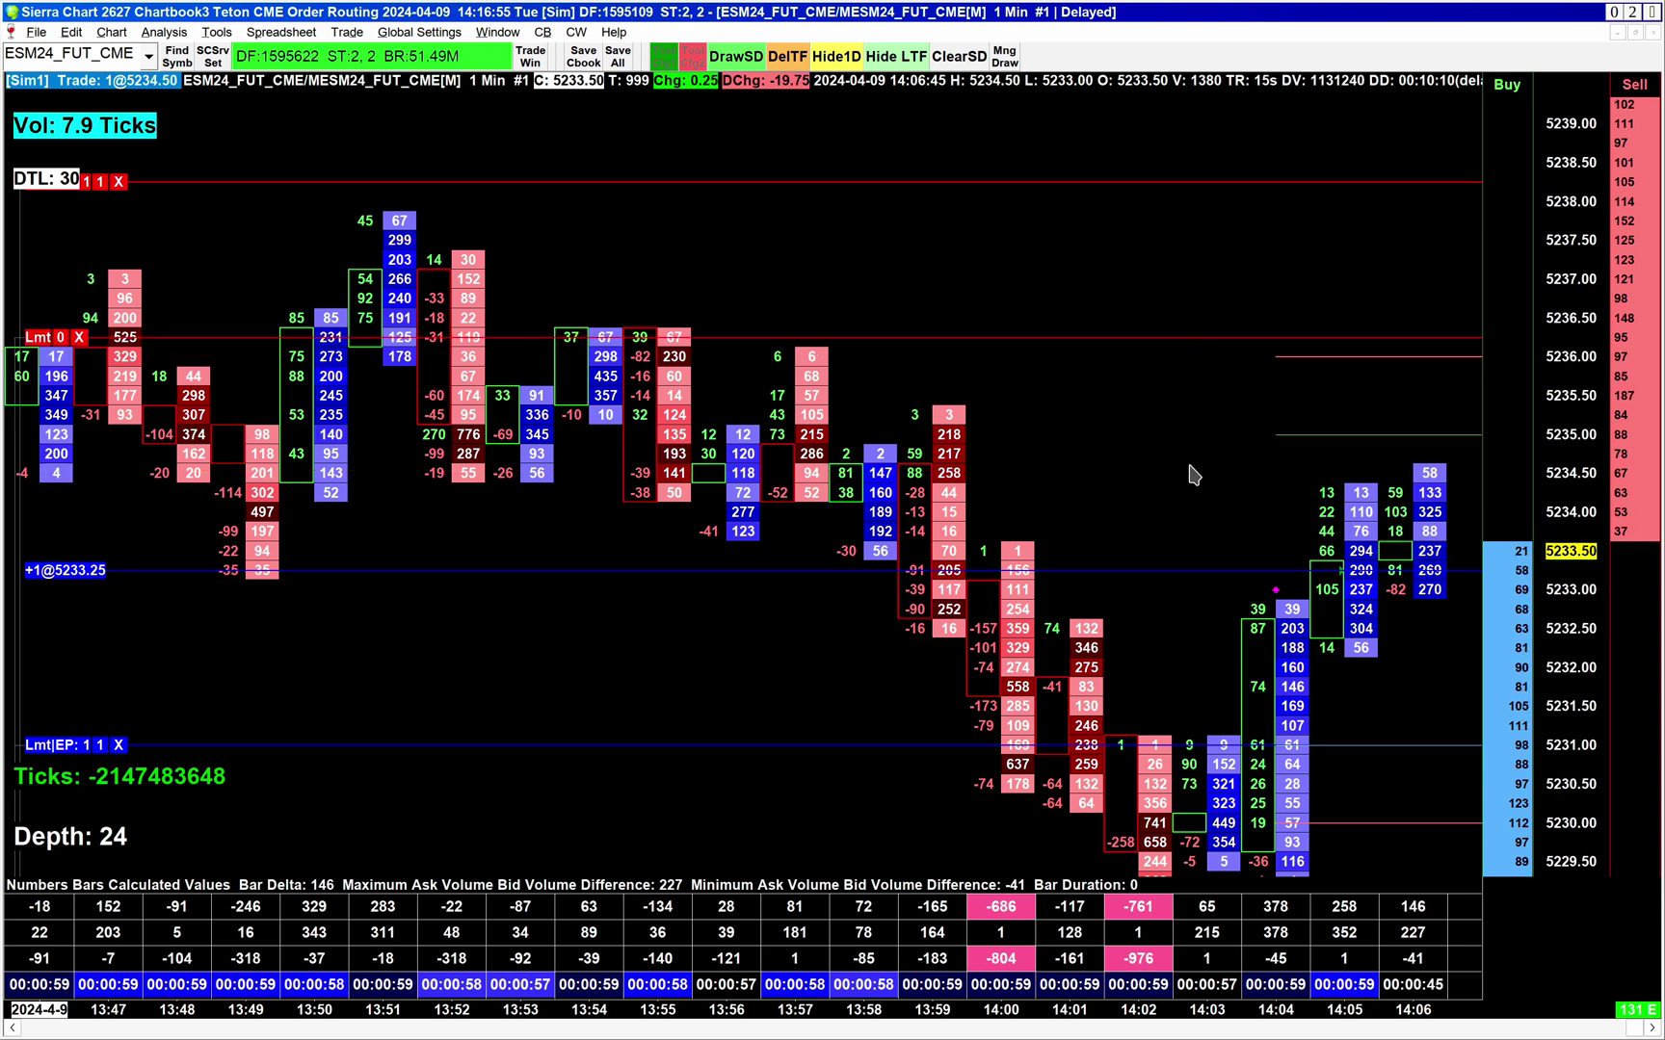
scroll(1258, 584, up, 8)
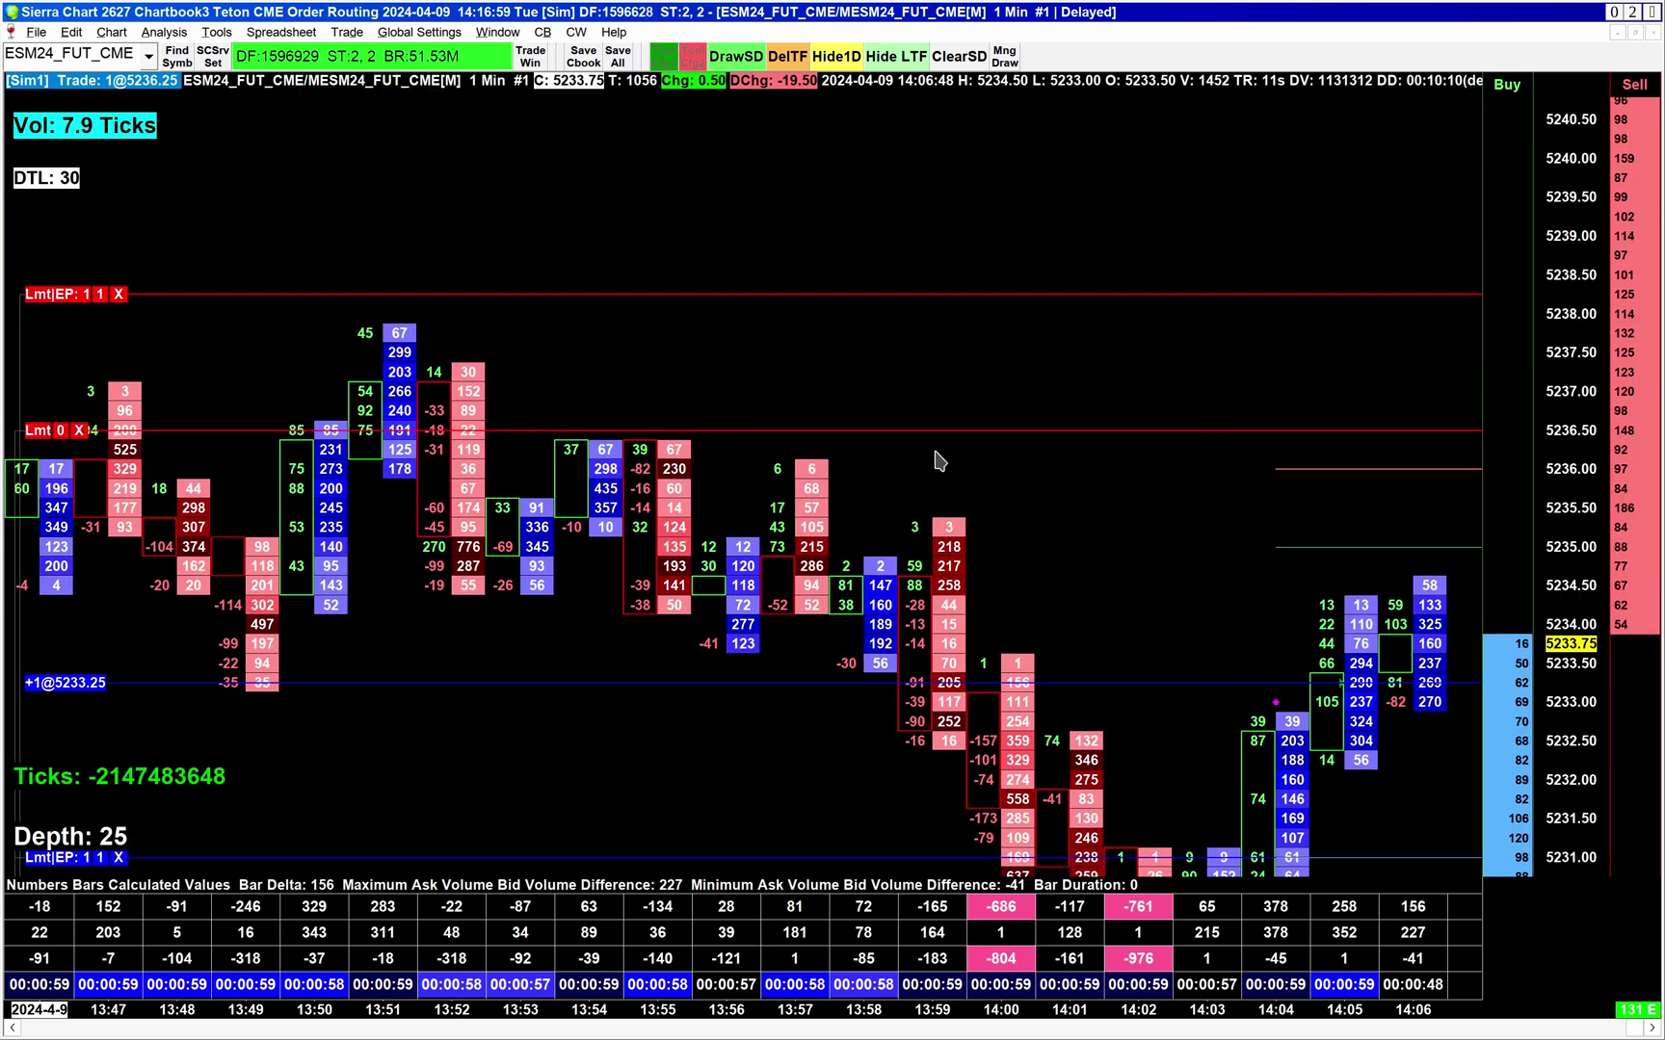
click(1361, 198)
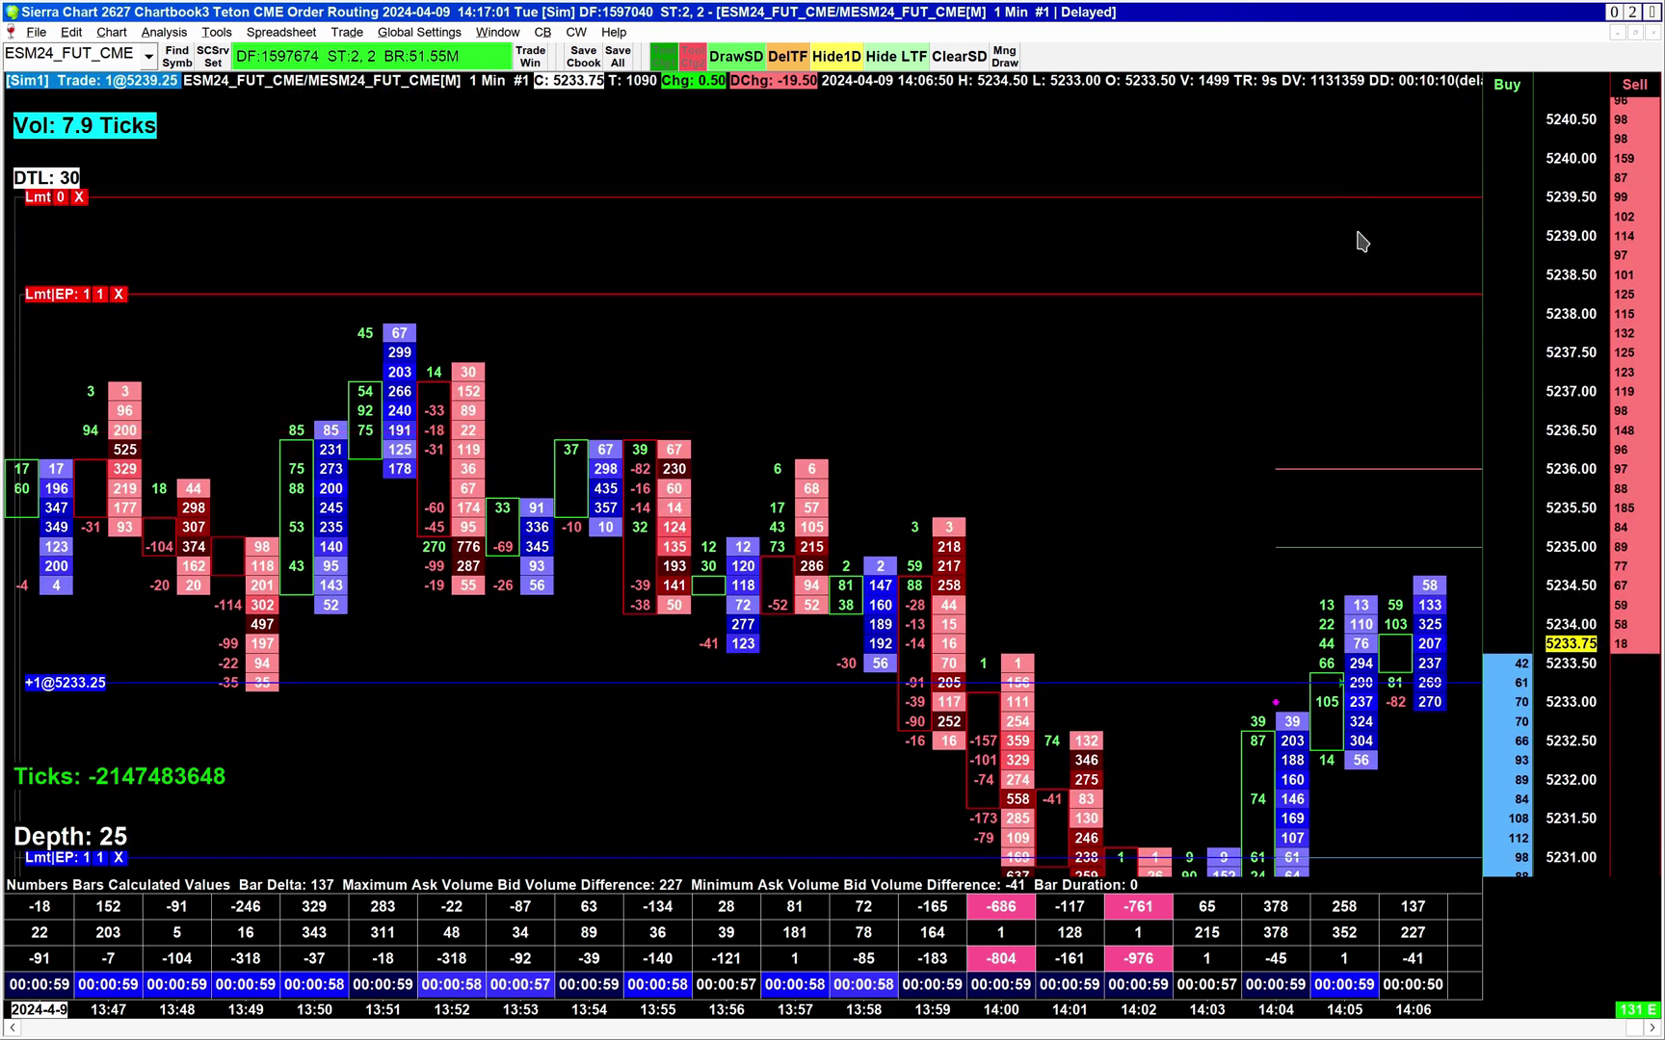
drag(1279, 366, 1211, 163)
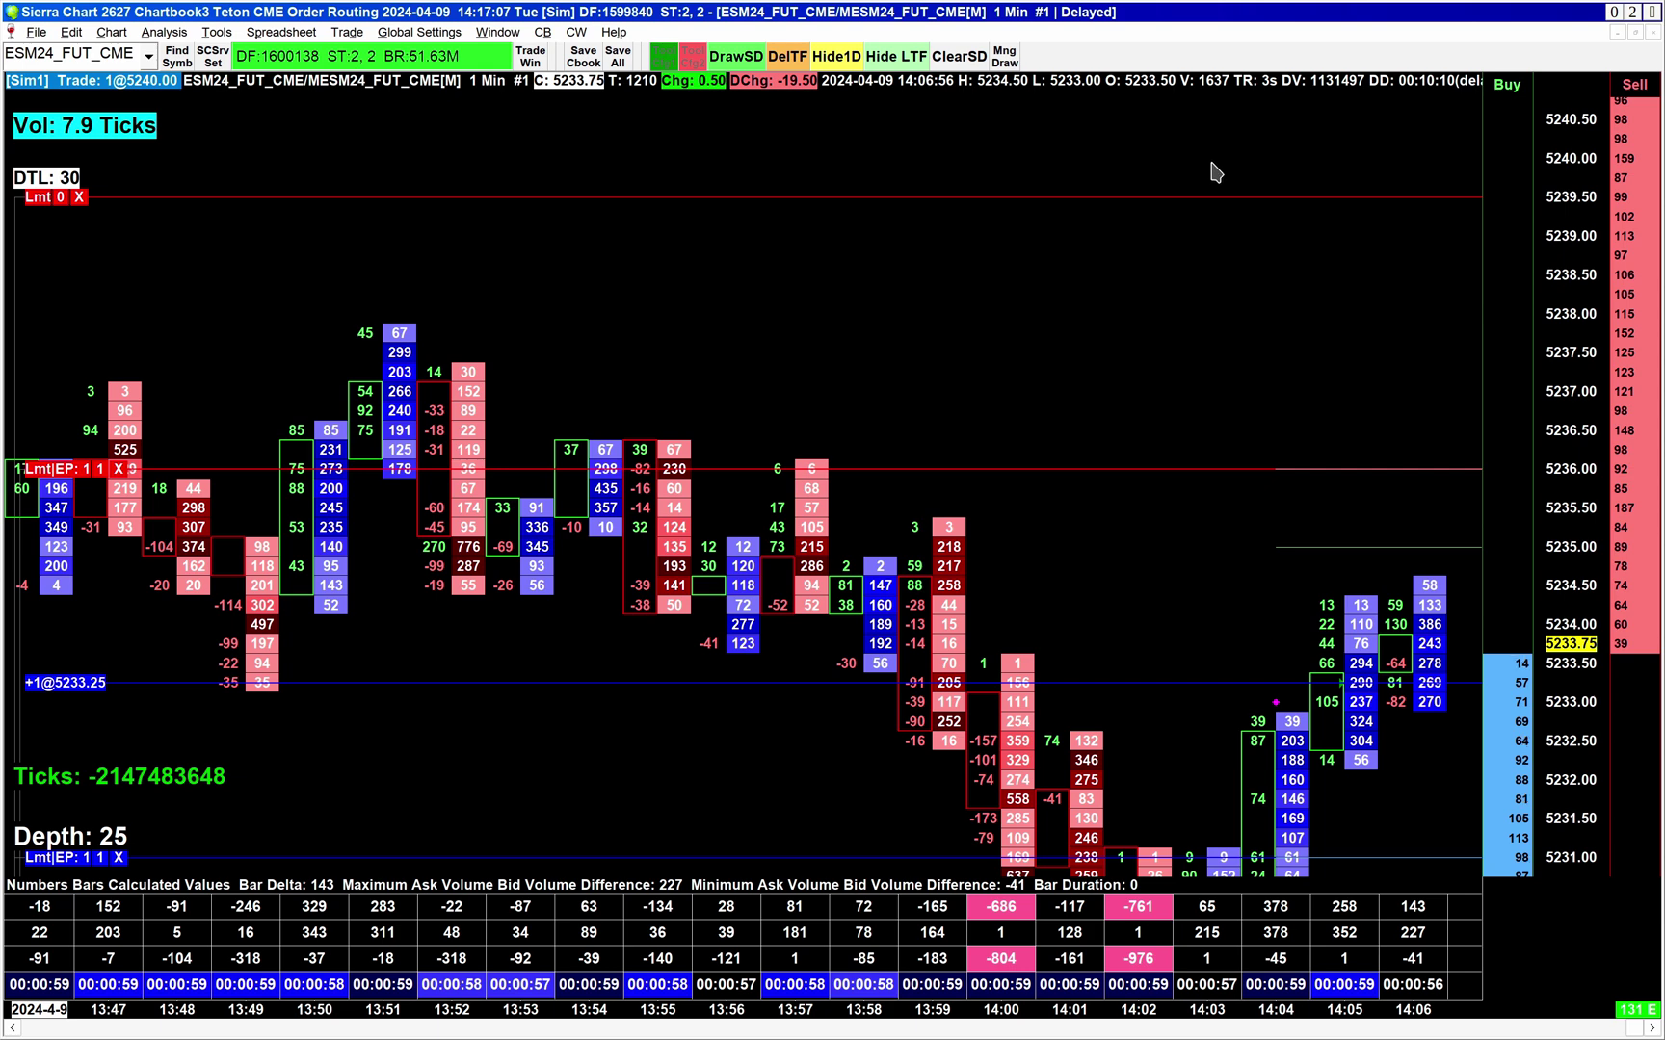
key(F6)
double_click(906, 362)
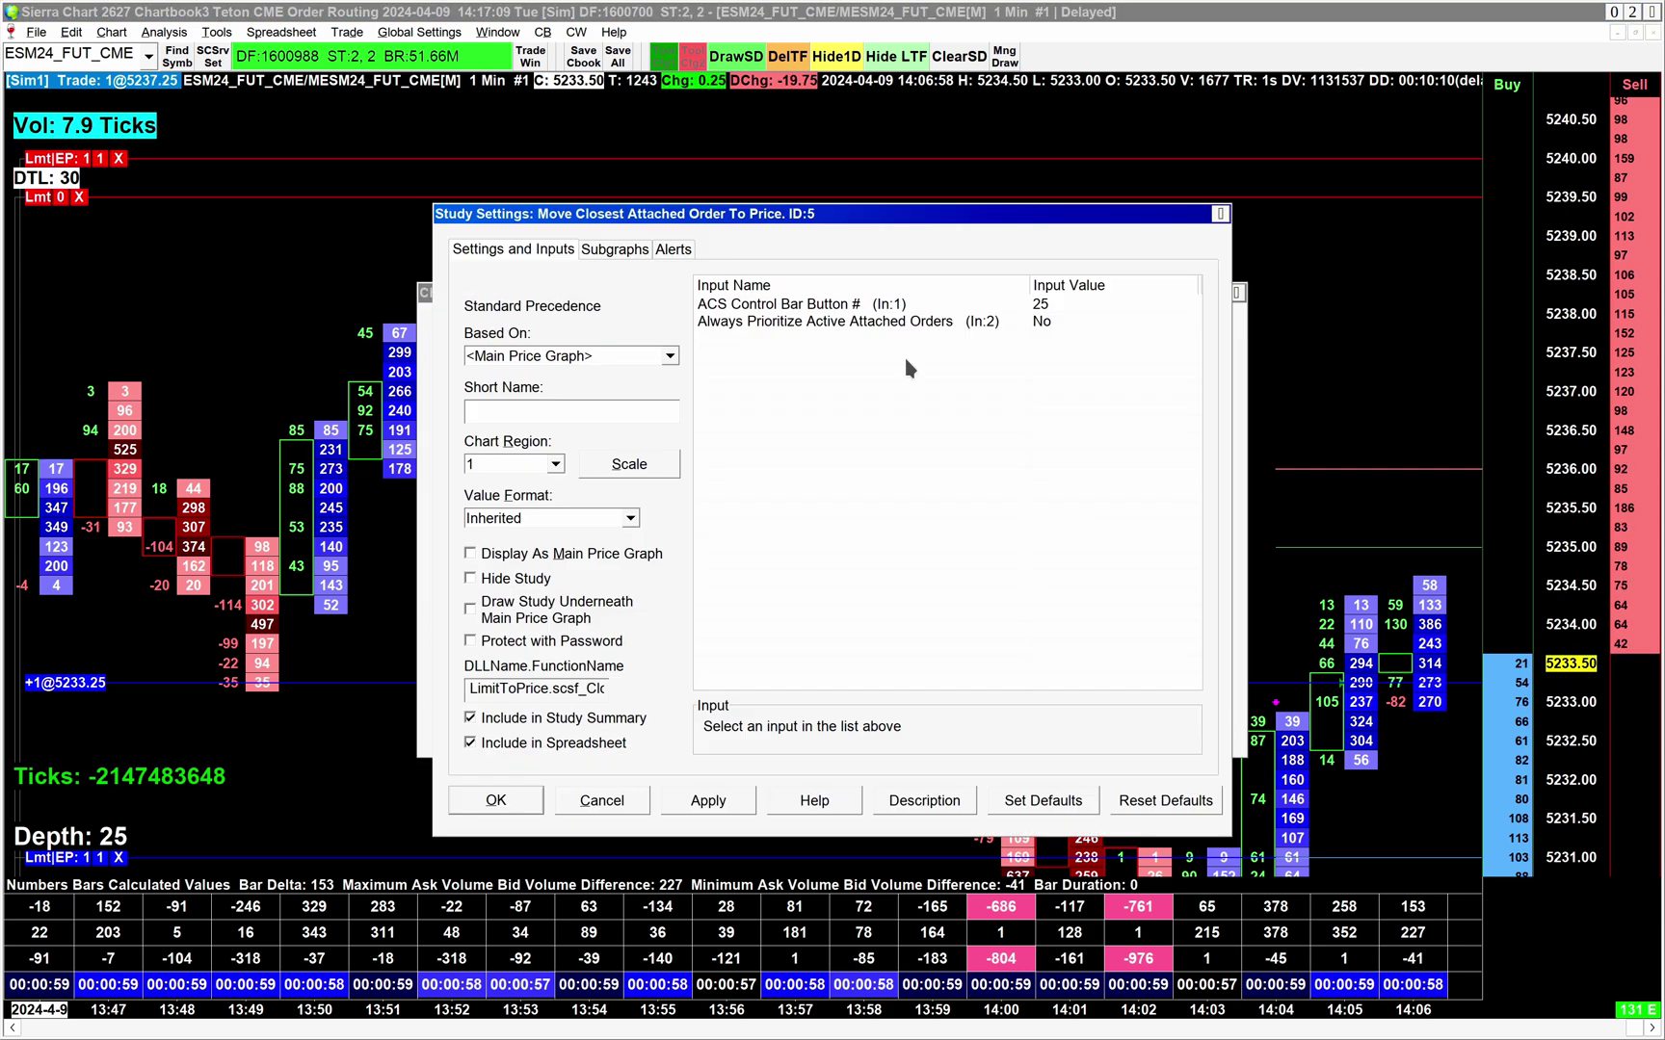
Change Always Prioritize Active Attached Orders to Yes and confirm both Study Settings and Chart Studies
click(992, 323)
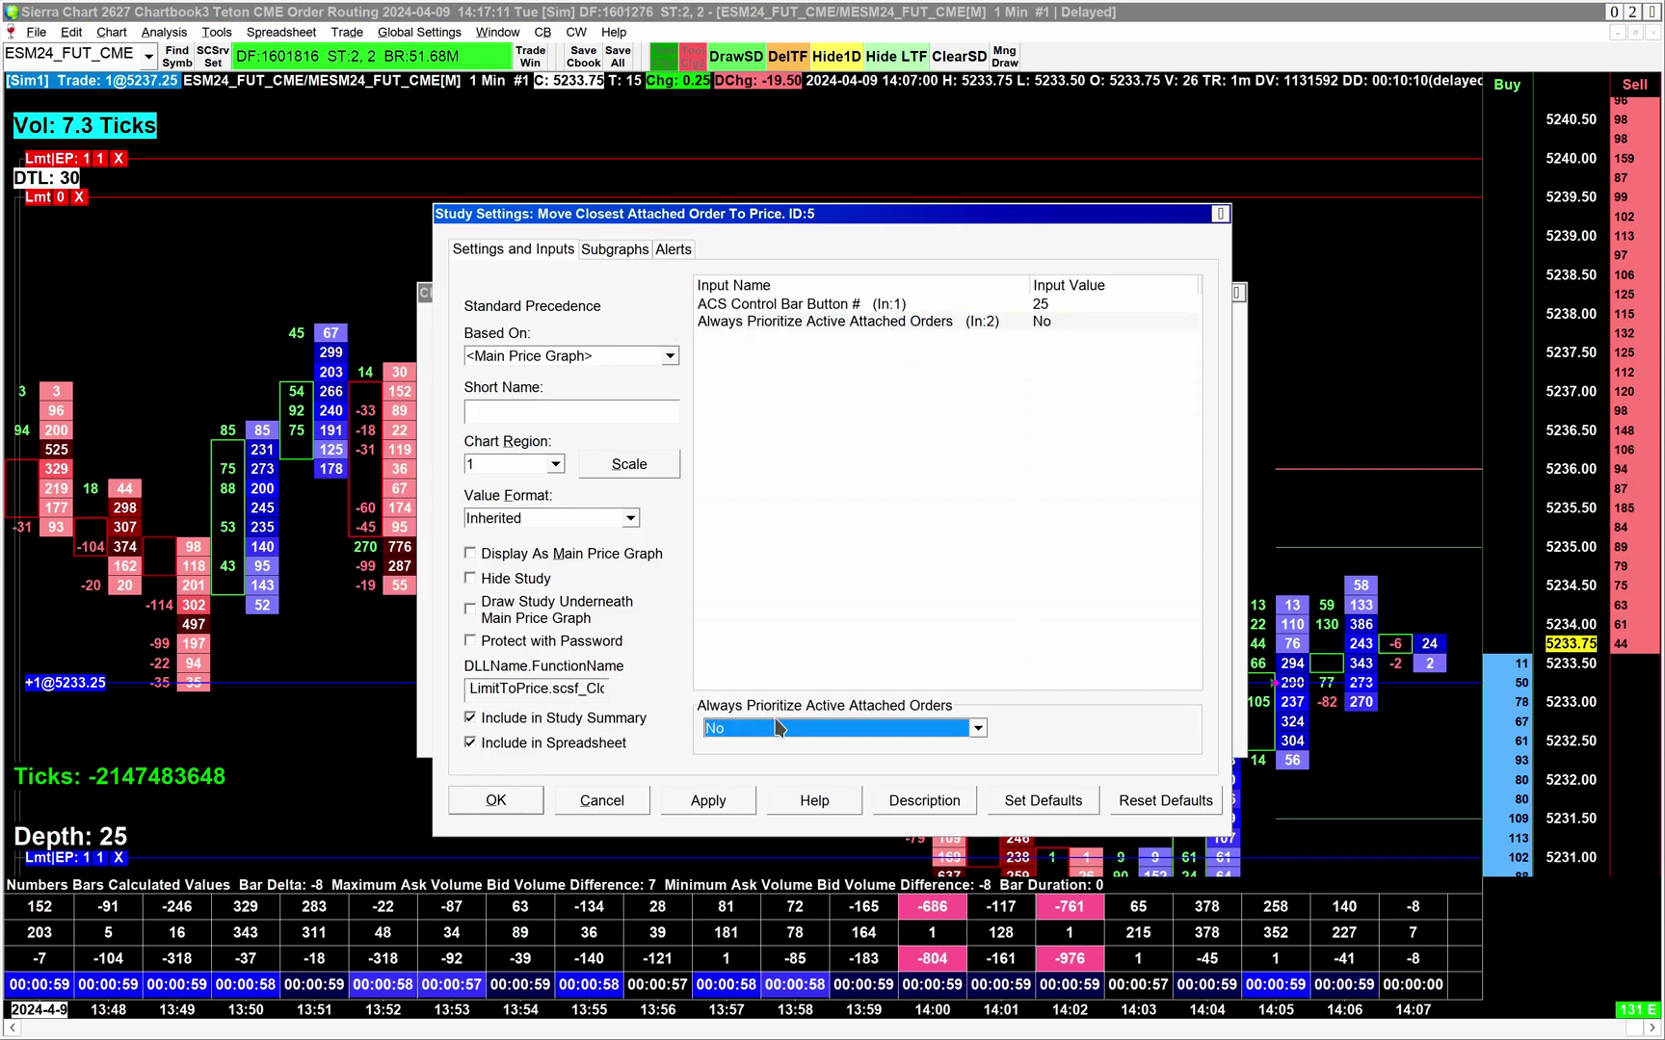
click(778, 728)
click(771, 761)
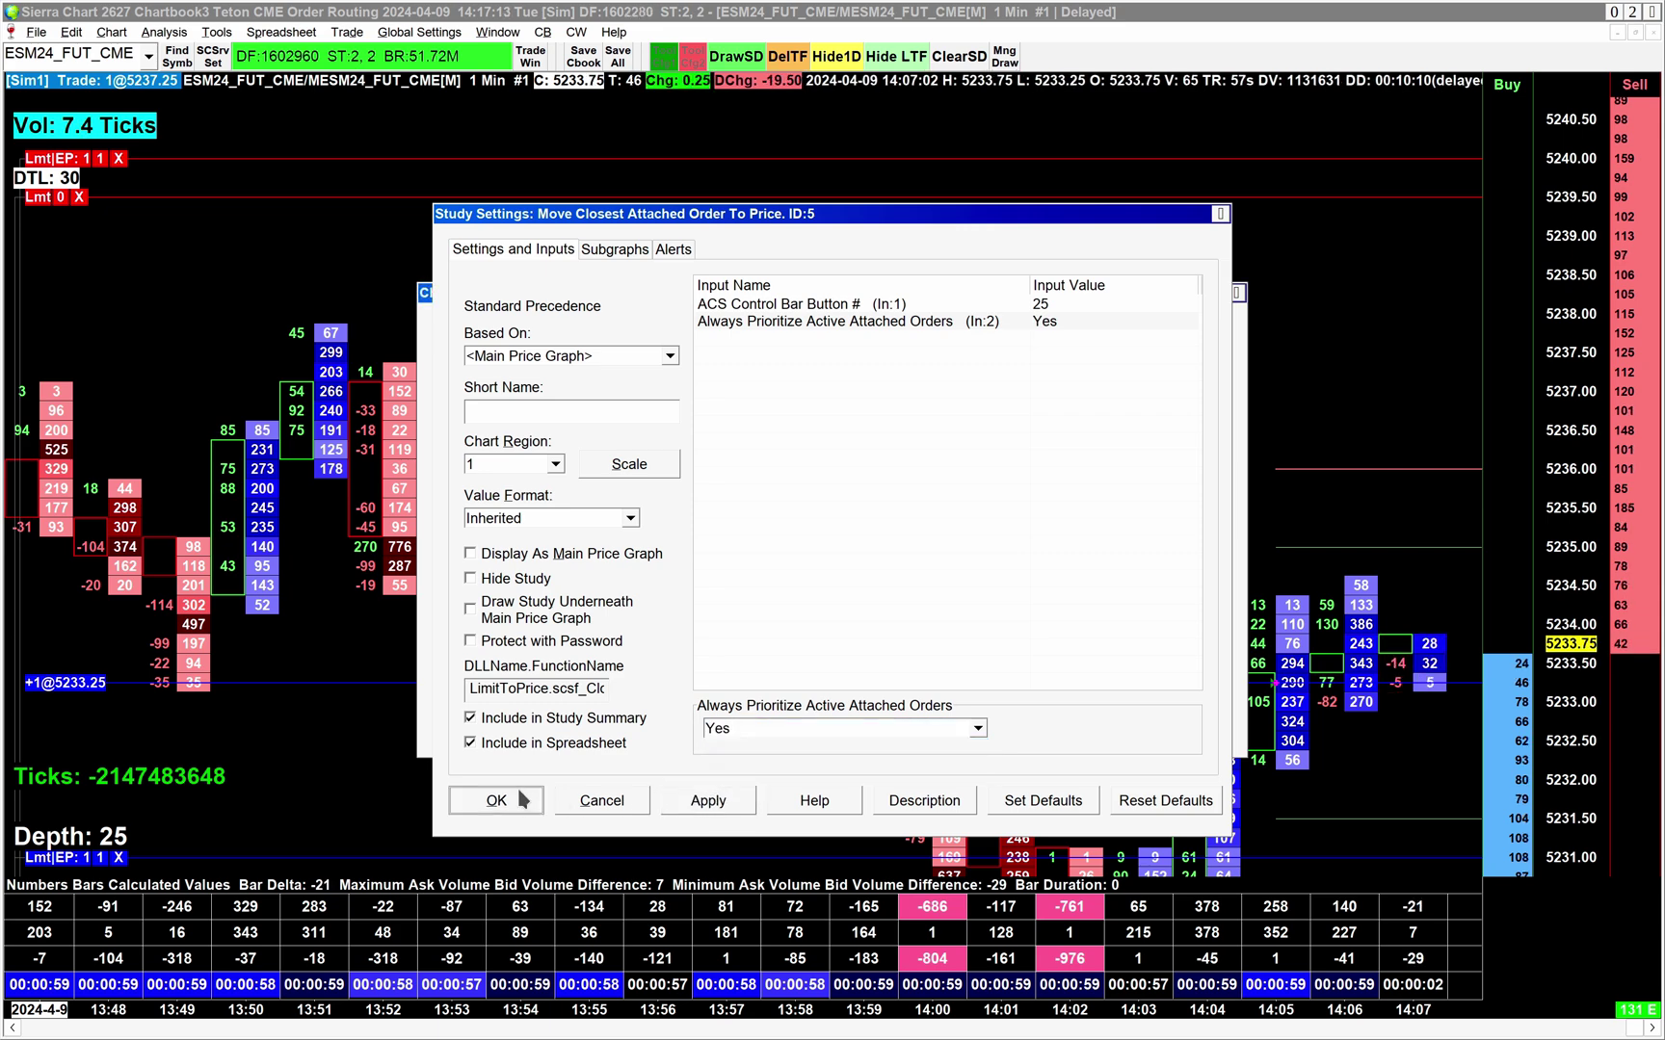
click(522, 800)
click(540, 730)
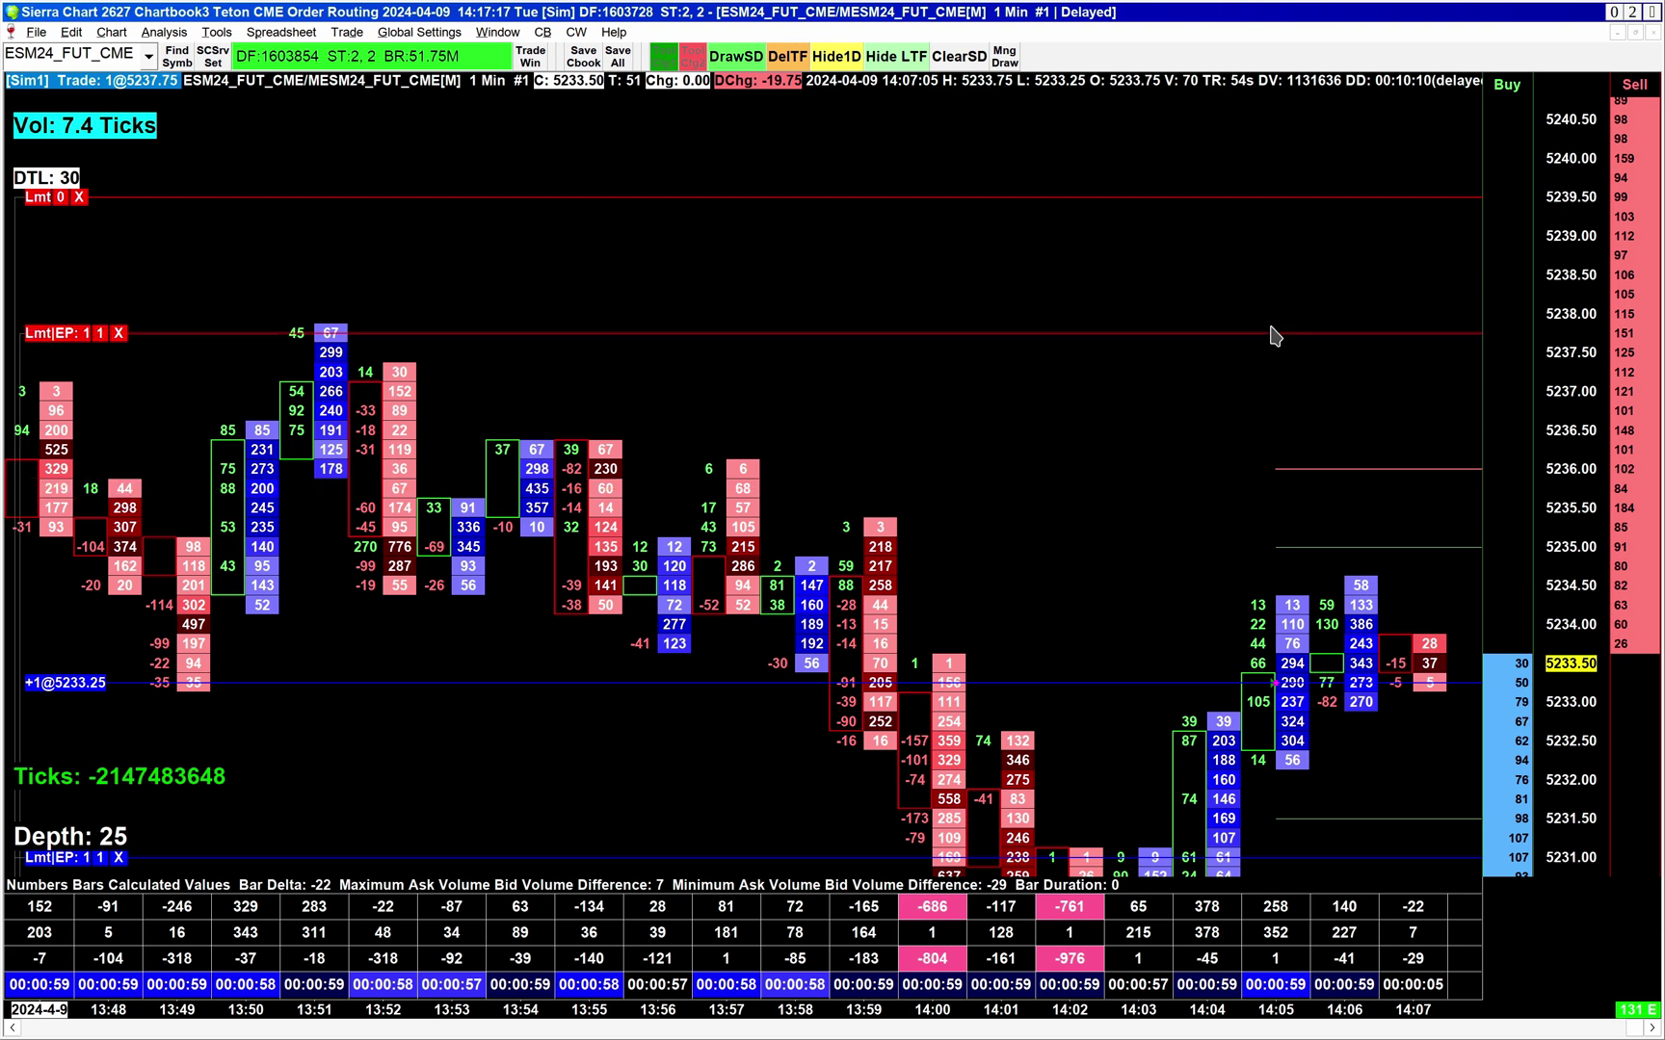
Raise the buy limit order so it fills at market
drag(1296, 388, 1310, 257)
drag(49, 723, 214, 479)
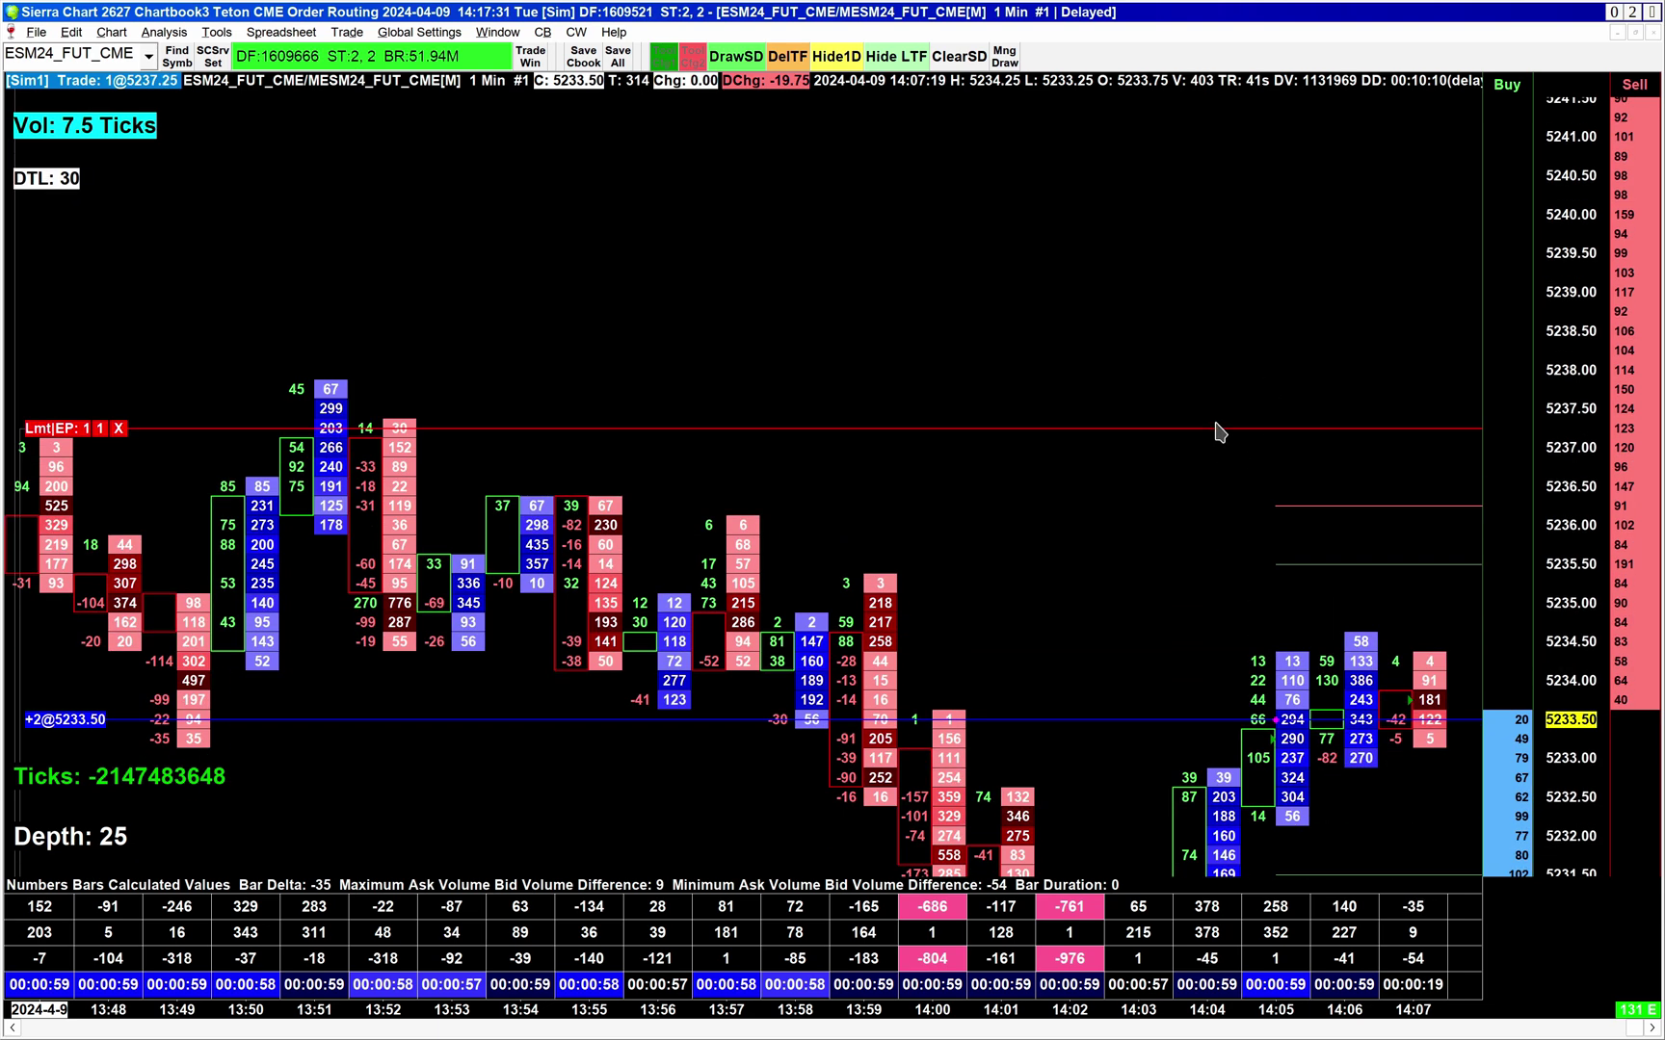
scroll(1536, 634, down, 8)
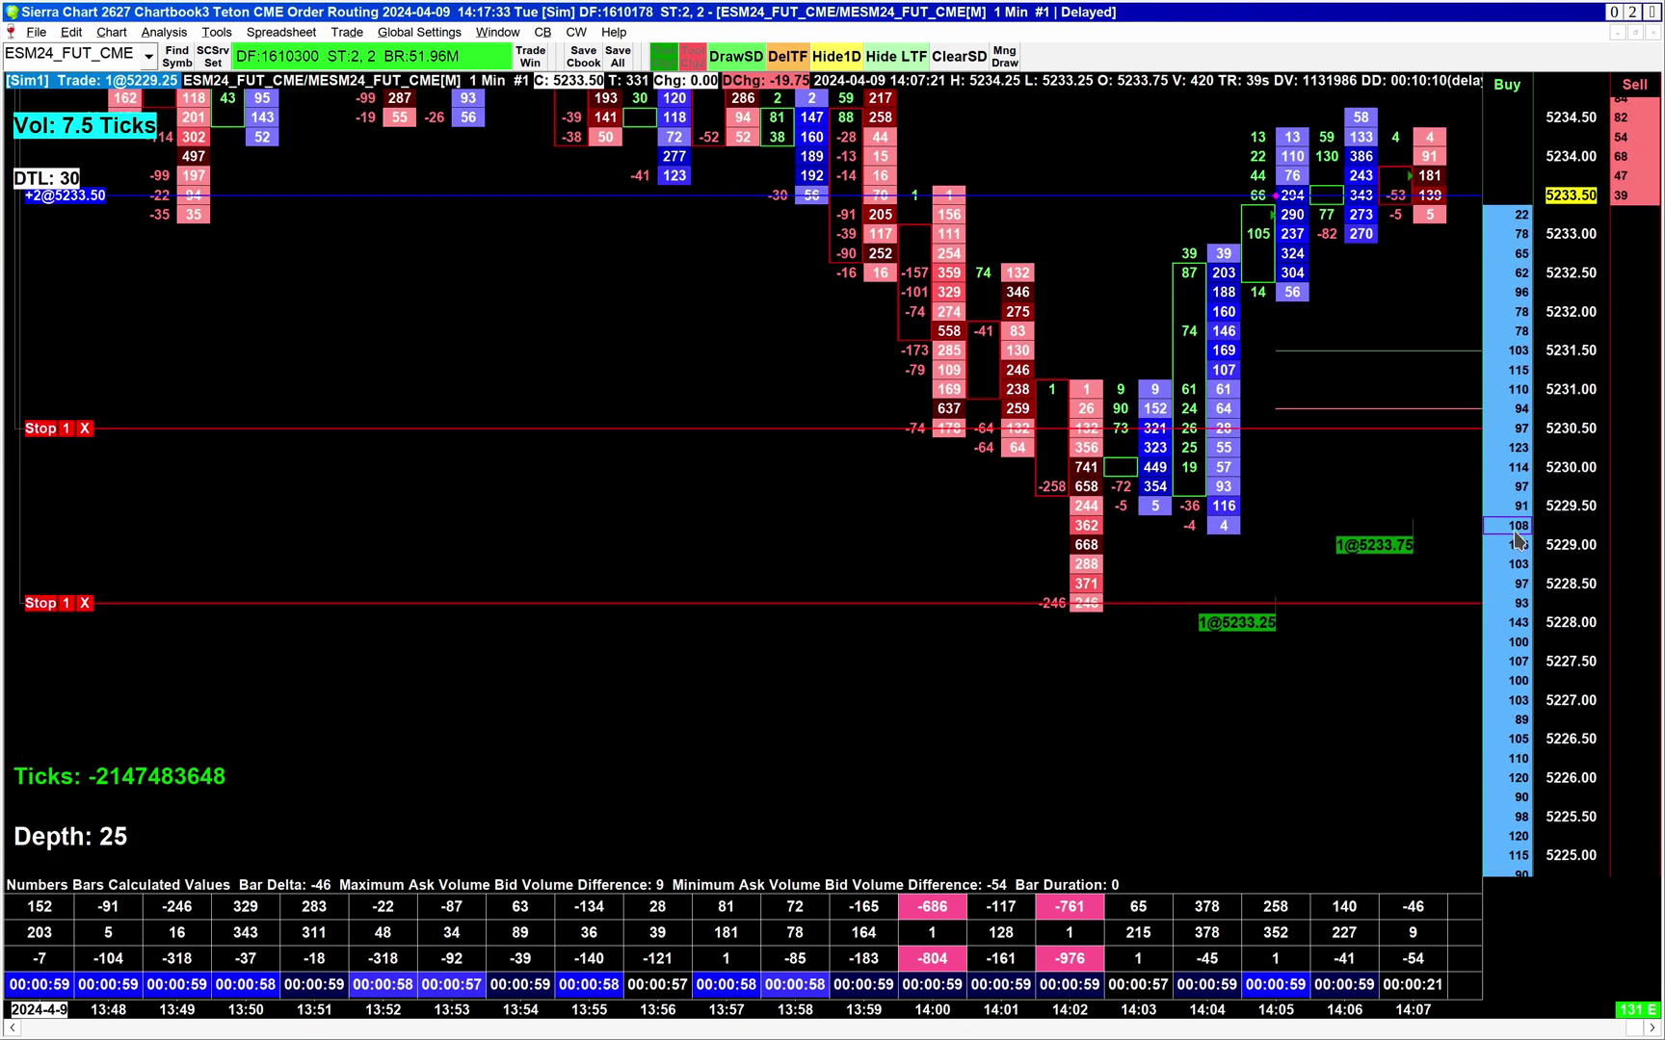
Place buy limits at 5229.25 and 5229.50, lift their targets to 5232.50/5232.00, and sell target to 5237.00
click(1515, 525)
click(1514, 502)
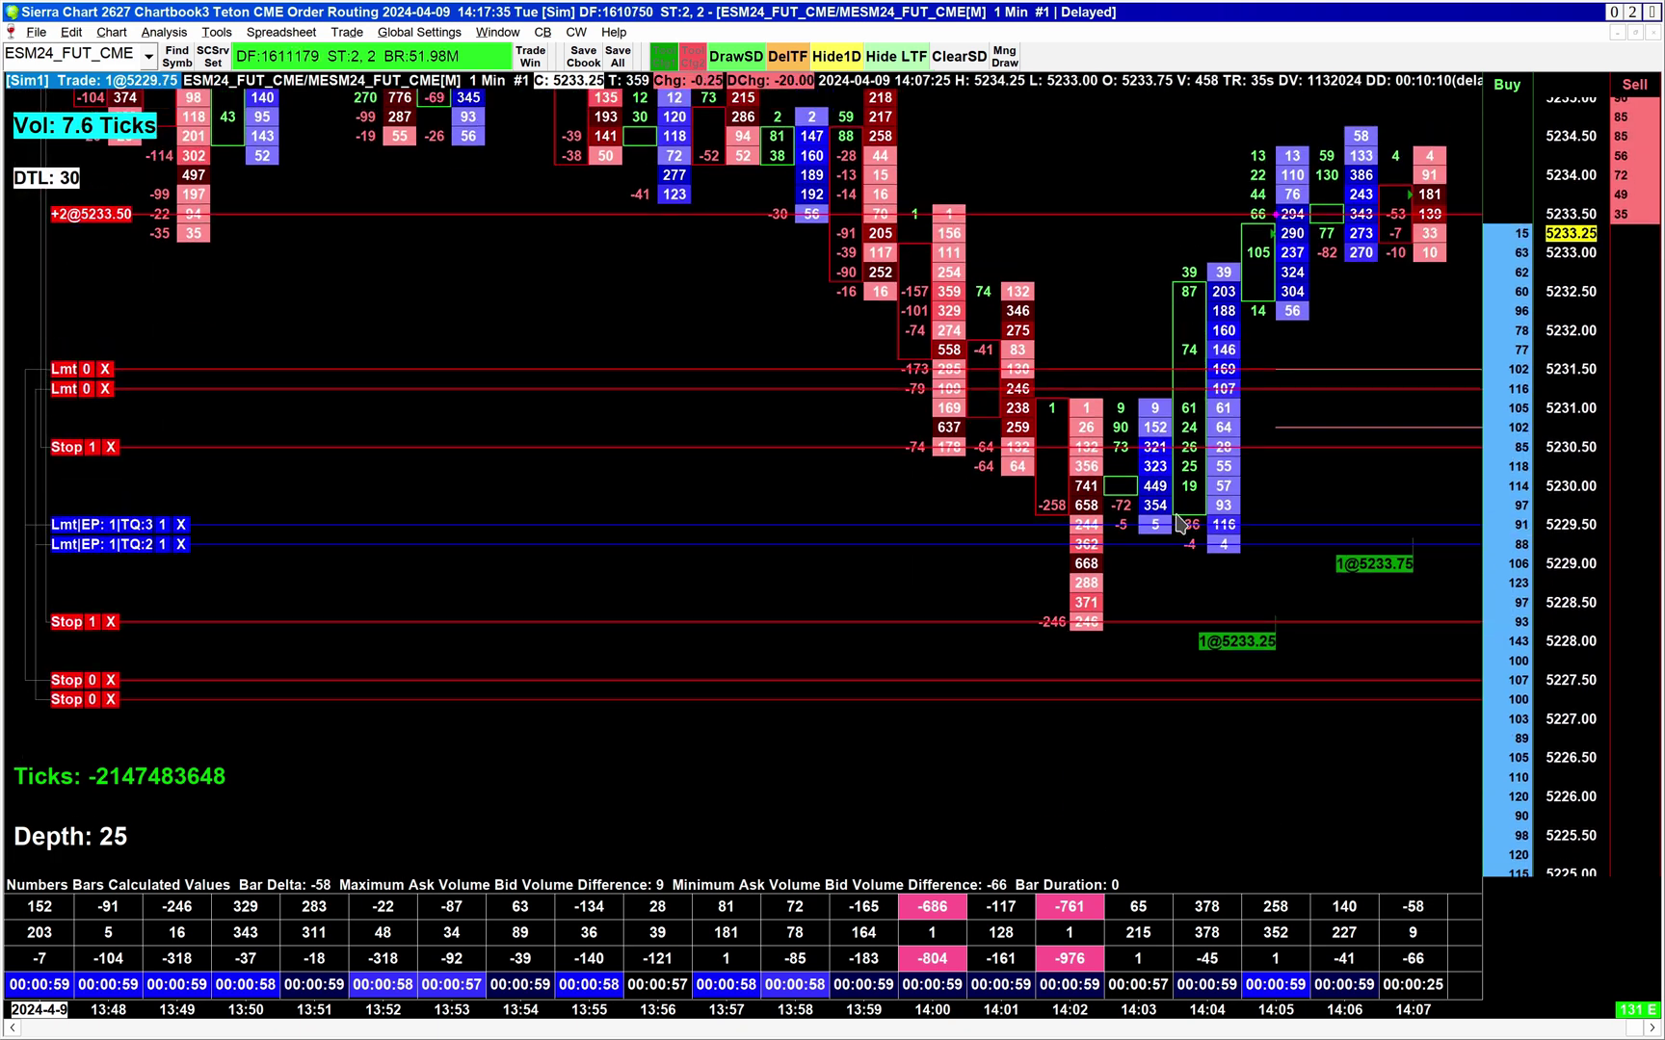
drag(67, 462, 73, 422)
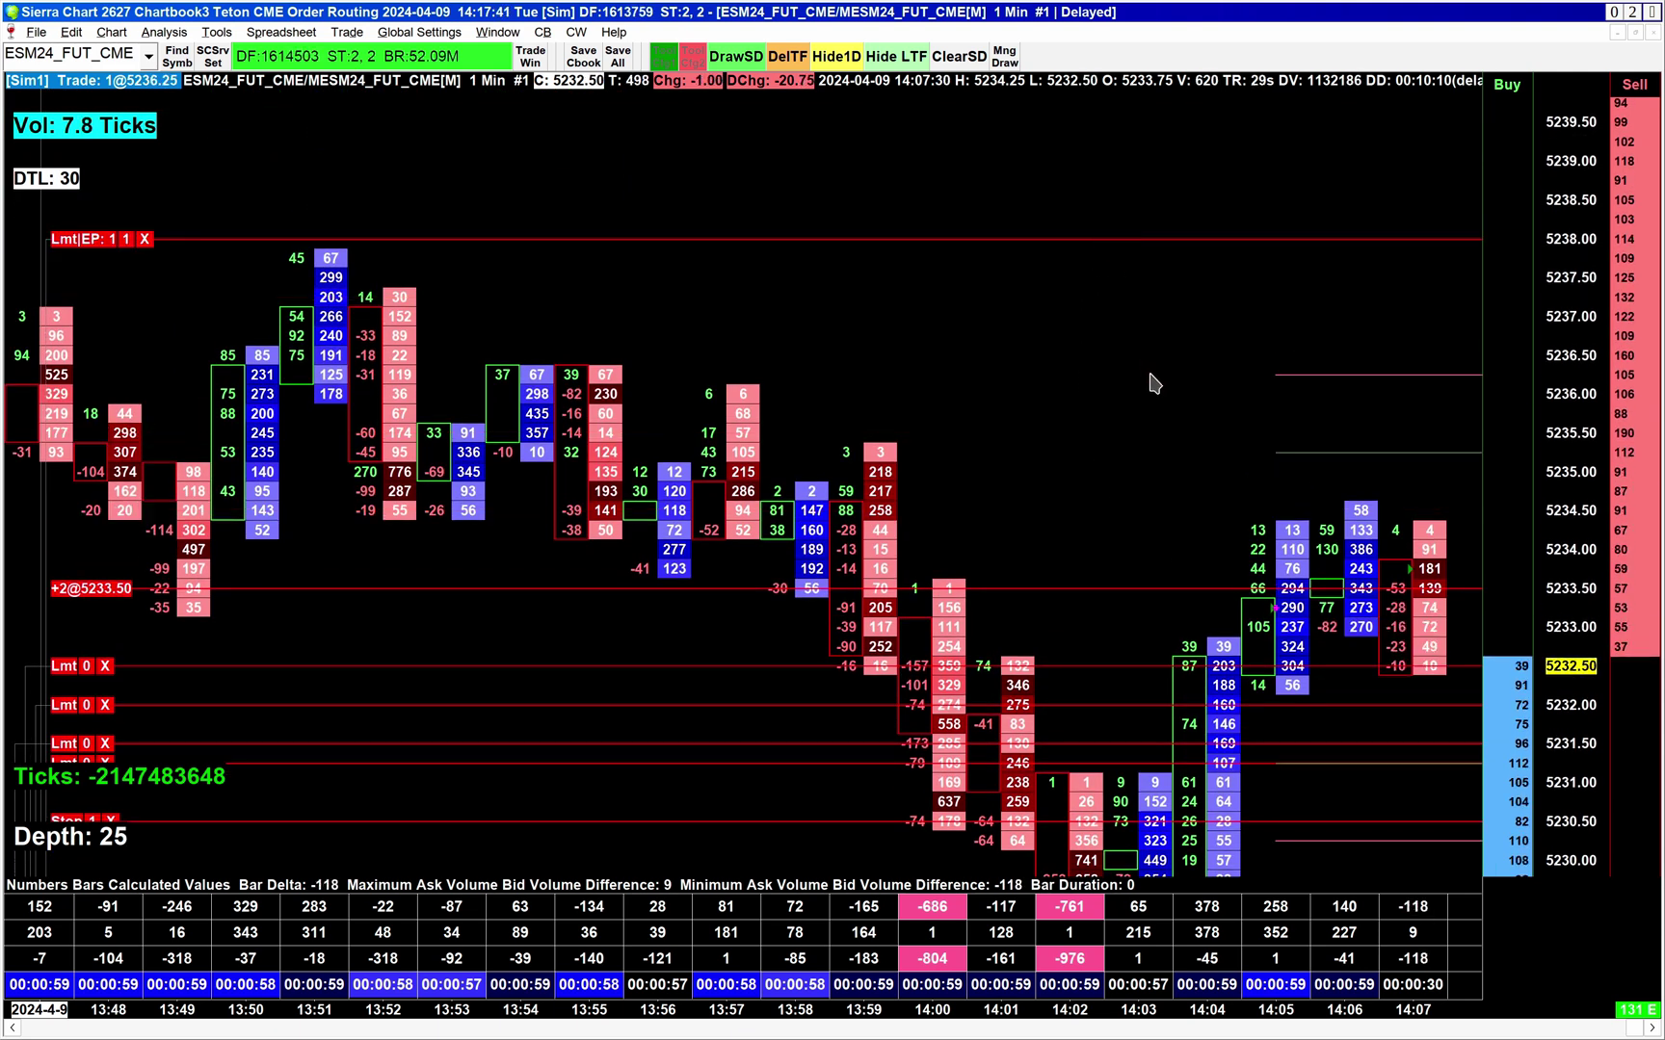
drag(1151, 380, 892, 446)
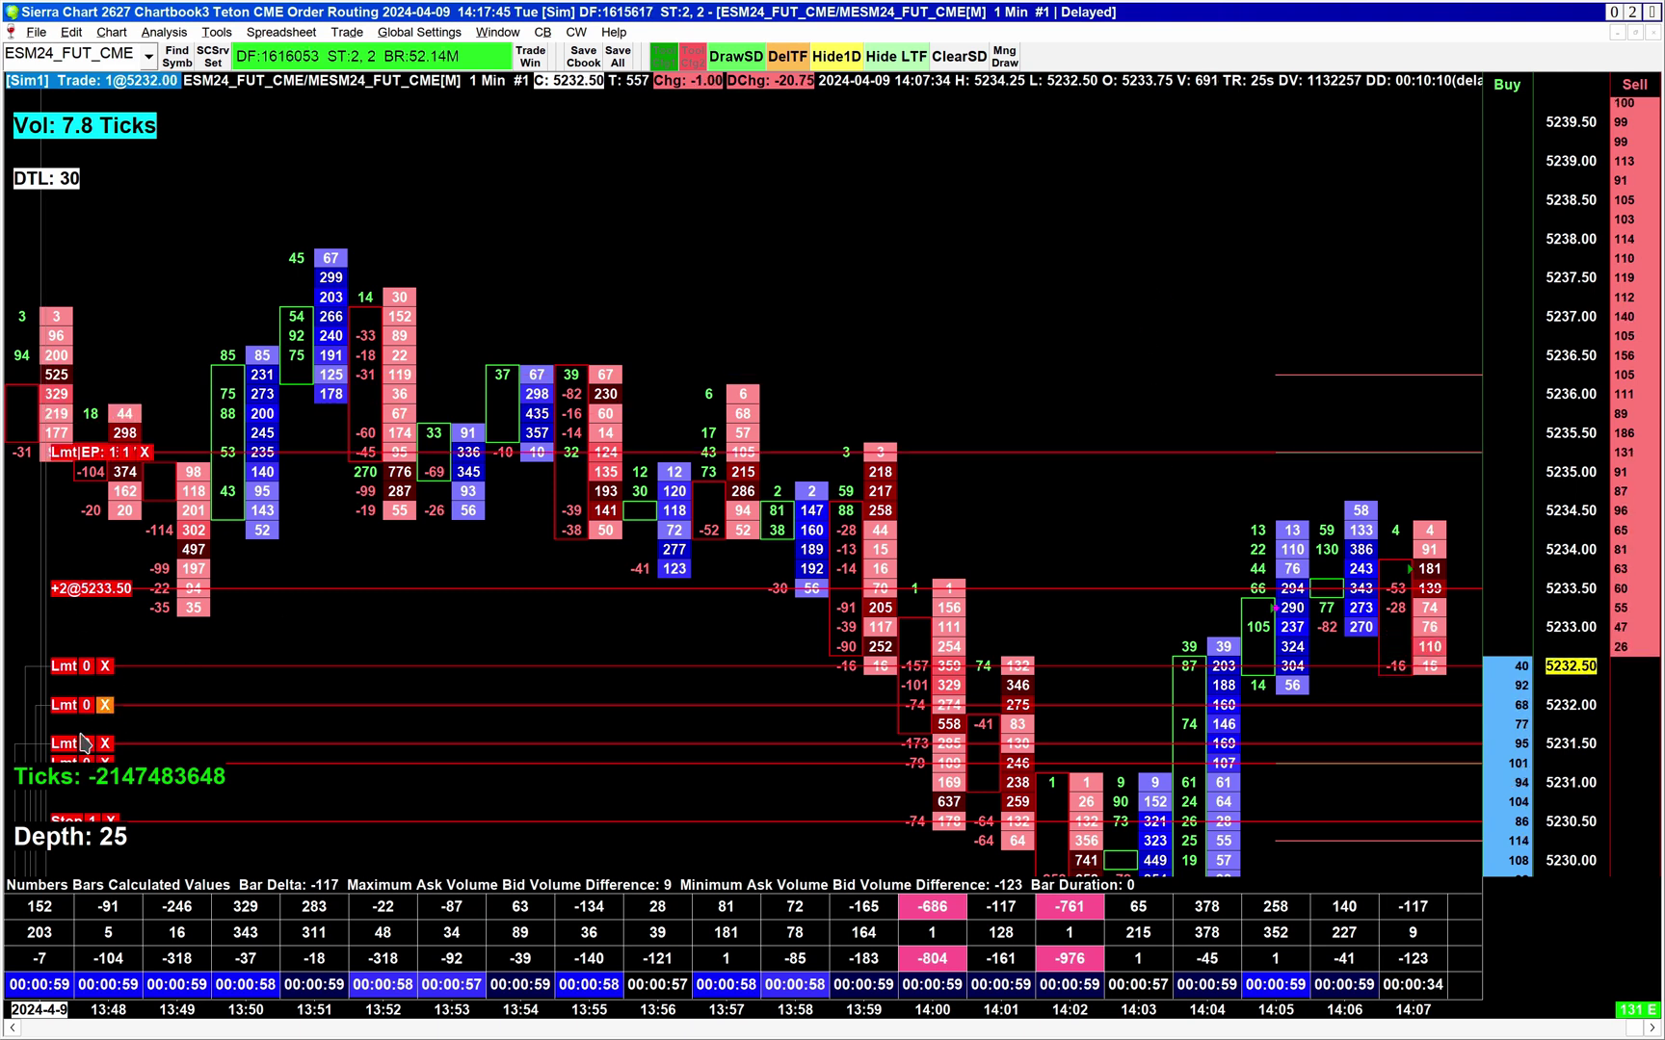
drag(1262, 387, 1296, 374)
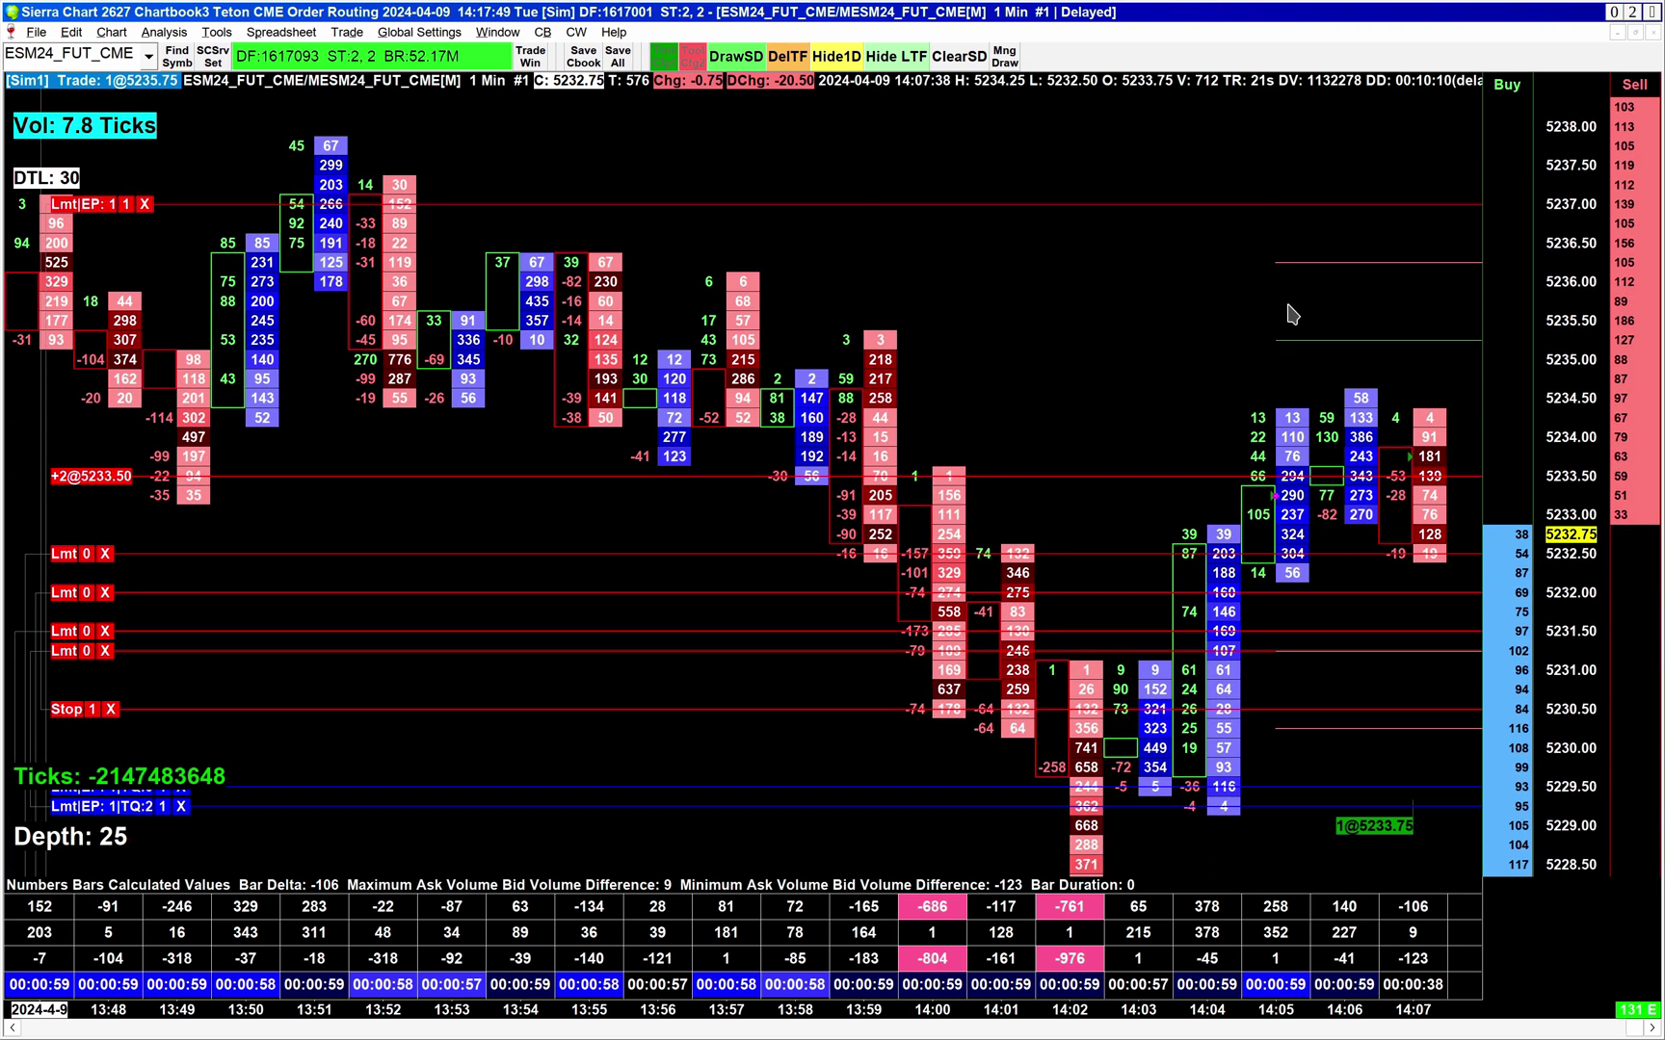
Cancel the TQ:3 and TQ:2 buy orders with their attached orders, then lower the profit target to 5236.00
click(177, 677)
click(231, 744)
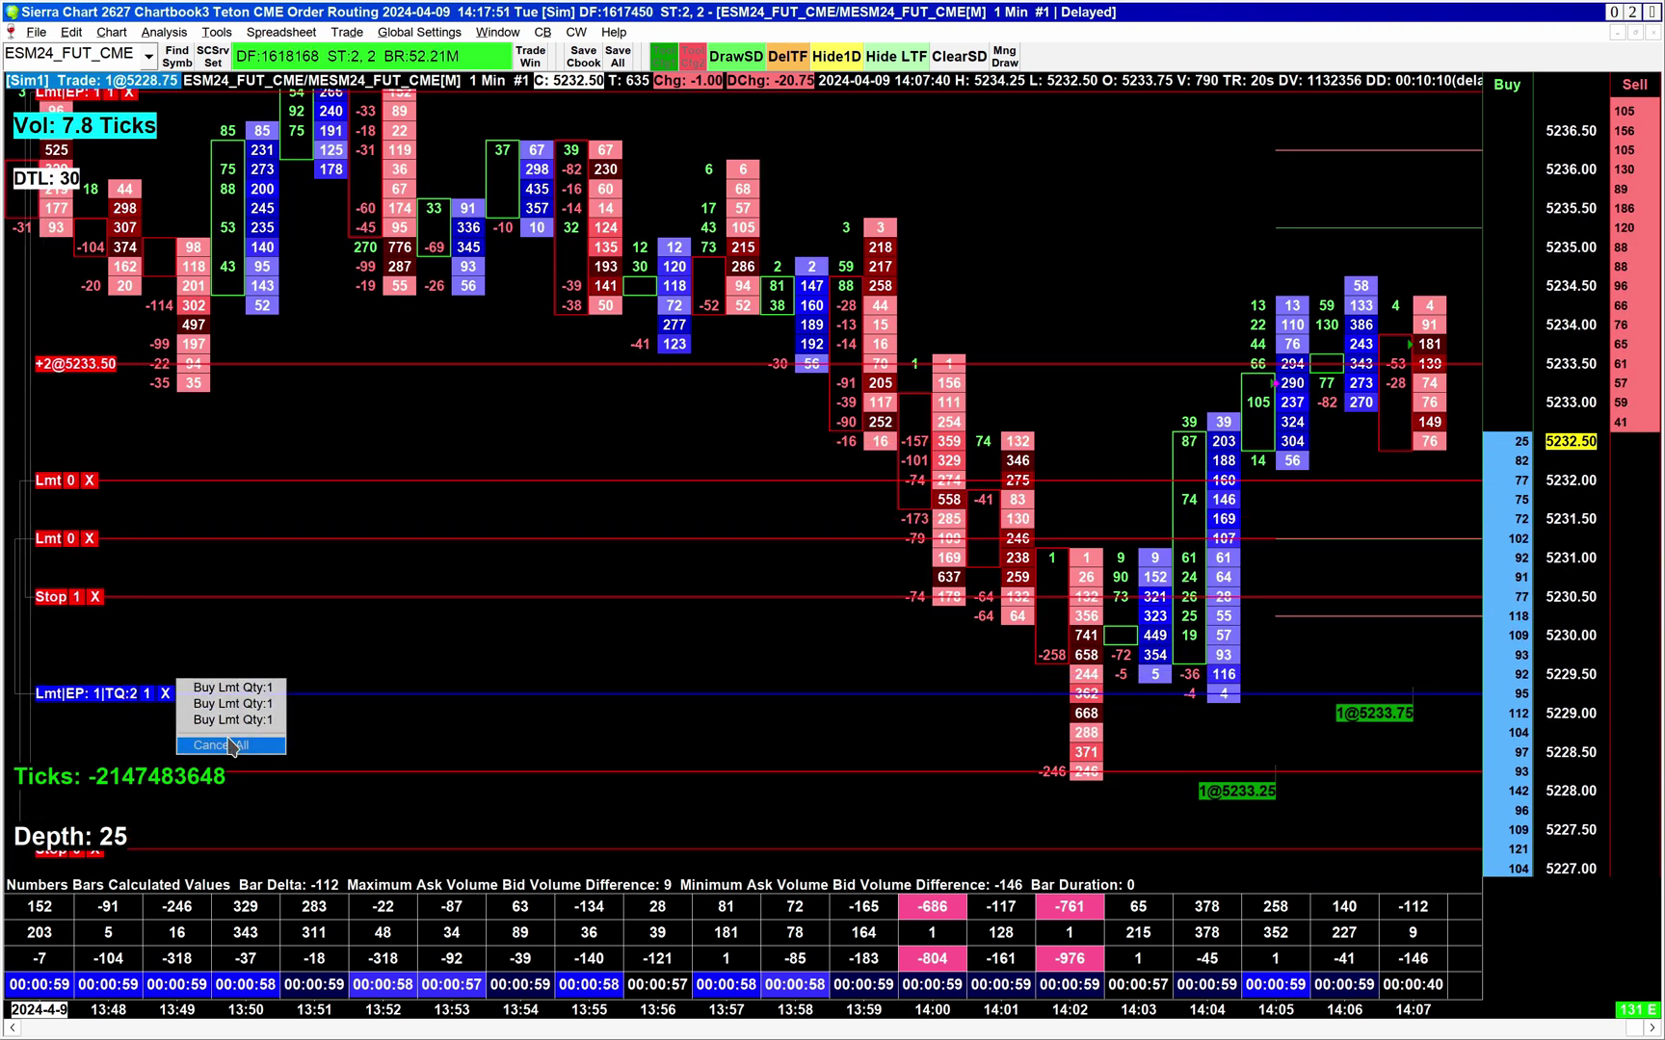
click(172, 699)
click(218, 749)
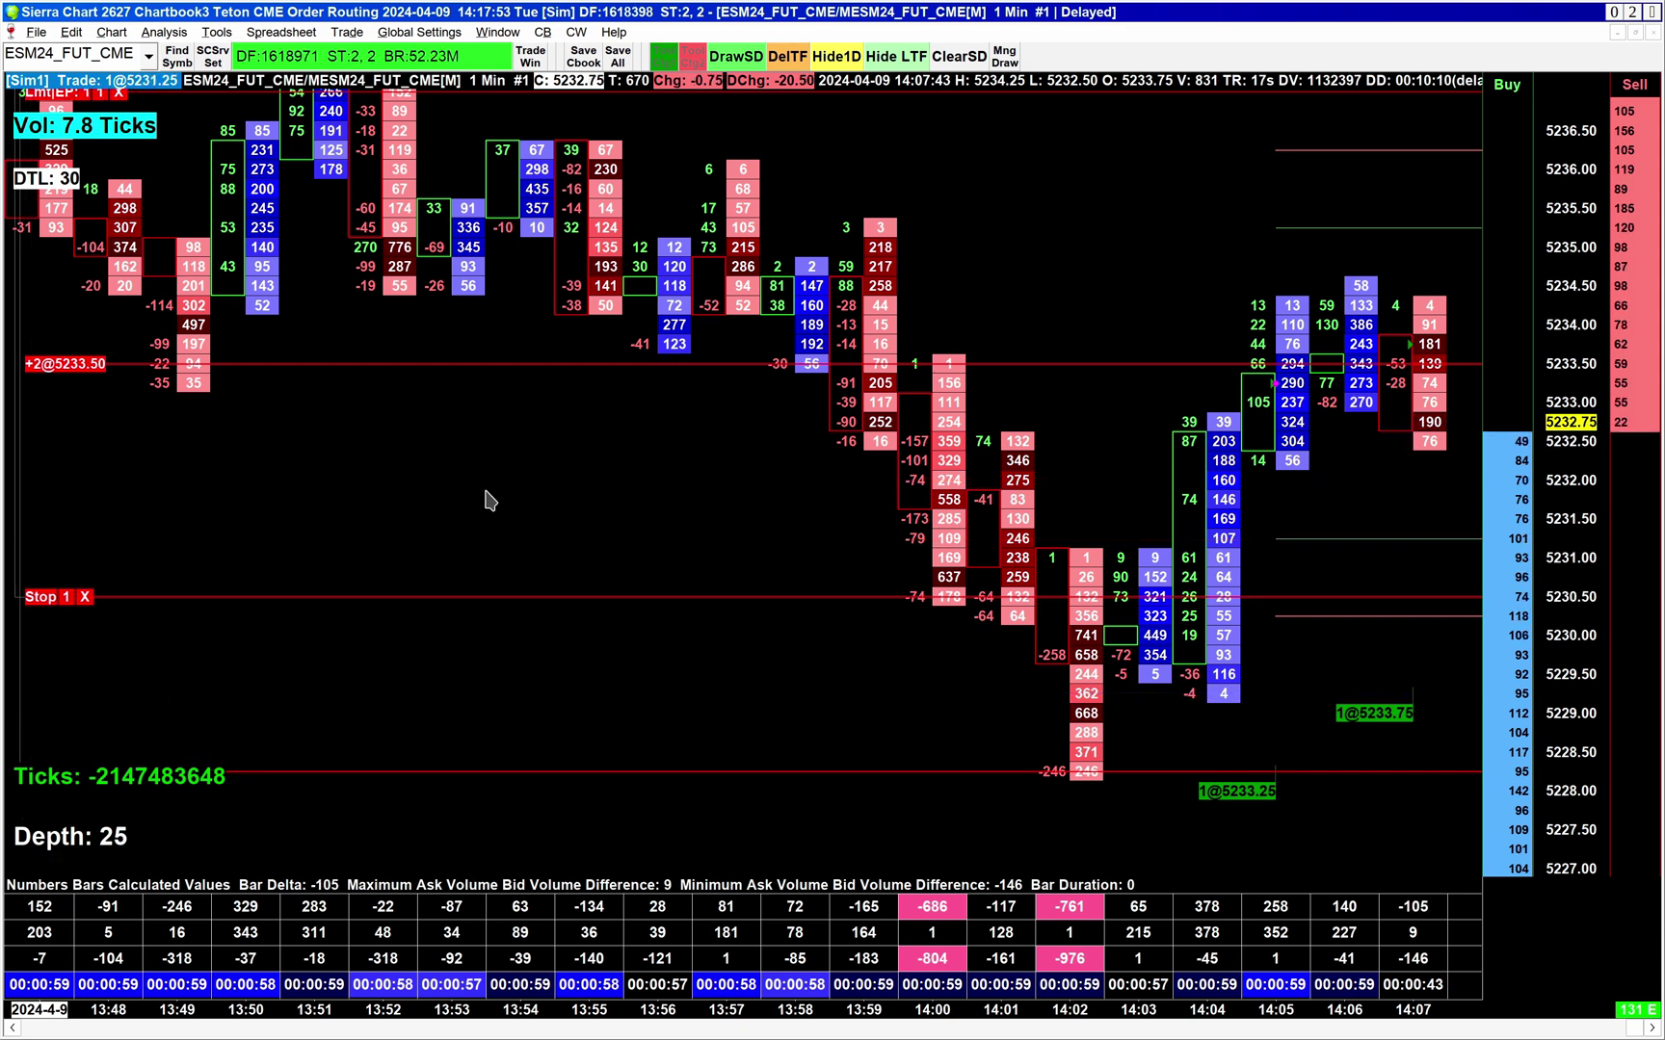
drag(35, 208, 35, 281)
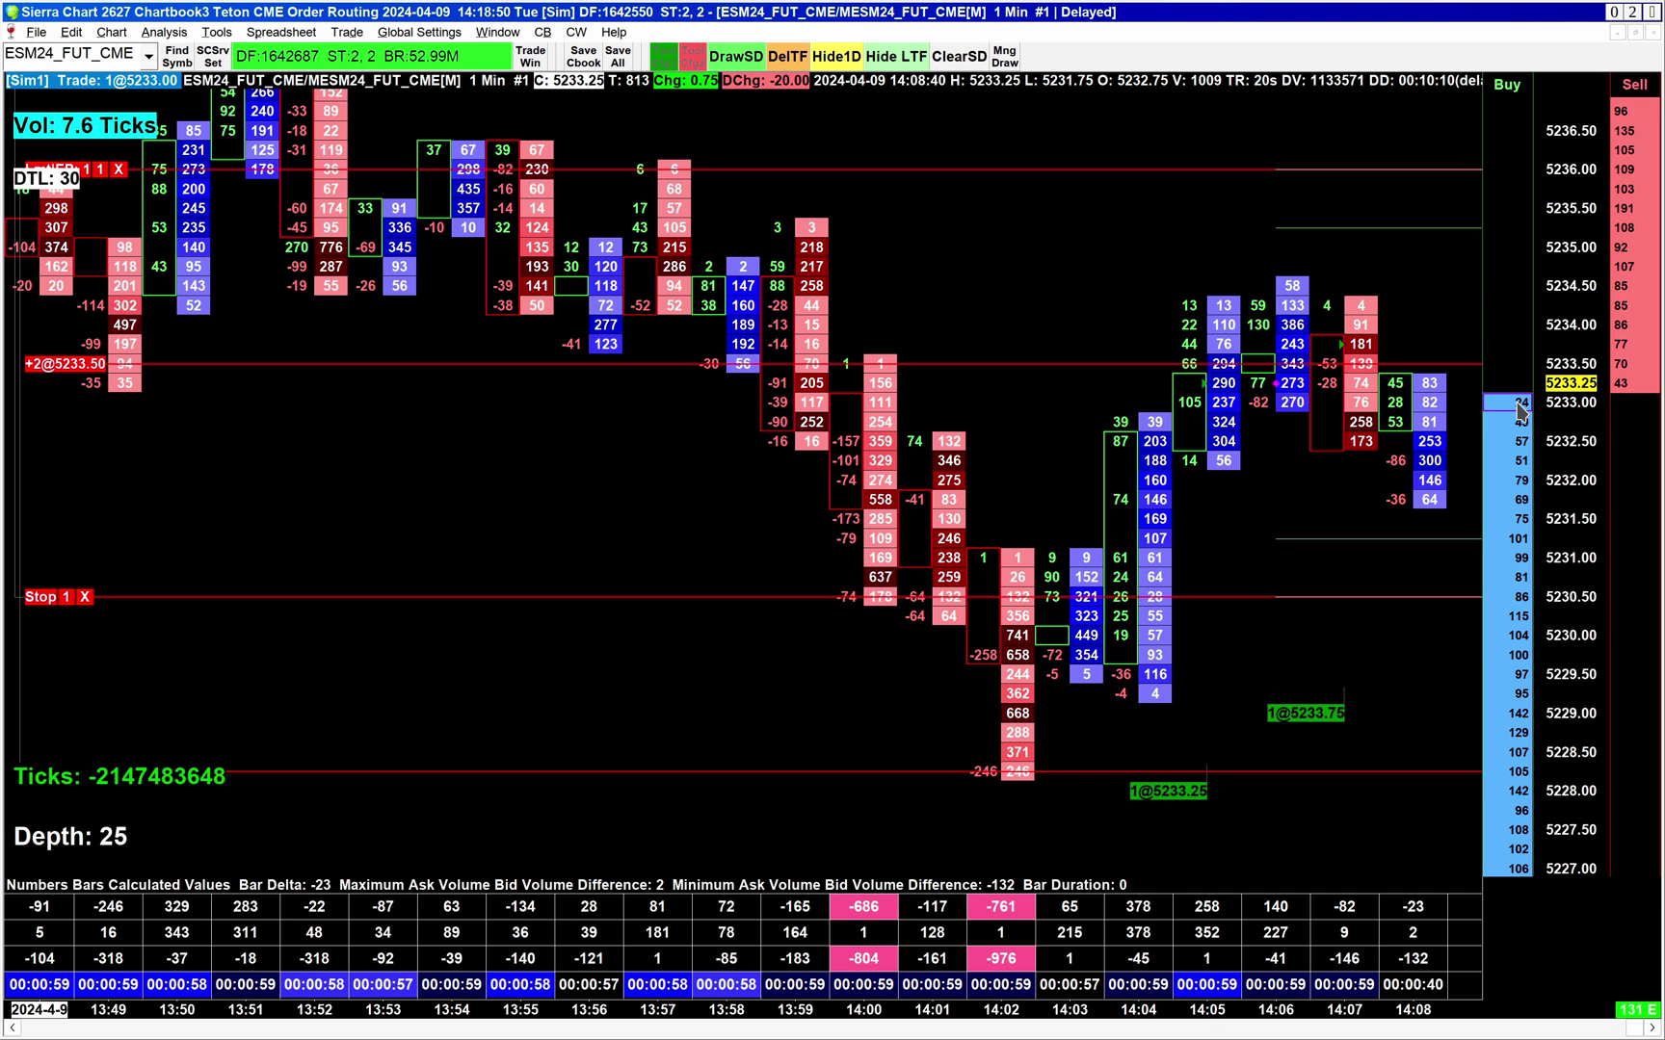
Sell one contract at 5232.75, cutting the long position to 1
click(1519, 426)
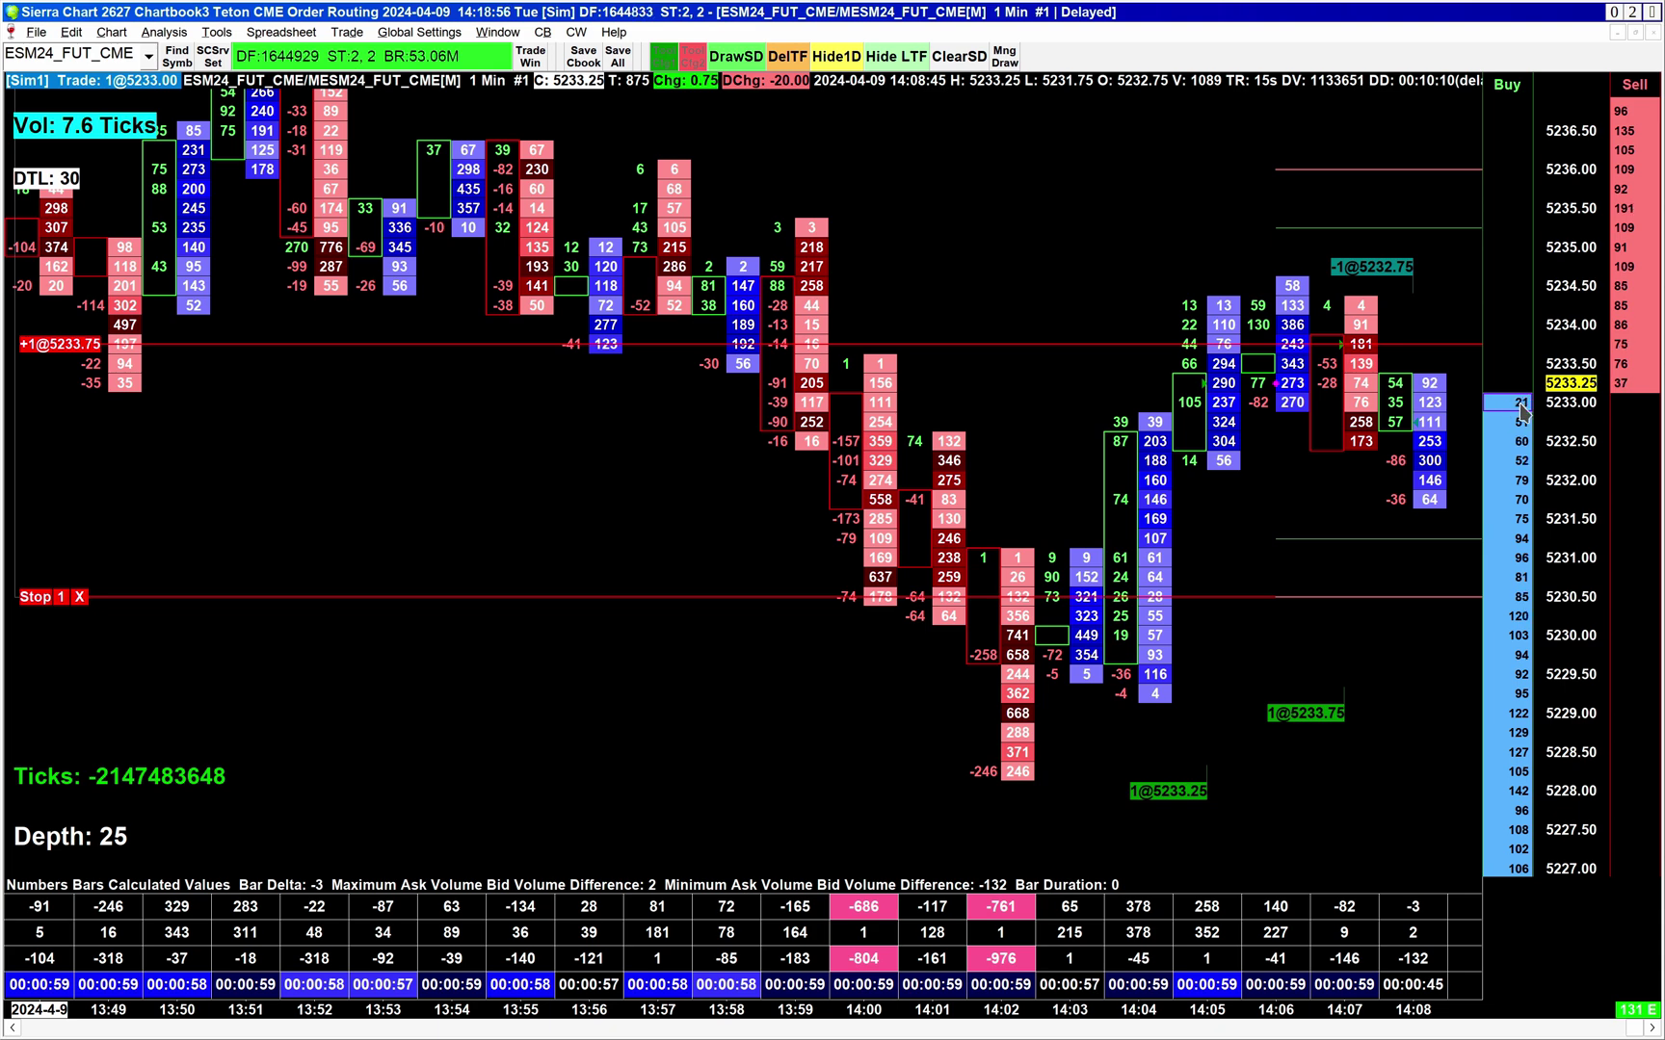
Move the stop through 5233.00, 5231.50 and 5232.75, settling back at 5231.50
scroll(330, 256, up, 2)
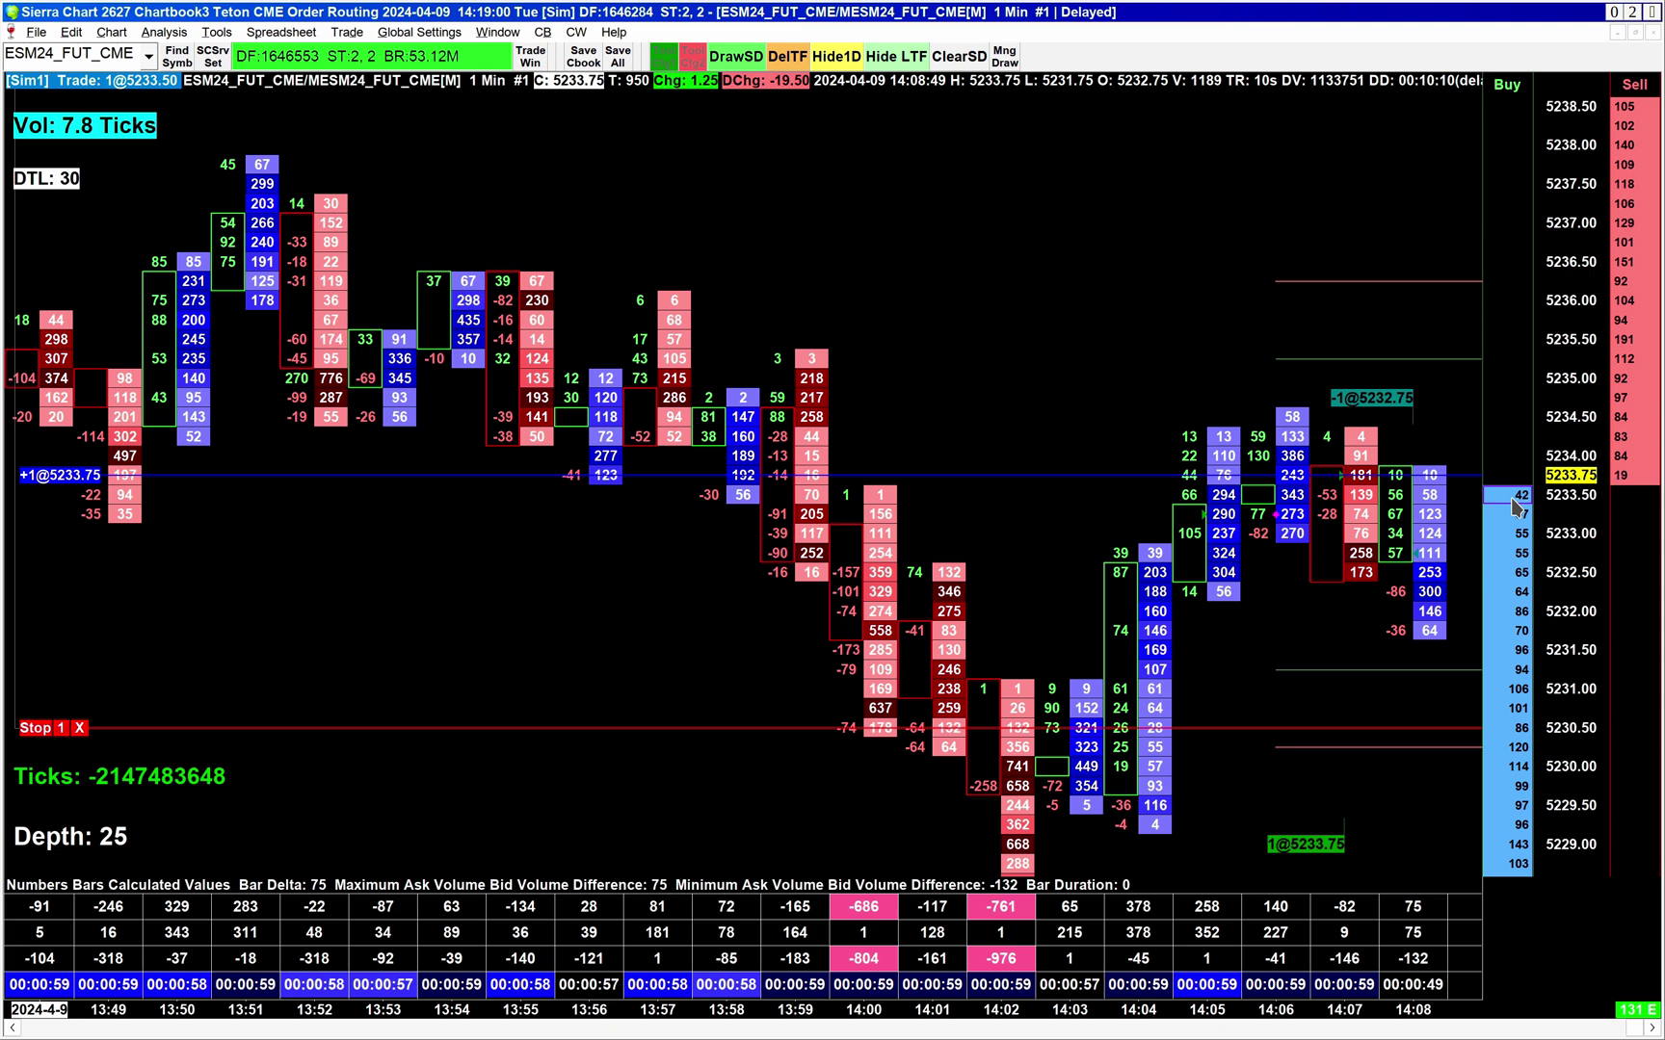
click(1454, 535)
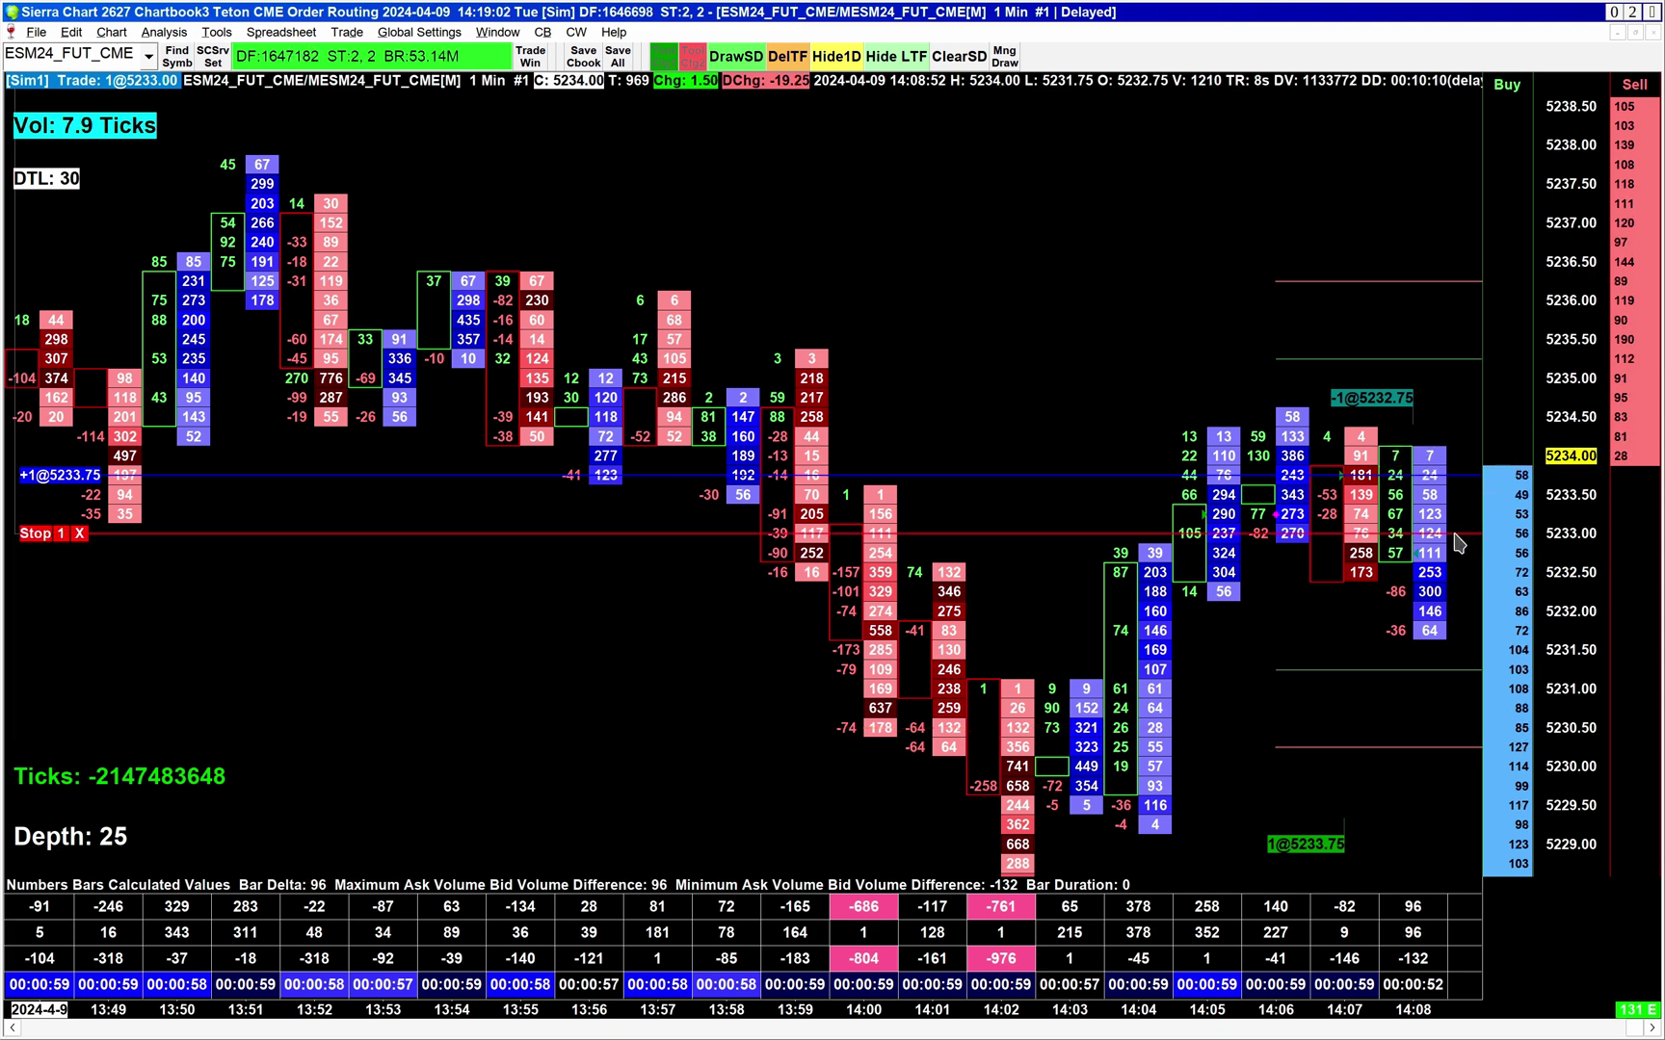
click(1423, 646)
click(1420, 549)
click(1414, 650)
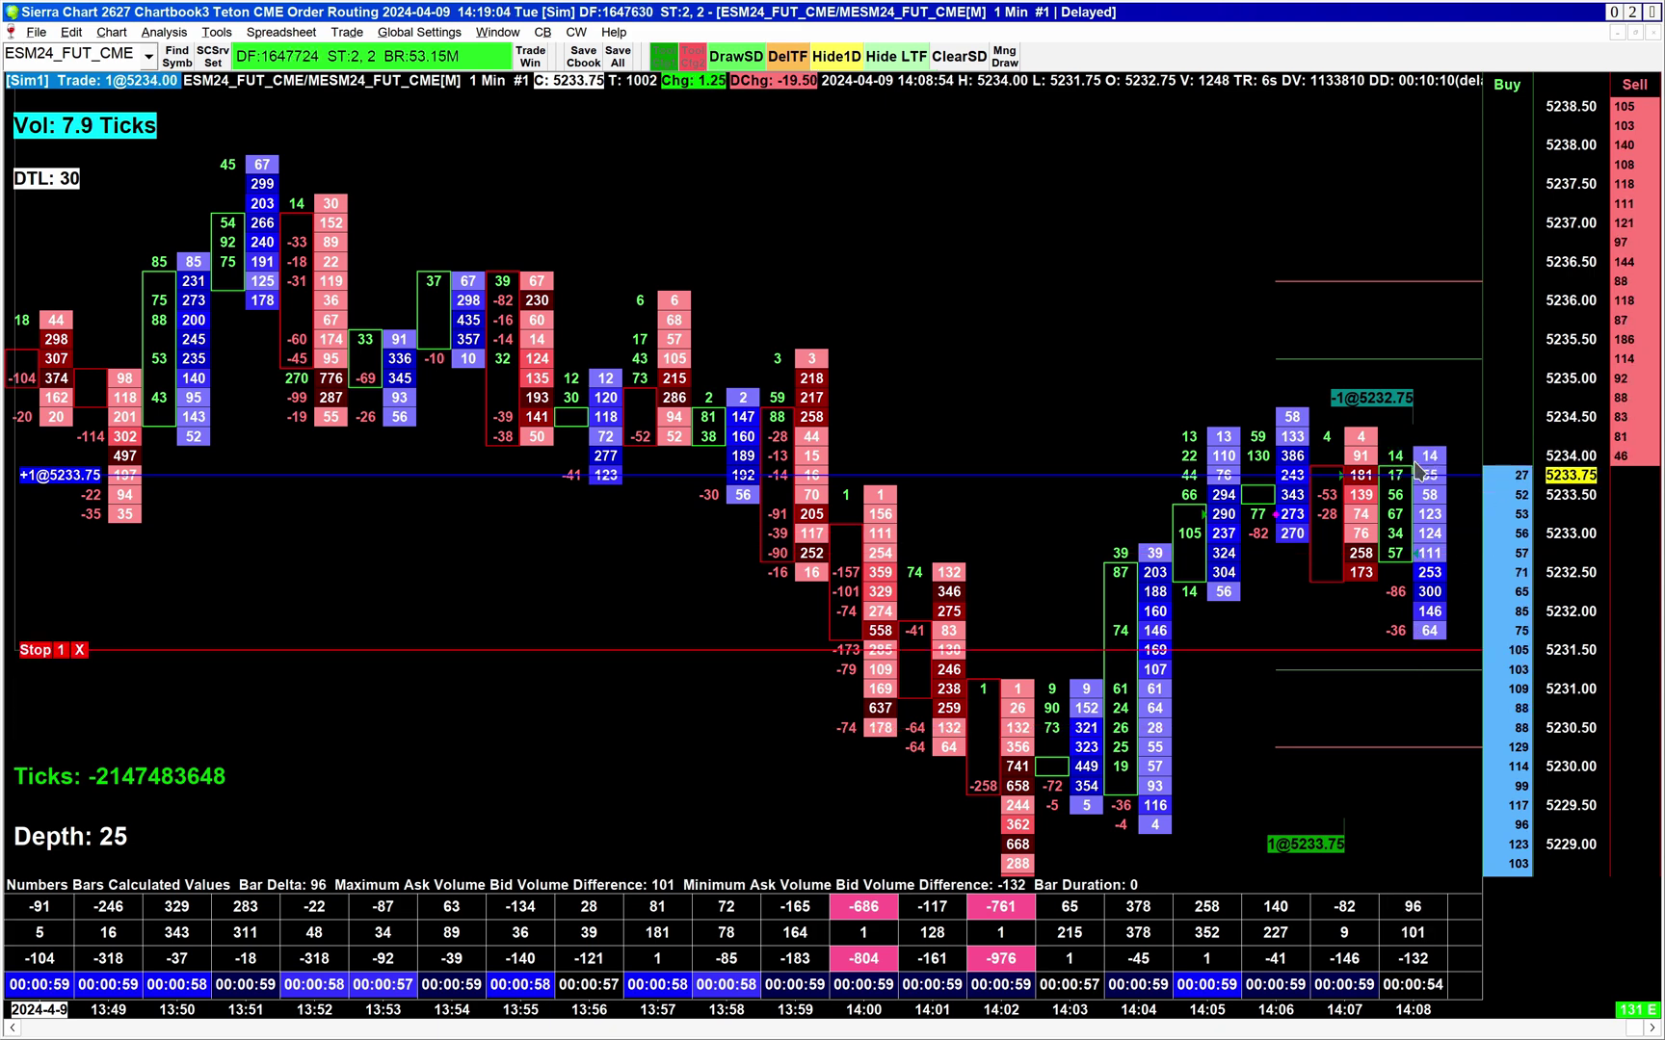
Place a 5235.75 buy limit, buy 1 with attached orders, and raise the target to 5239.25
click(1444, 320)
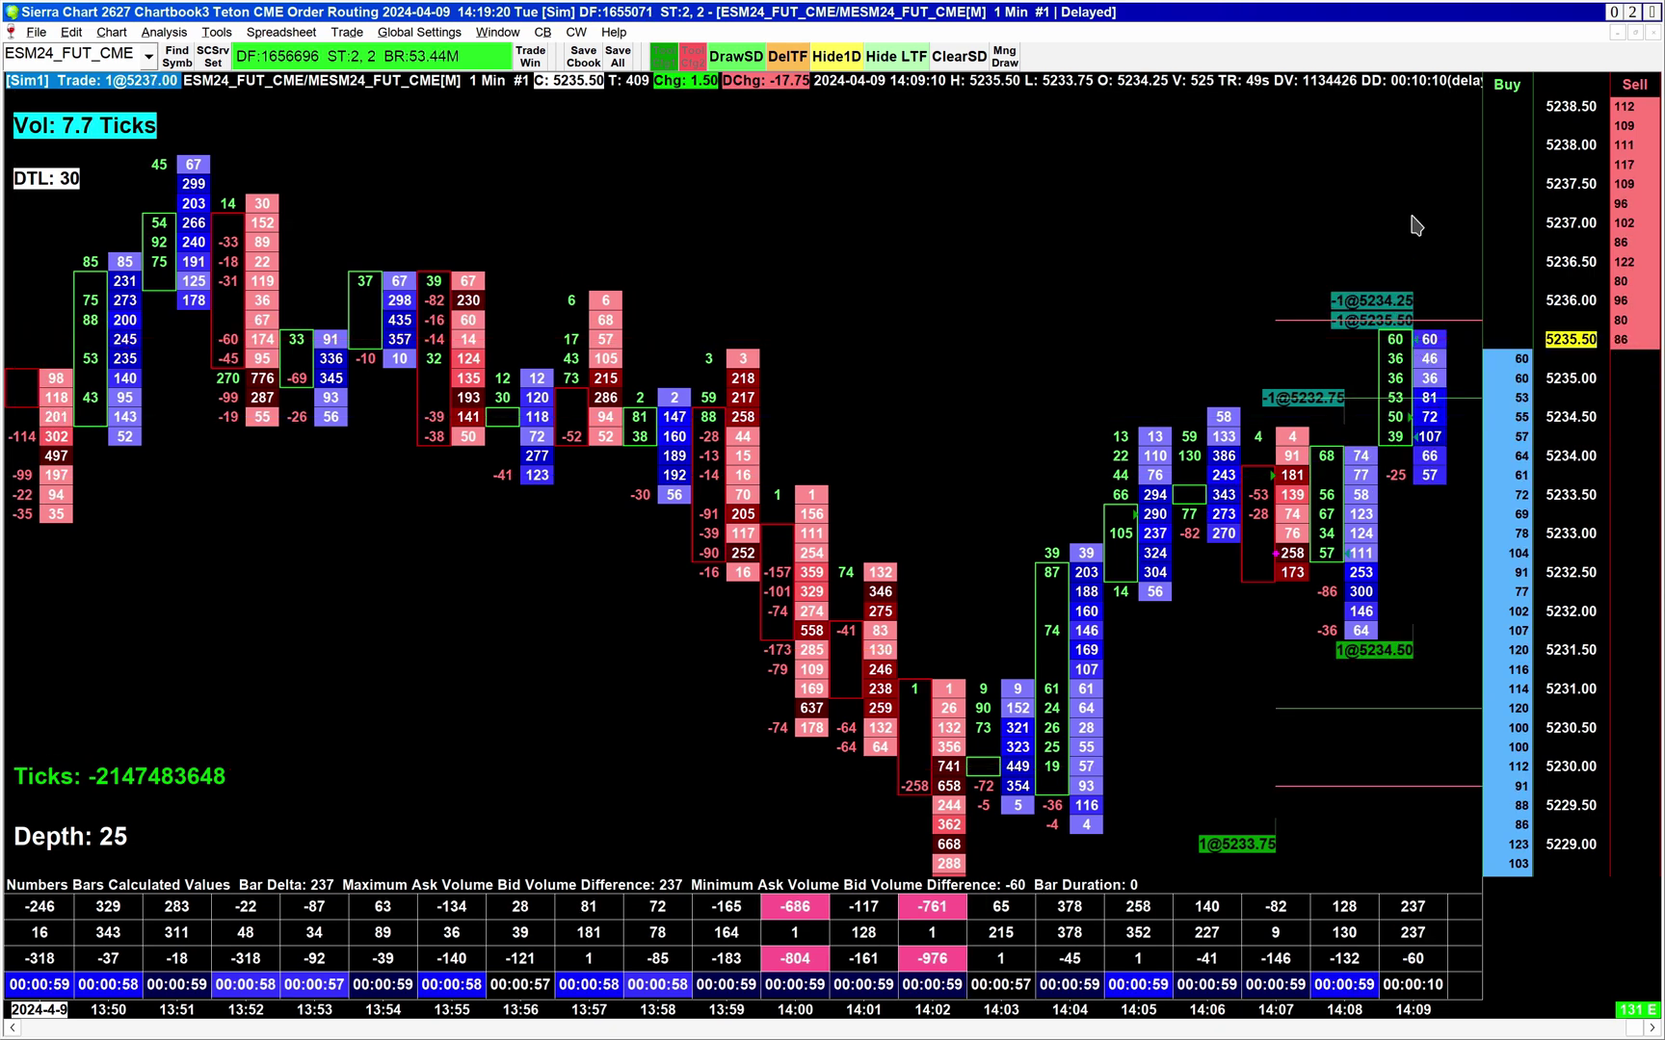
click(1525, 358)
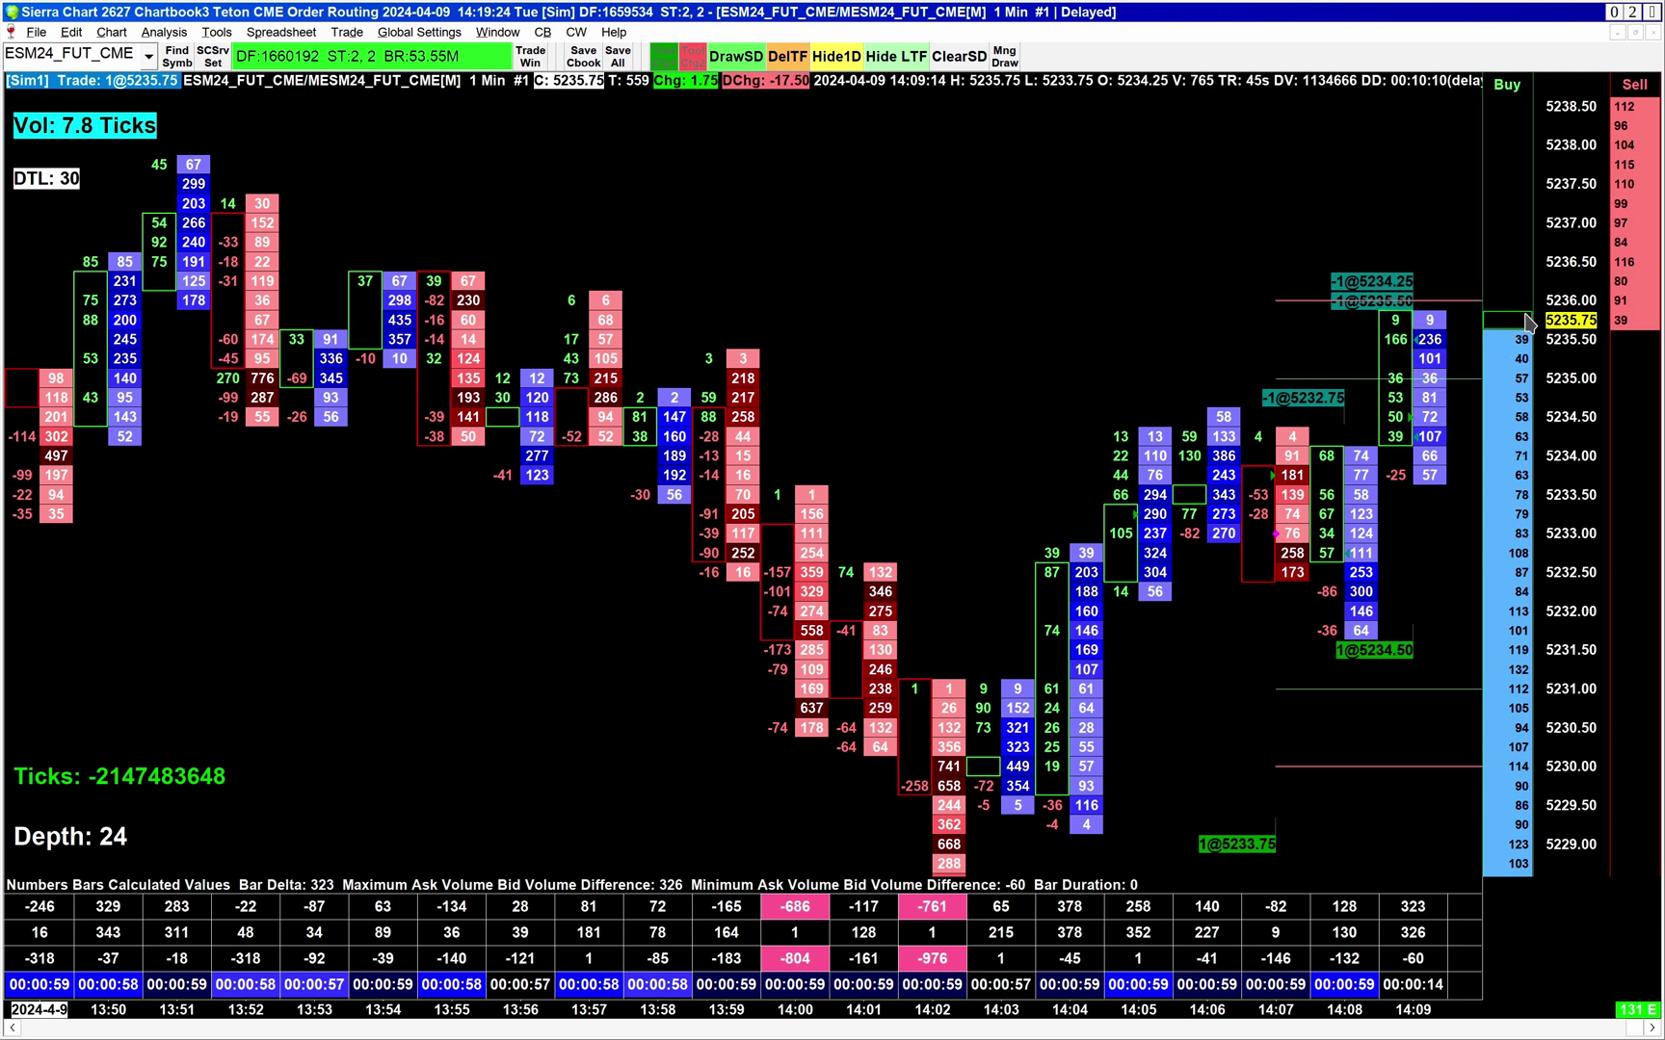
drag(1252, 475, 1358, 636)
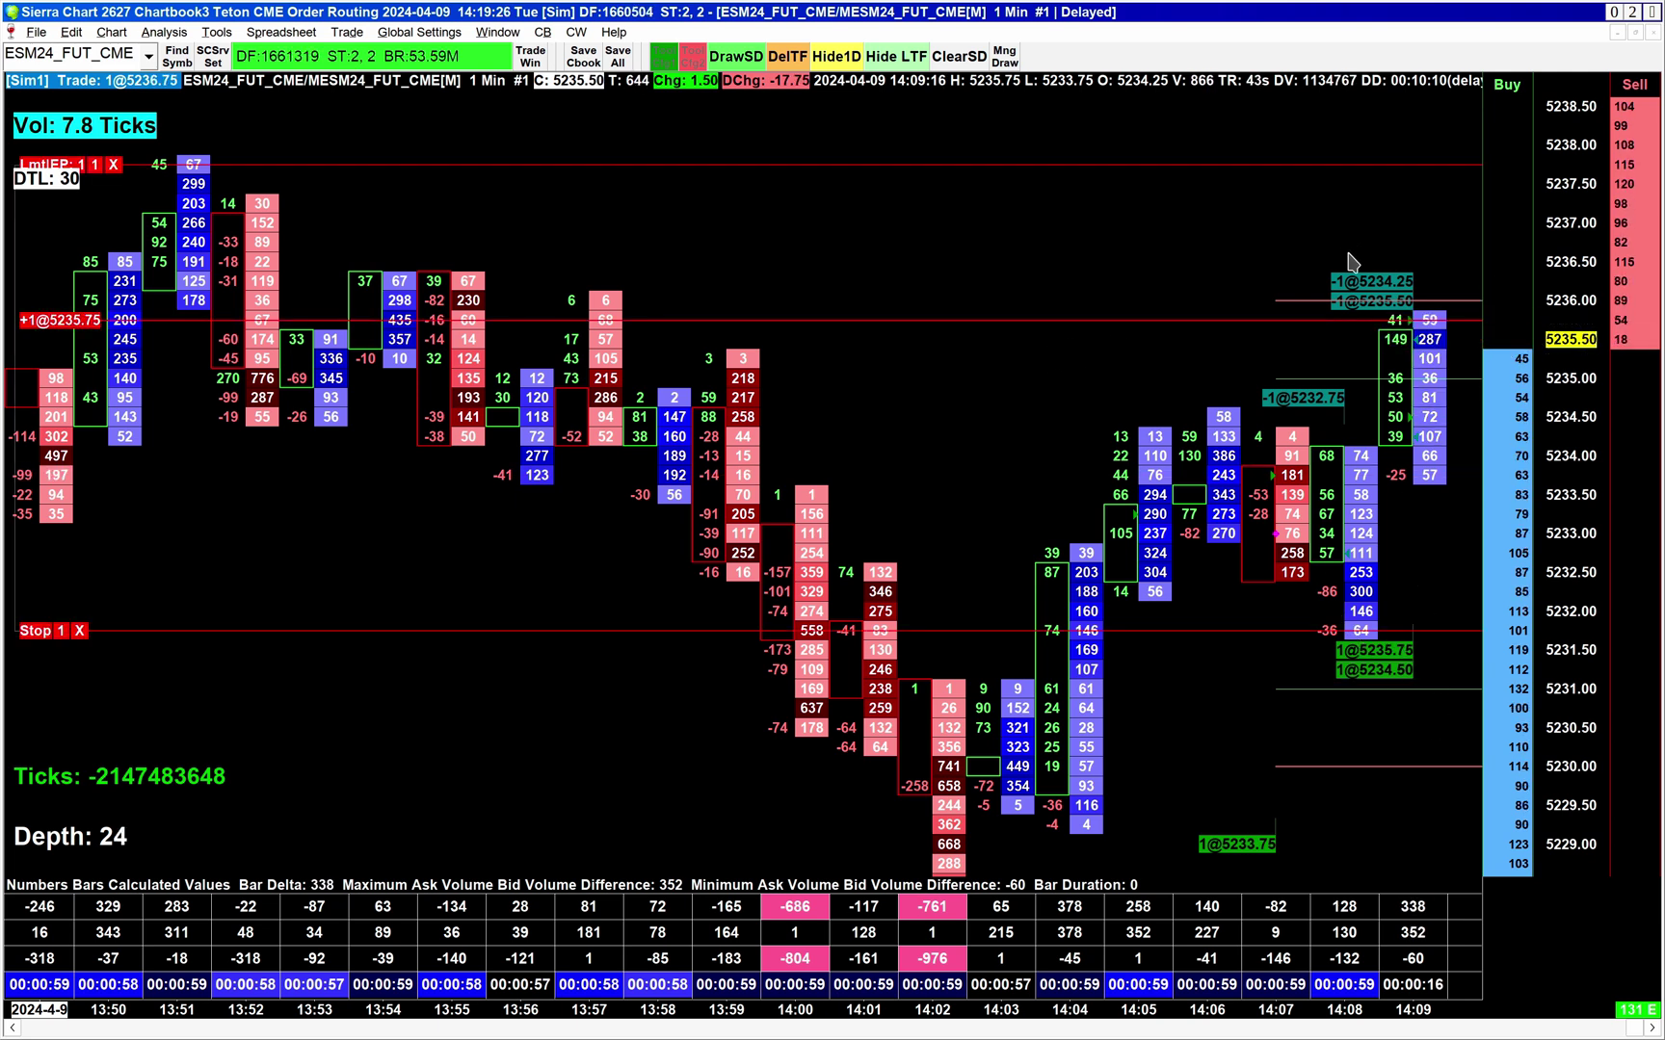
scroll(1360, 197, up, 8)
drag(1361, 314, 1360, 197)
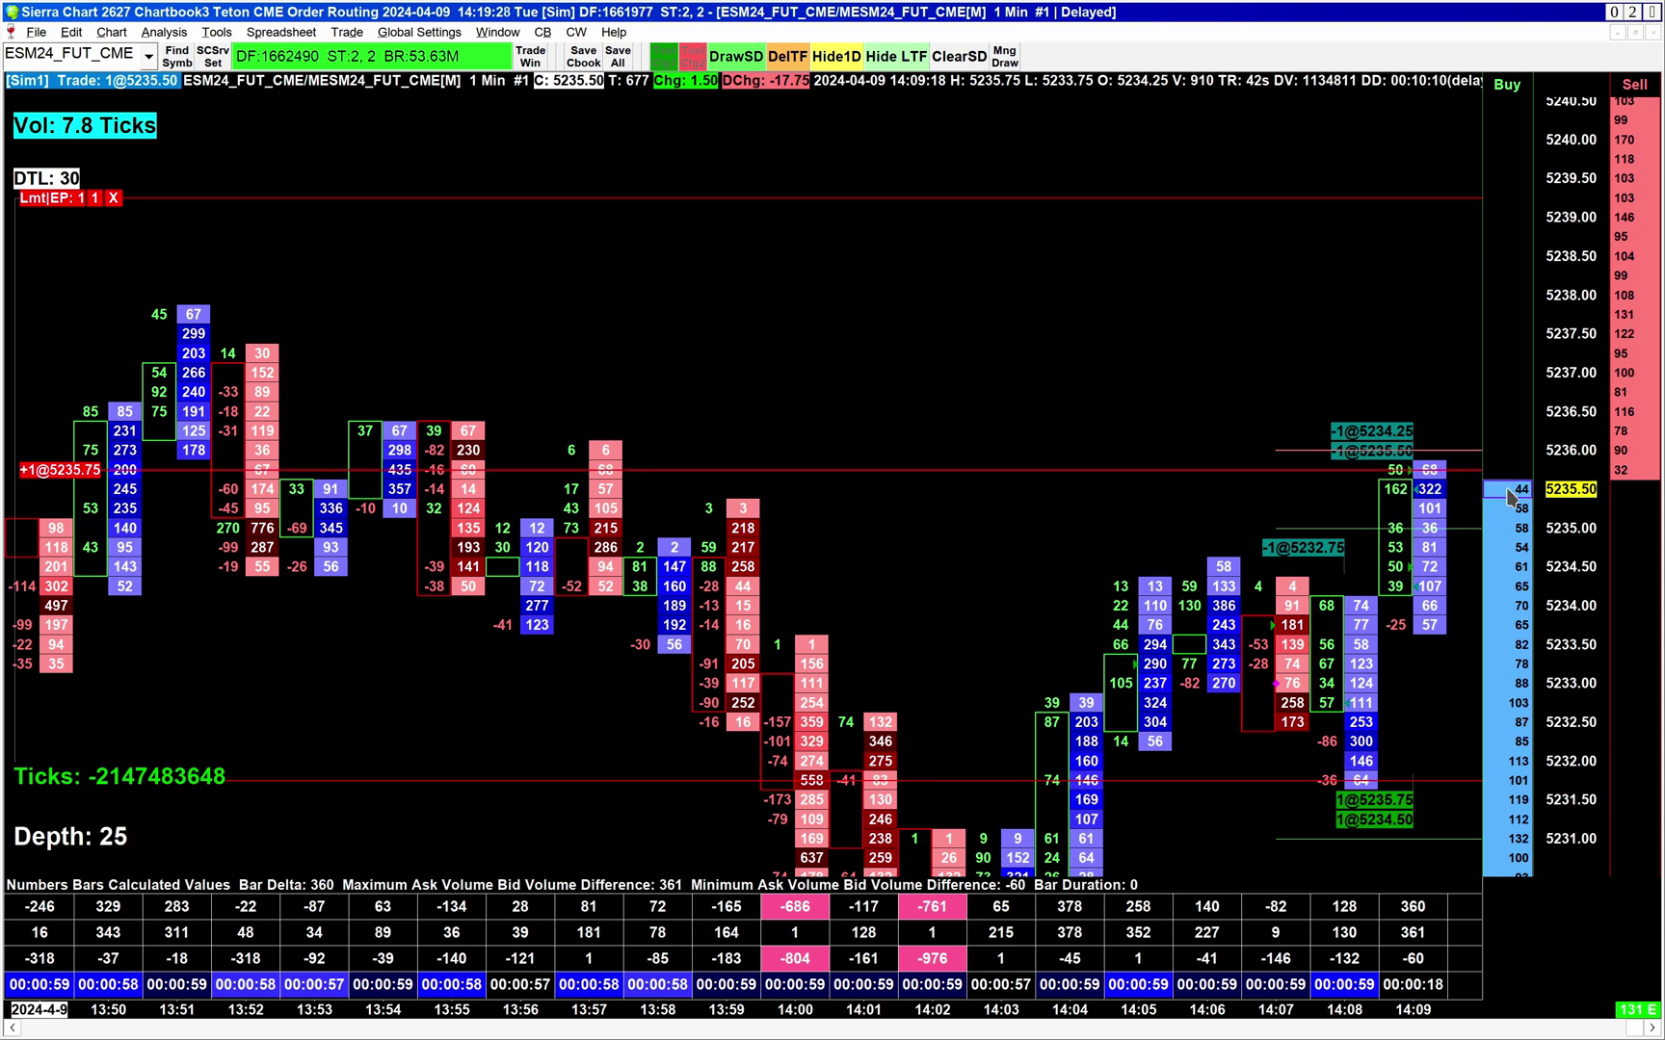
Flatten the long, then short 1 with target at 5231.50 and stop at 5240.00
key(f)
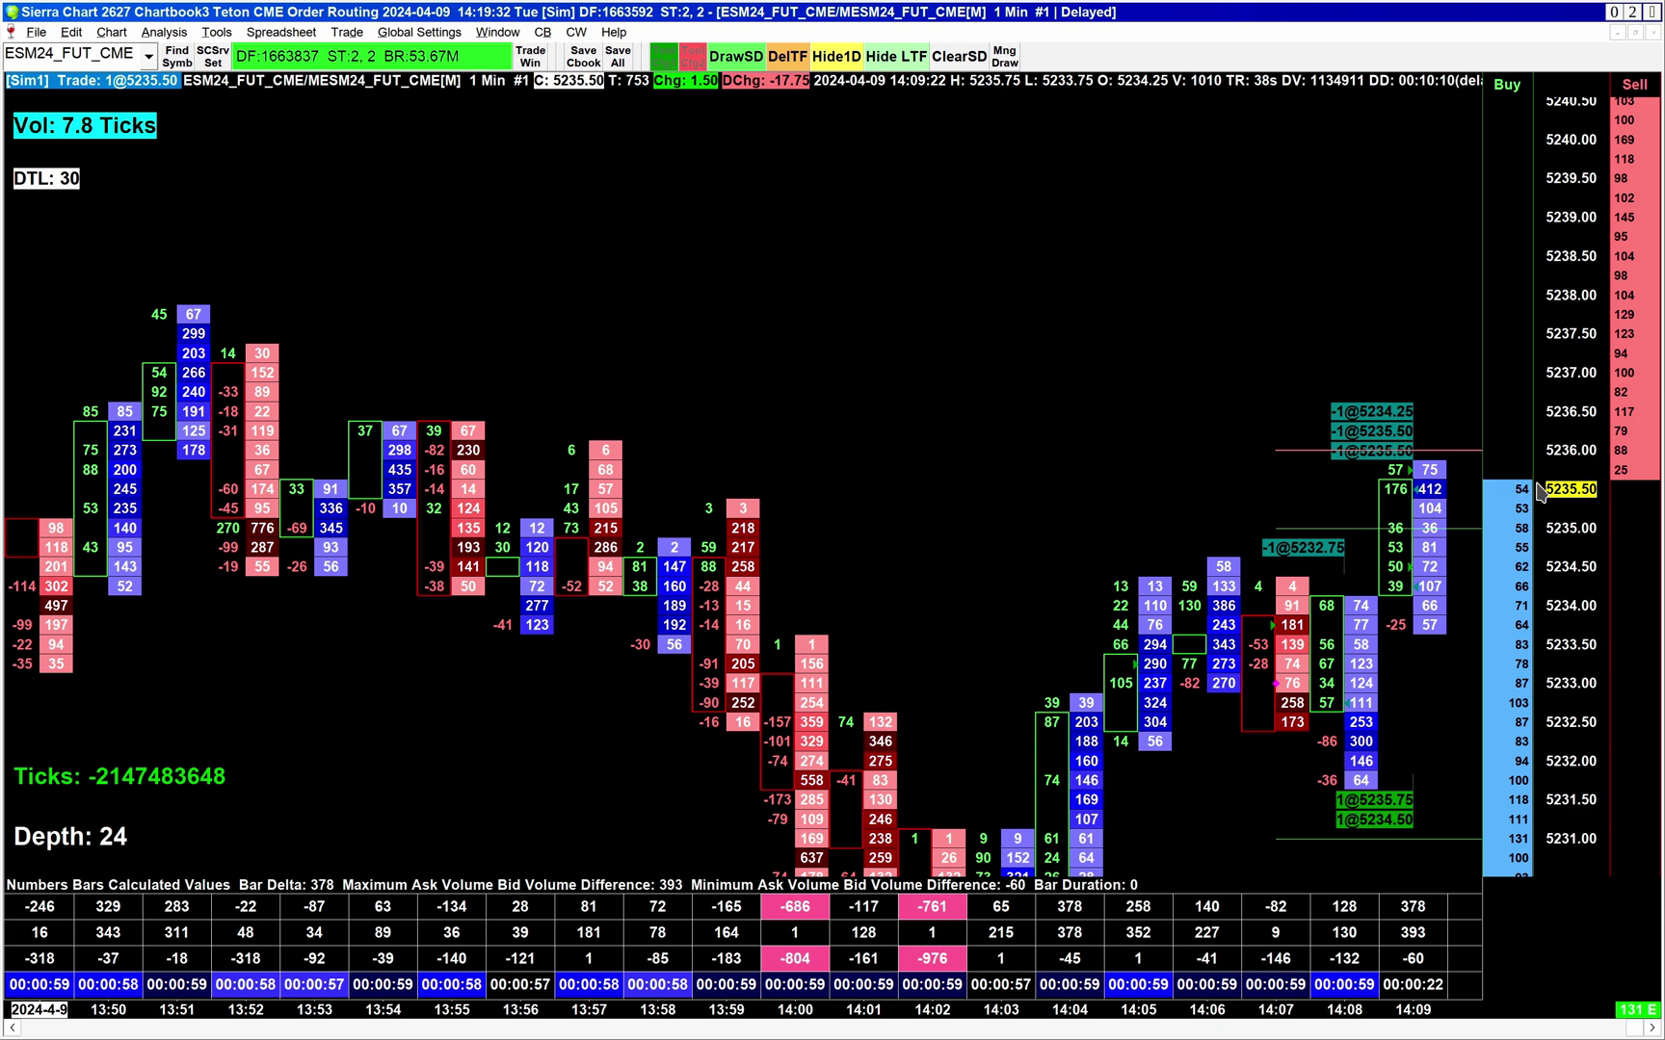
click(1642, 472)
drag(976, 676, 1318, 713)
drag(1348, 241, 1349, 142)
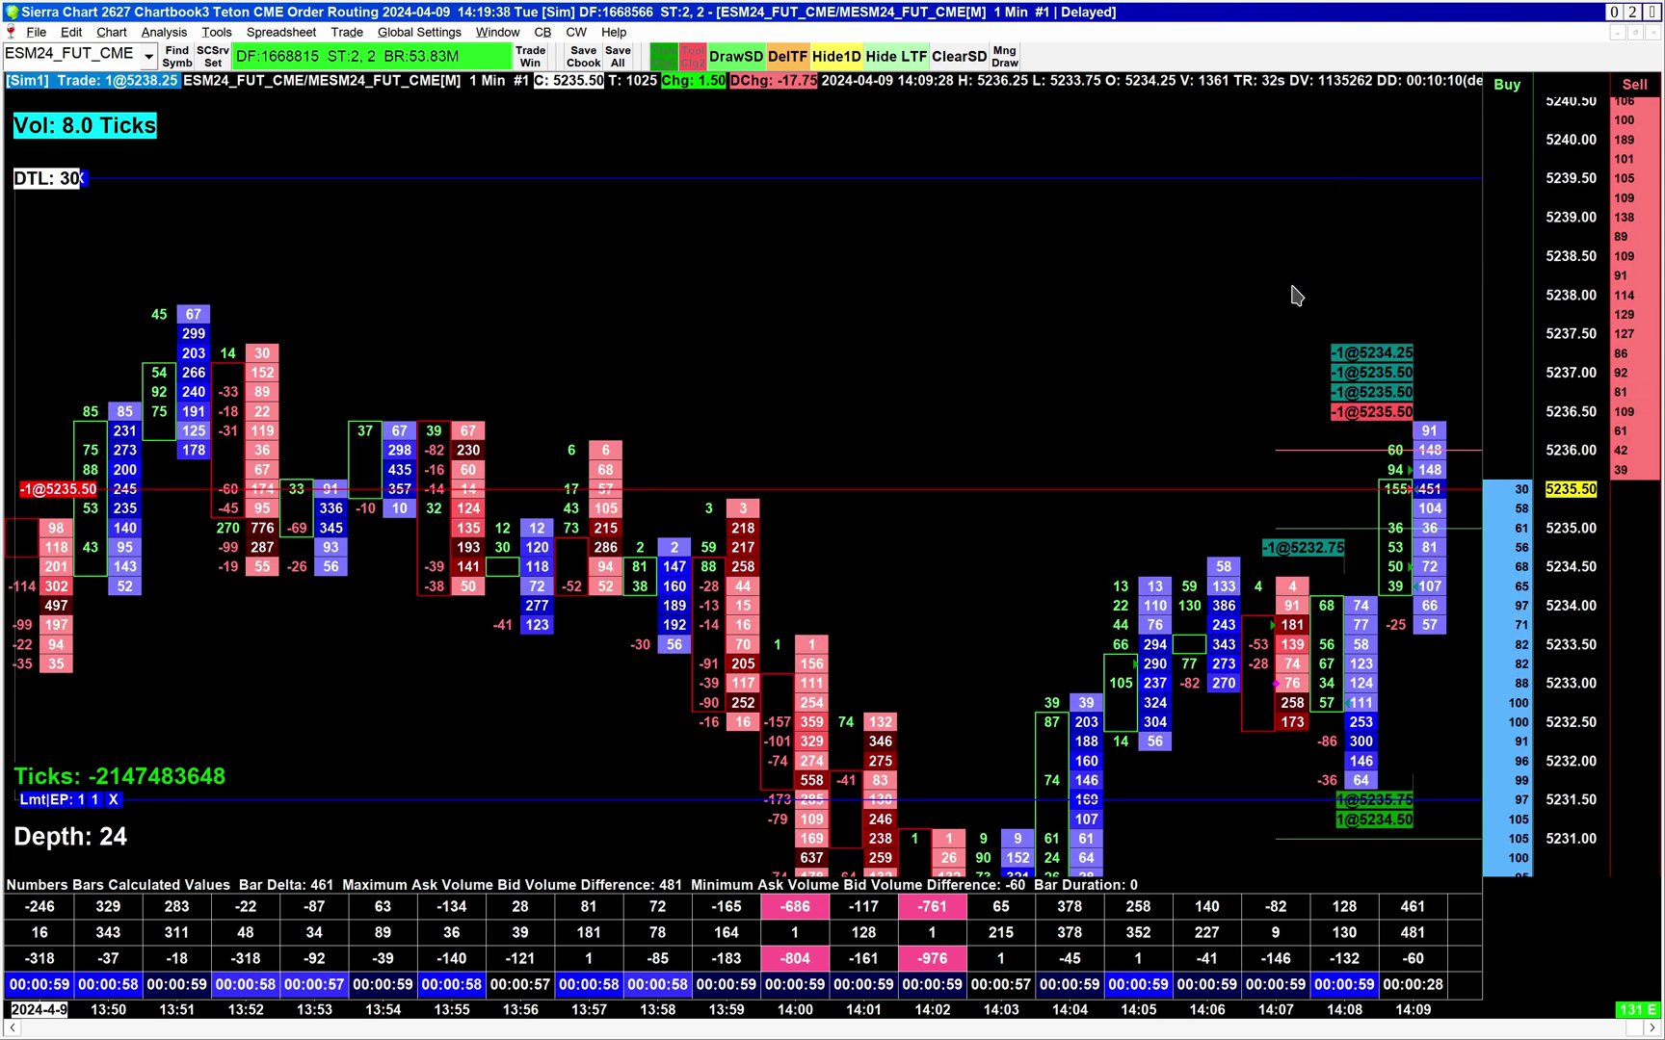
Place two sell limit orders above the market, then cancel all working orders
click(1624, 218)
click(1623, 238)
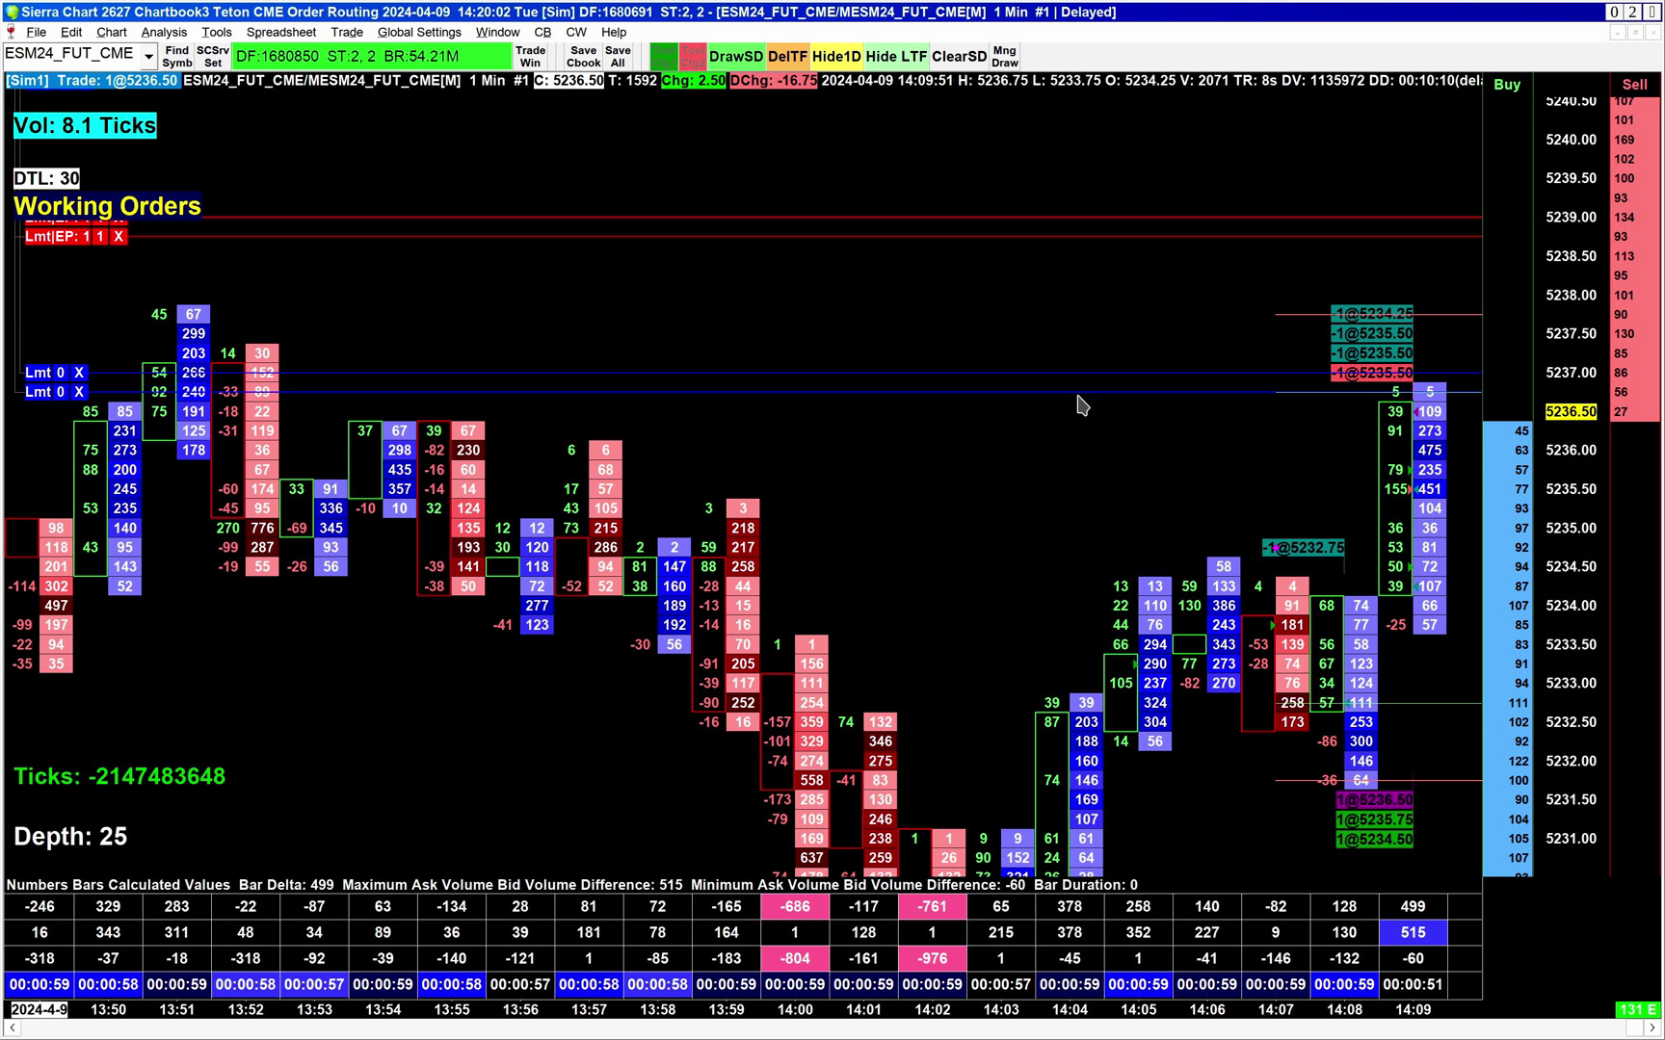
click(121, 312)
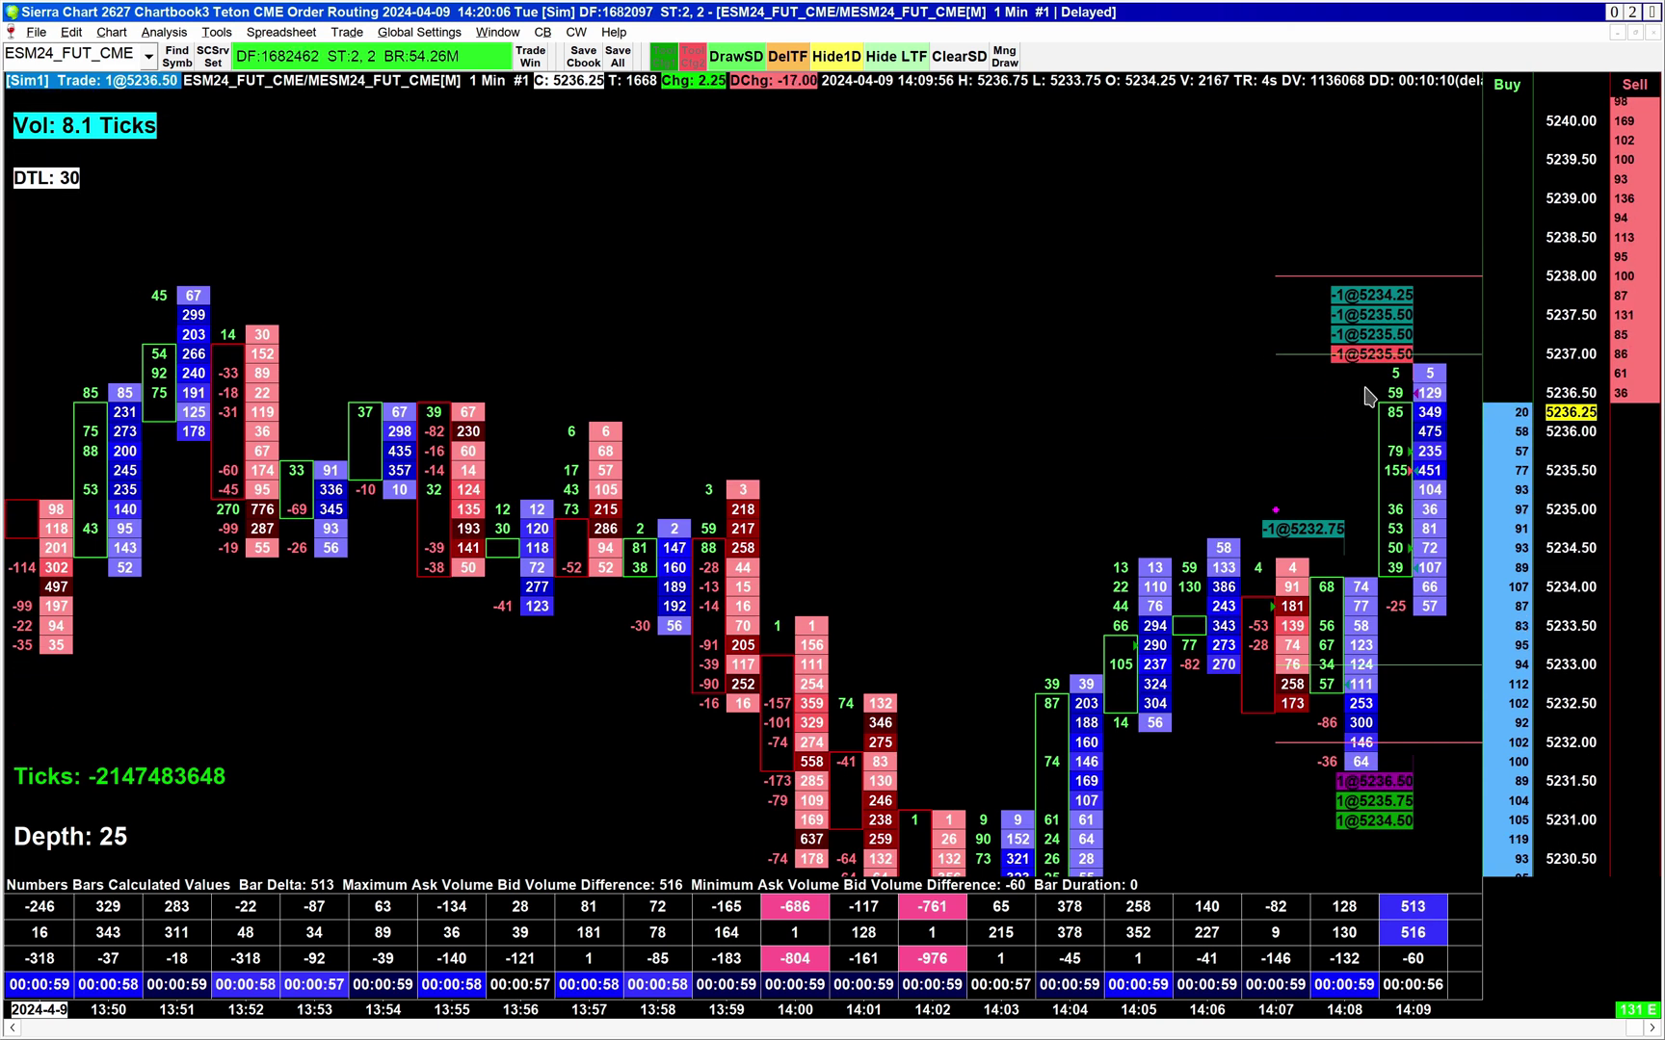
mouse_move(572, 1025)
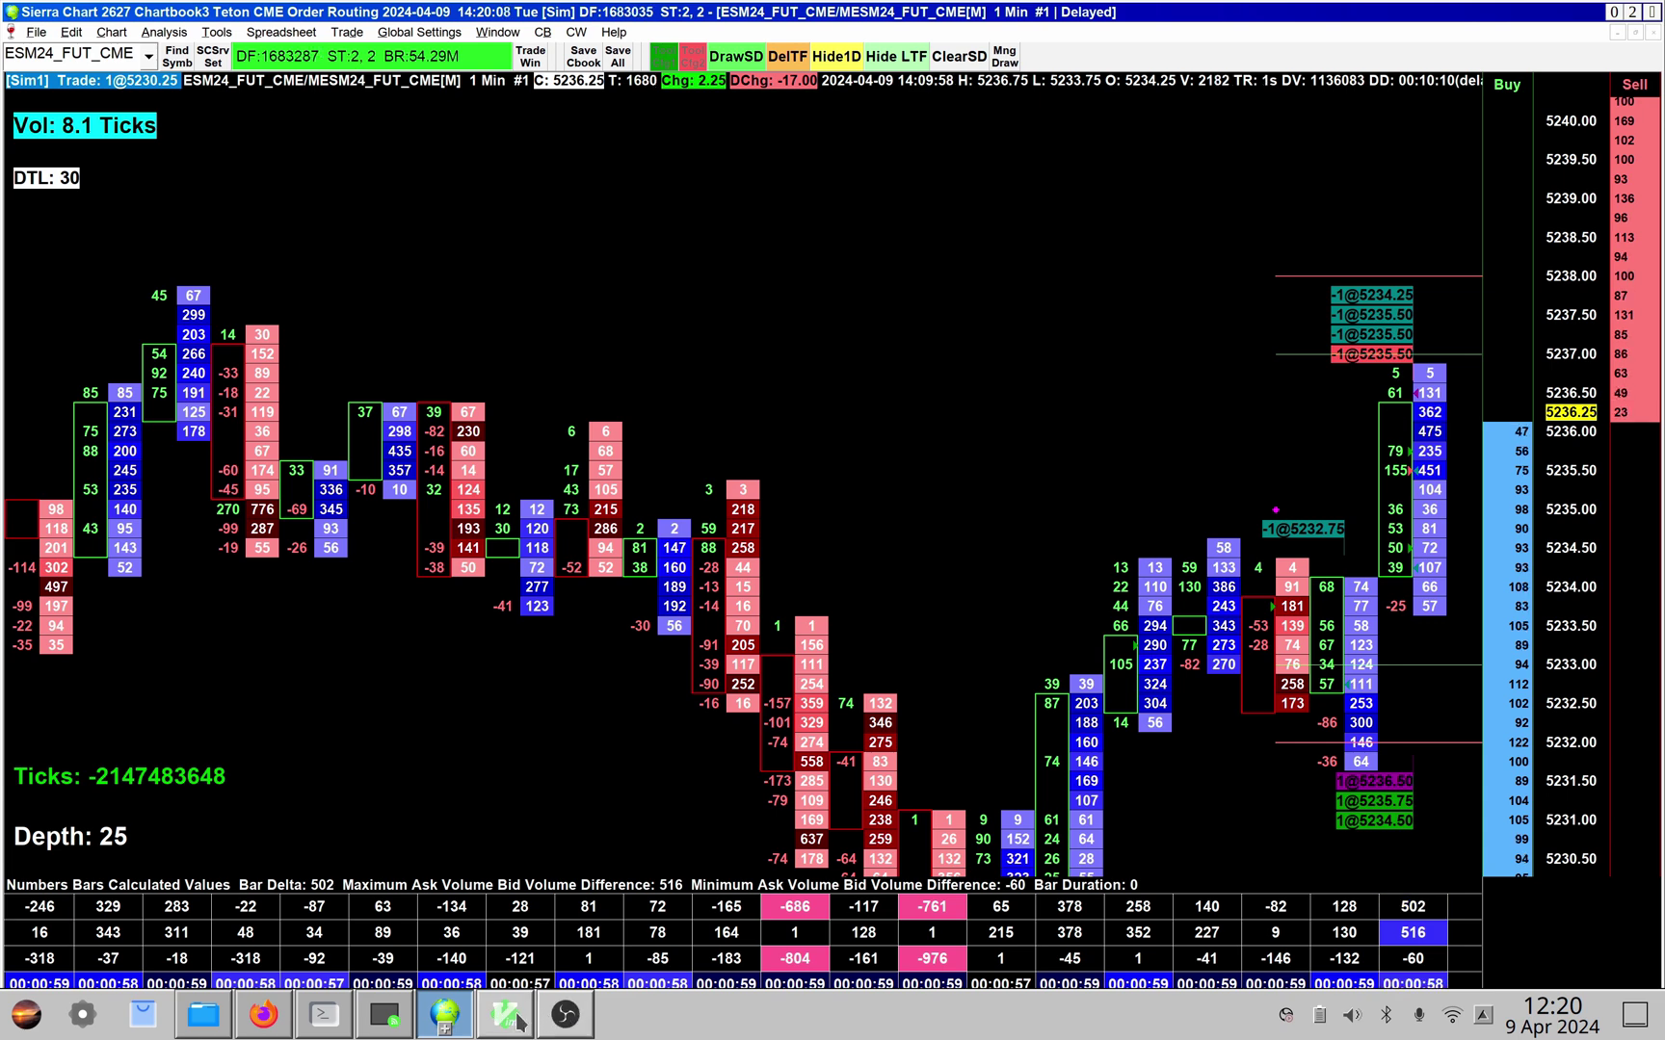
click(505, 1016)
drag(129, 456, 923, 459)
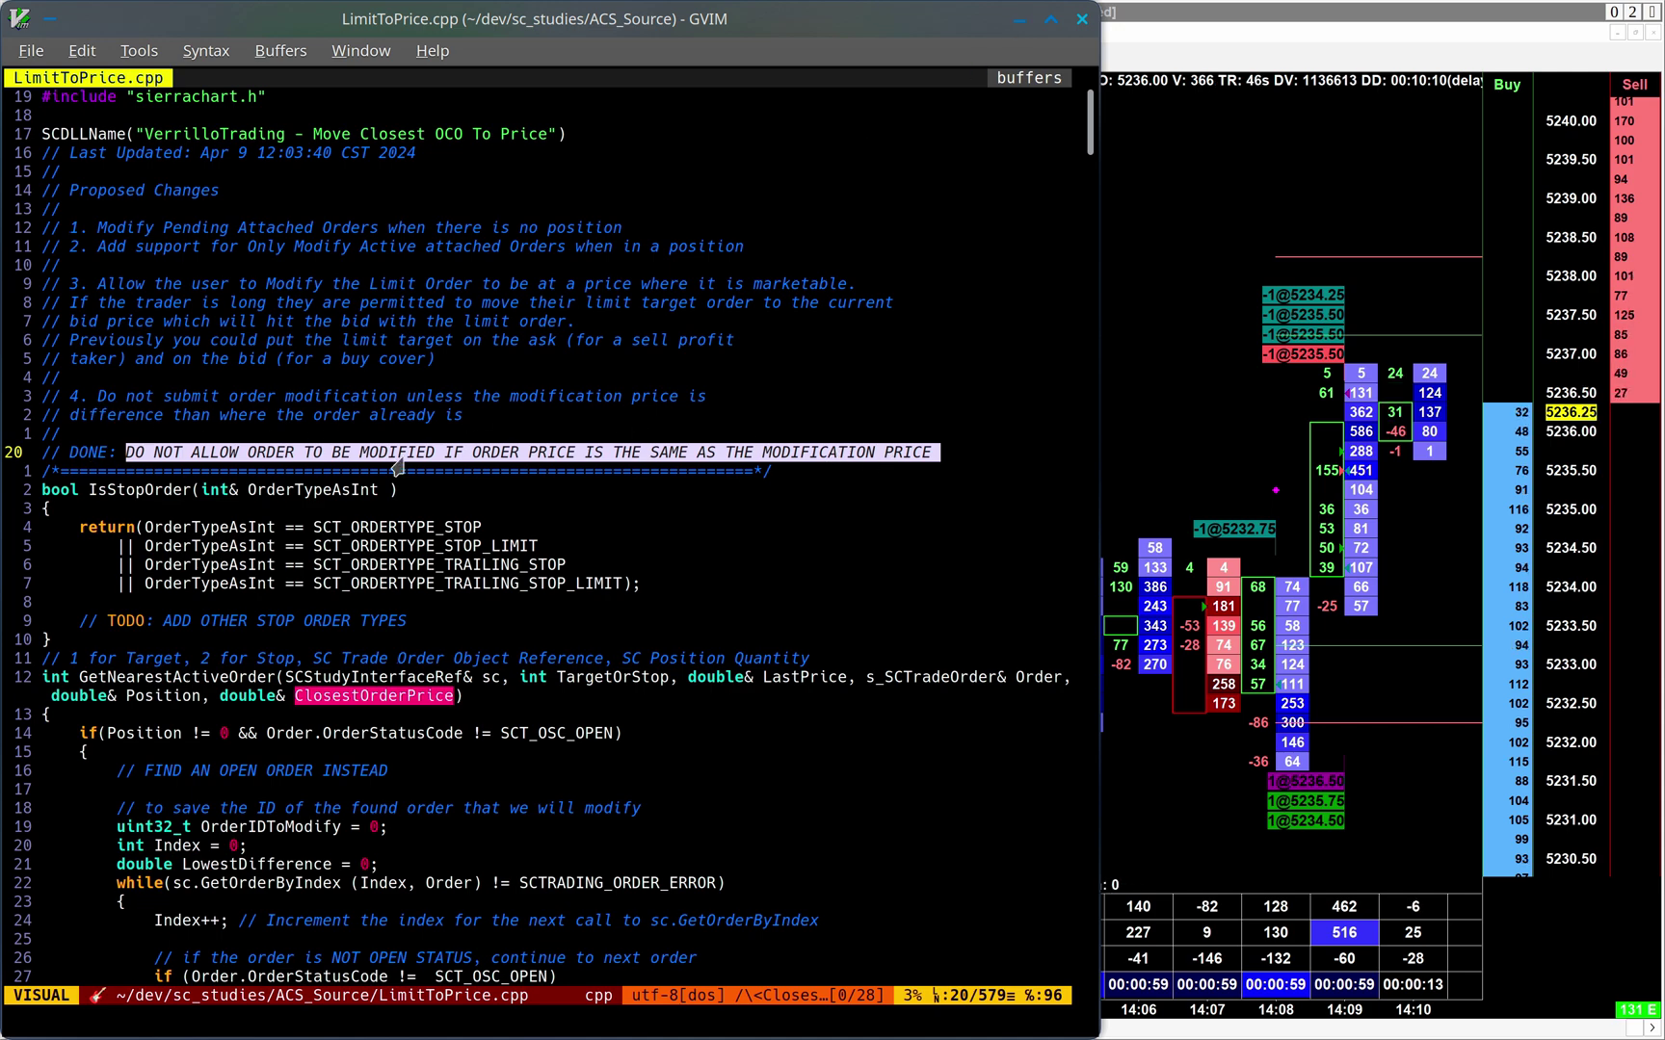
click(1019, 20)
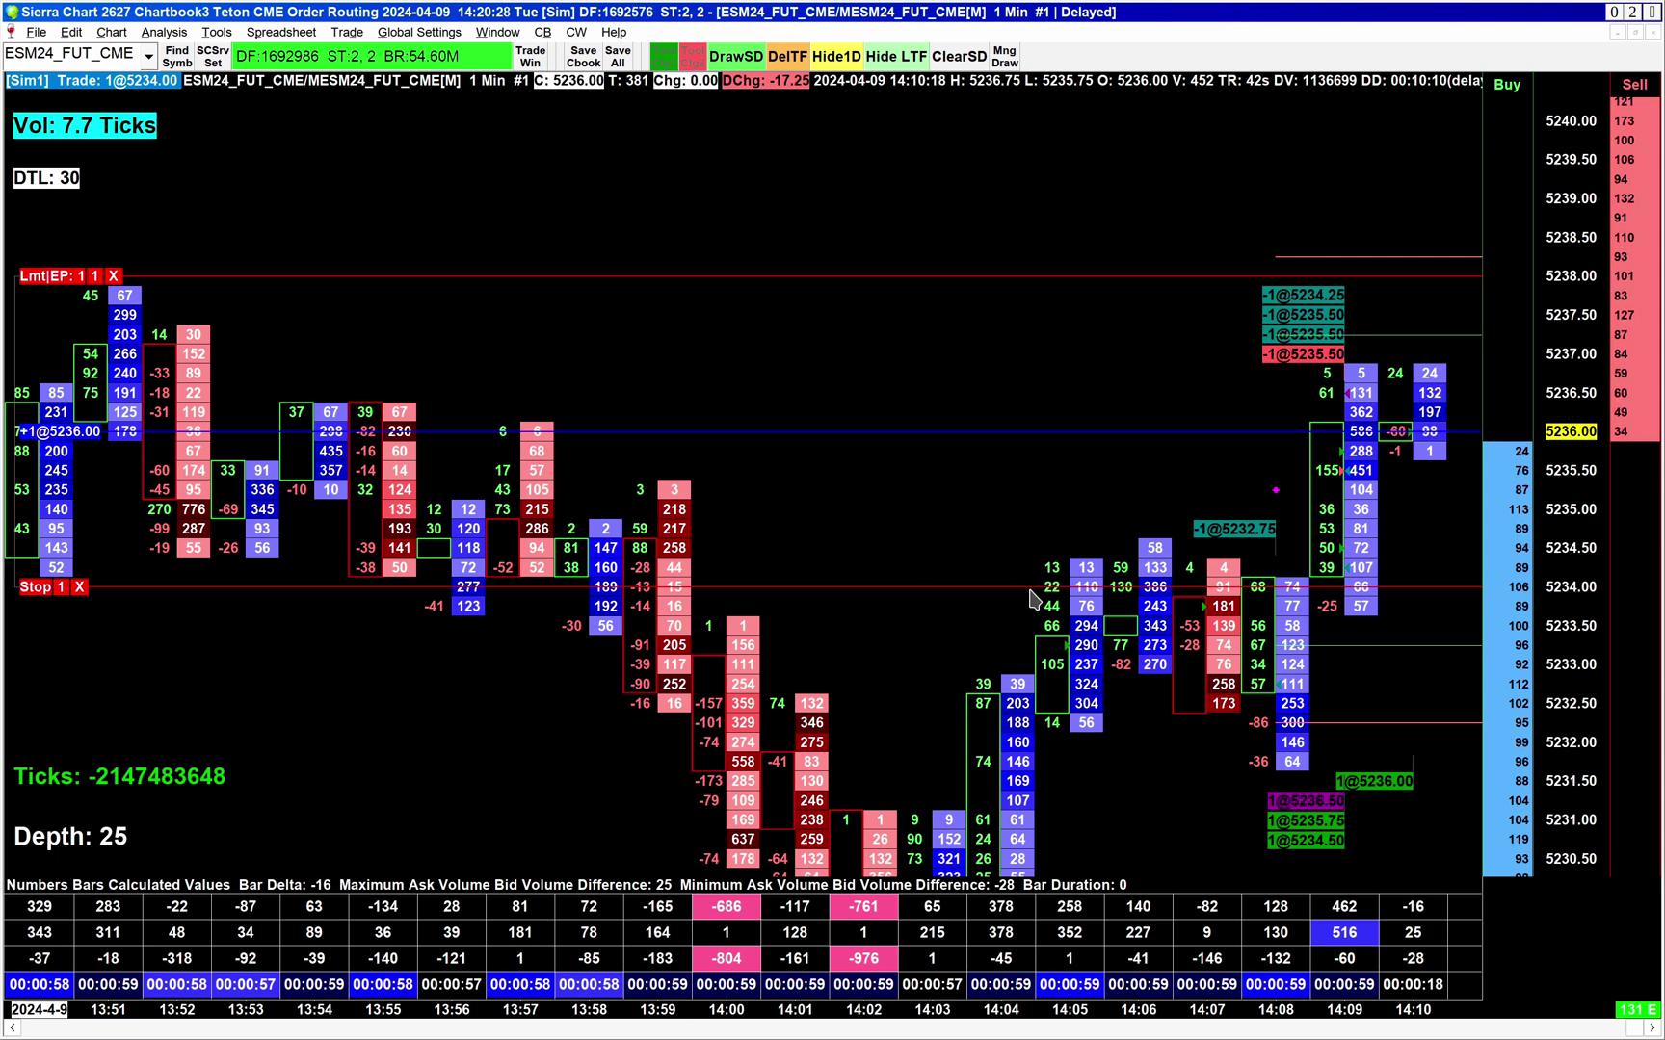
Move the limit target through 5240.25 and 5237.75, ending at 5239.50
drag(1310, 331, 1269, 158)
scroll(1272, 309, down, 1)
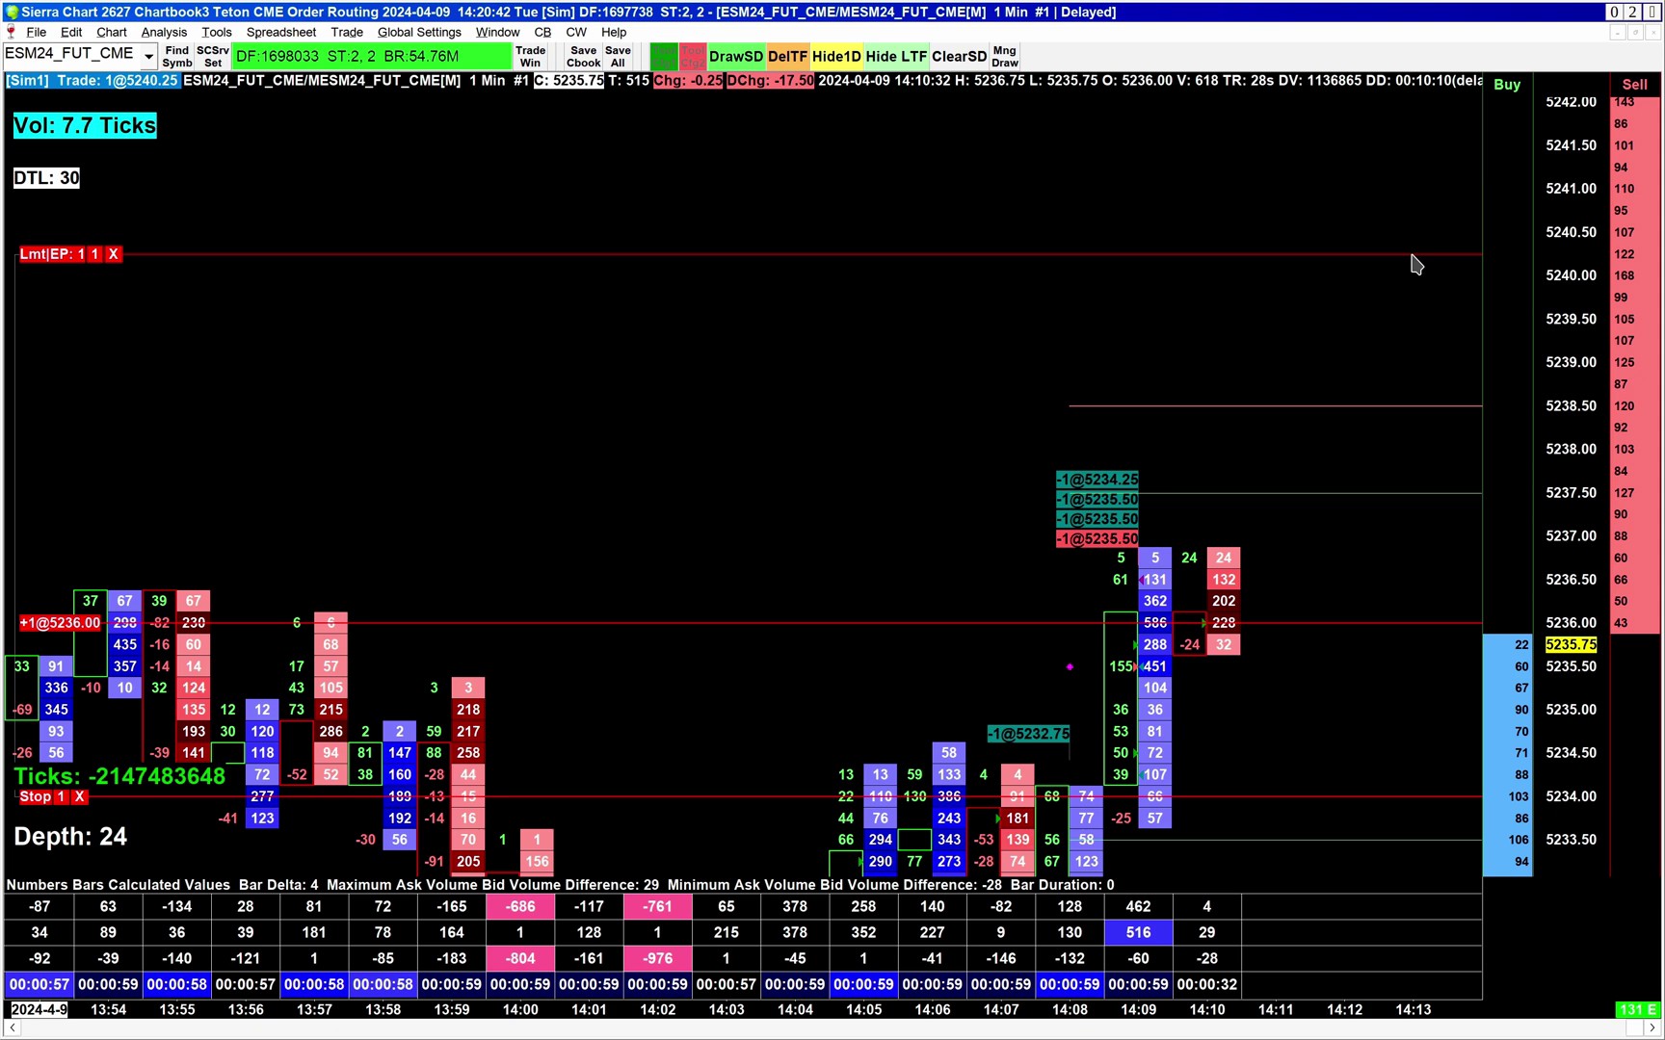
drag(1405, 269, 1383, 461)
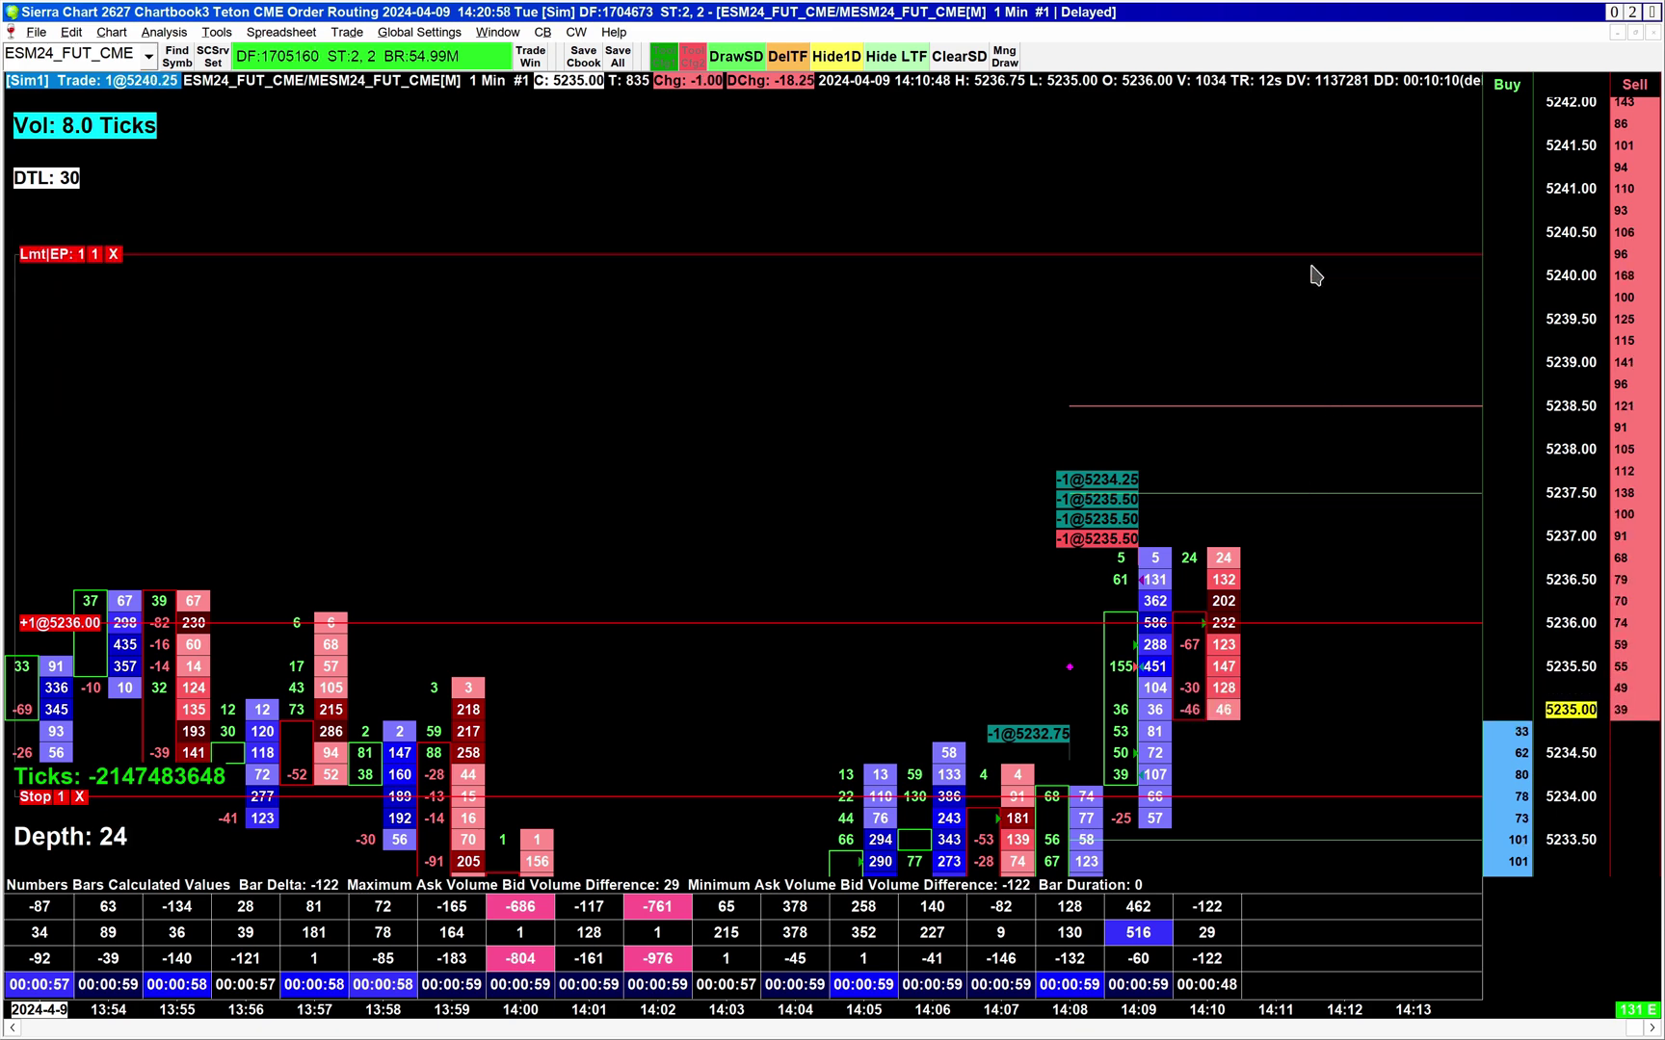
mouse_move(1301, 532)
mouse_down()
mouse_move(1342, 206)
mouse_move(1319, 505)
mouse_move(1450, 279)
mouse_move(1343, 226)
mouse_move(1328, 520)
mouse_move(1361, 238)
mouse_move(1315, 536)
mouse_up()
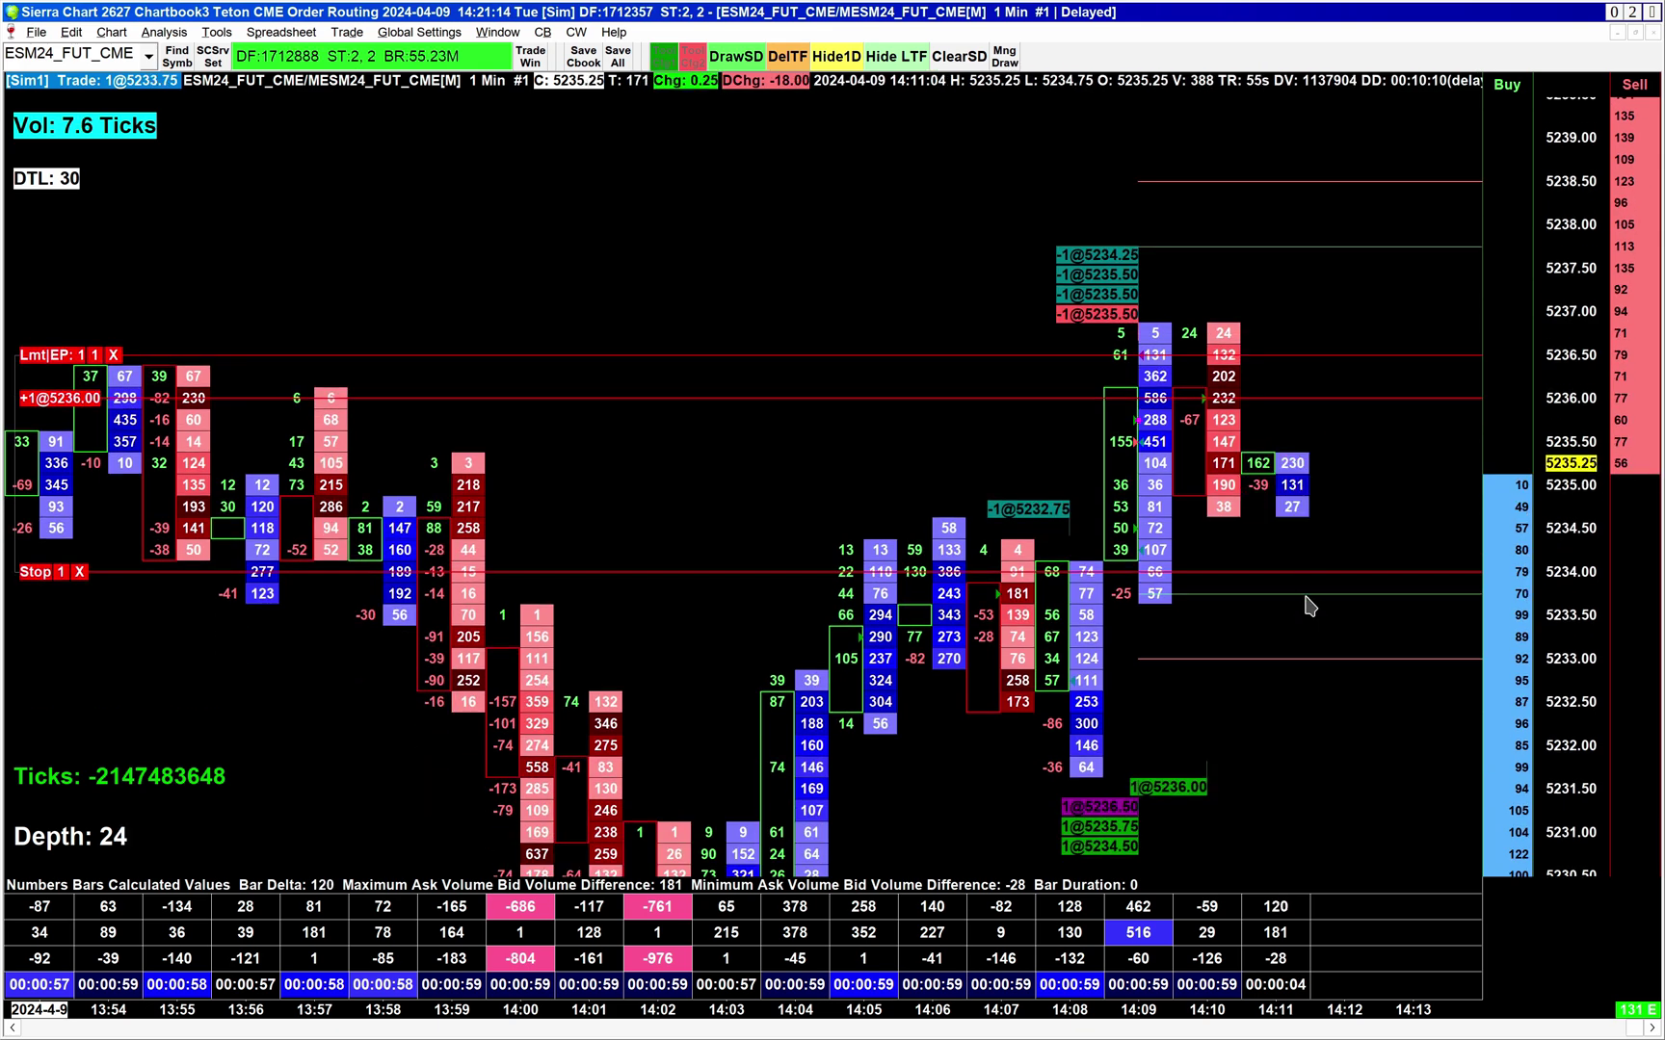
Lower the stop to 5231.75, then flatten the position with a sell at 5235.25
drag(1303, 680, 1337, 714)
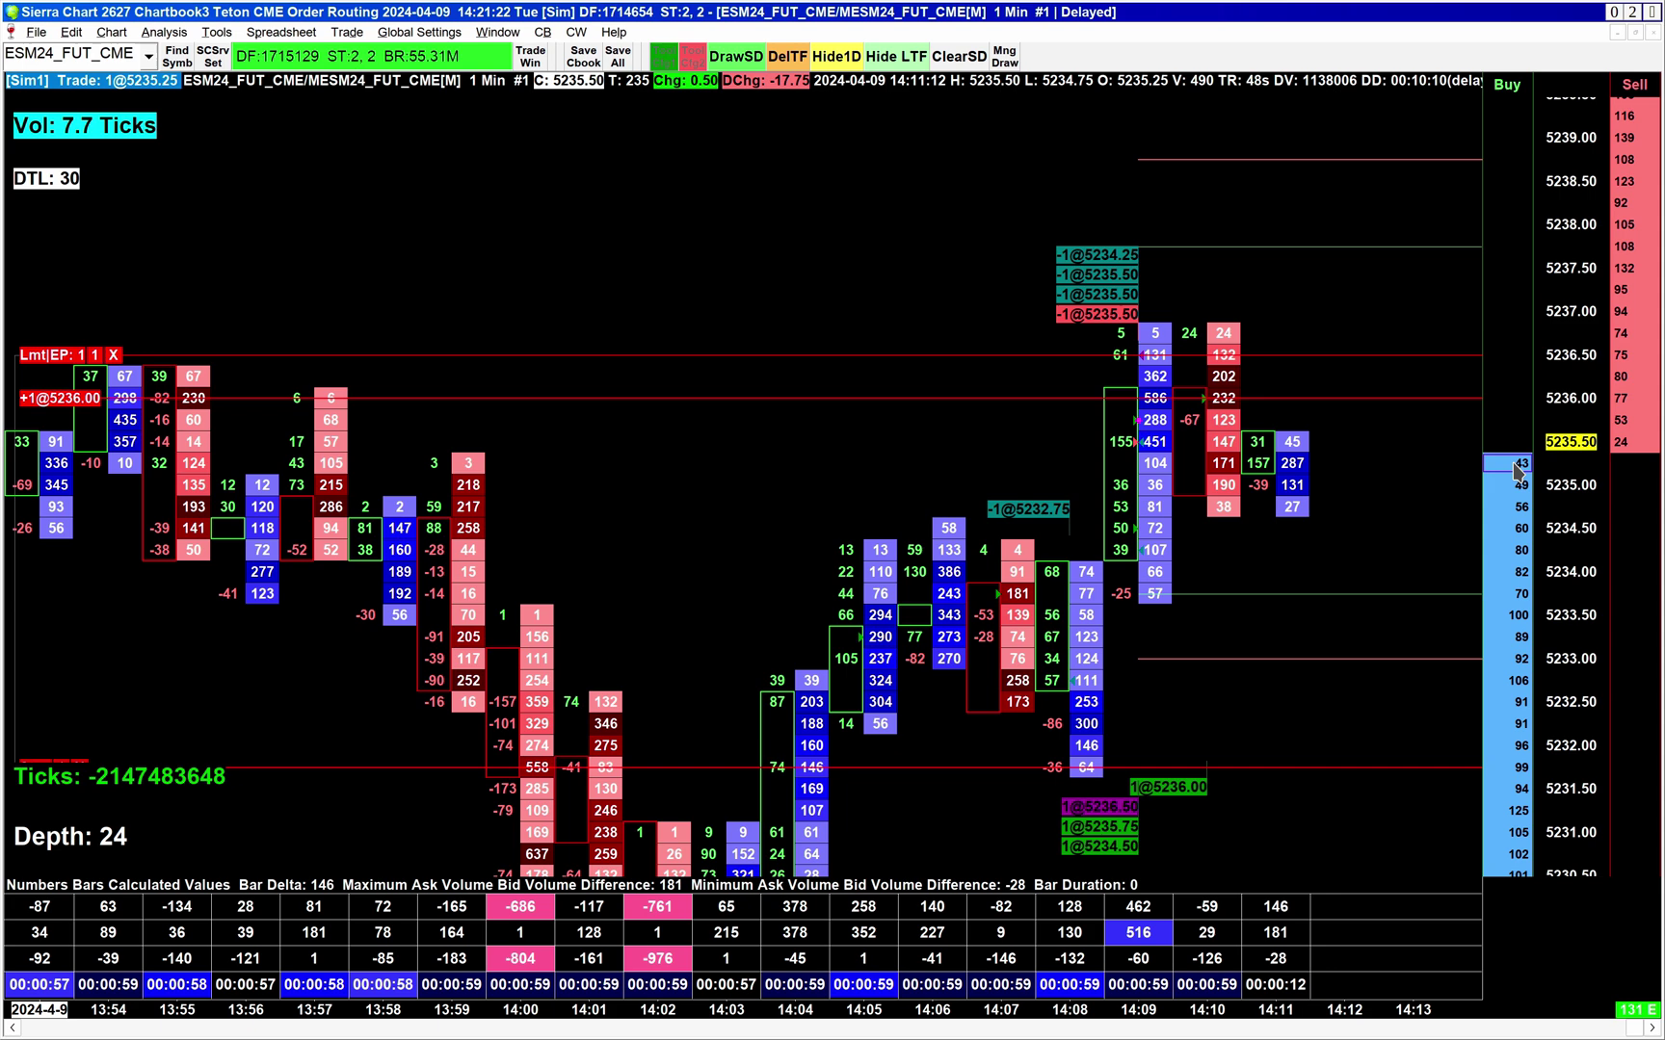
key(f)
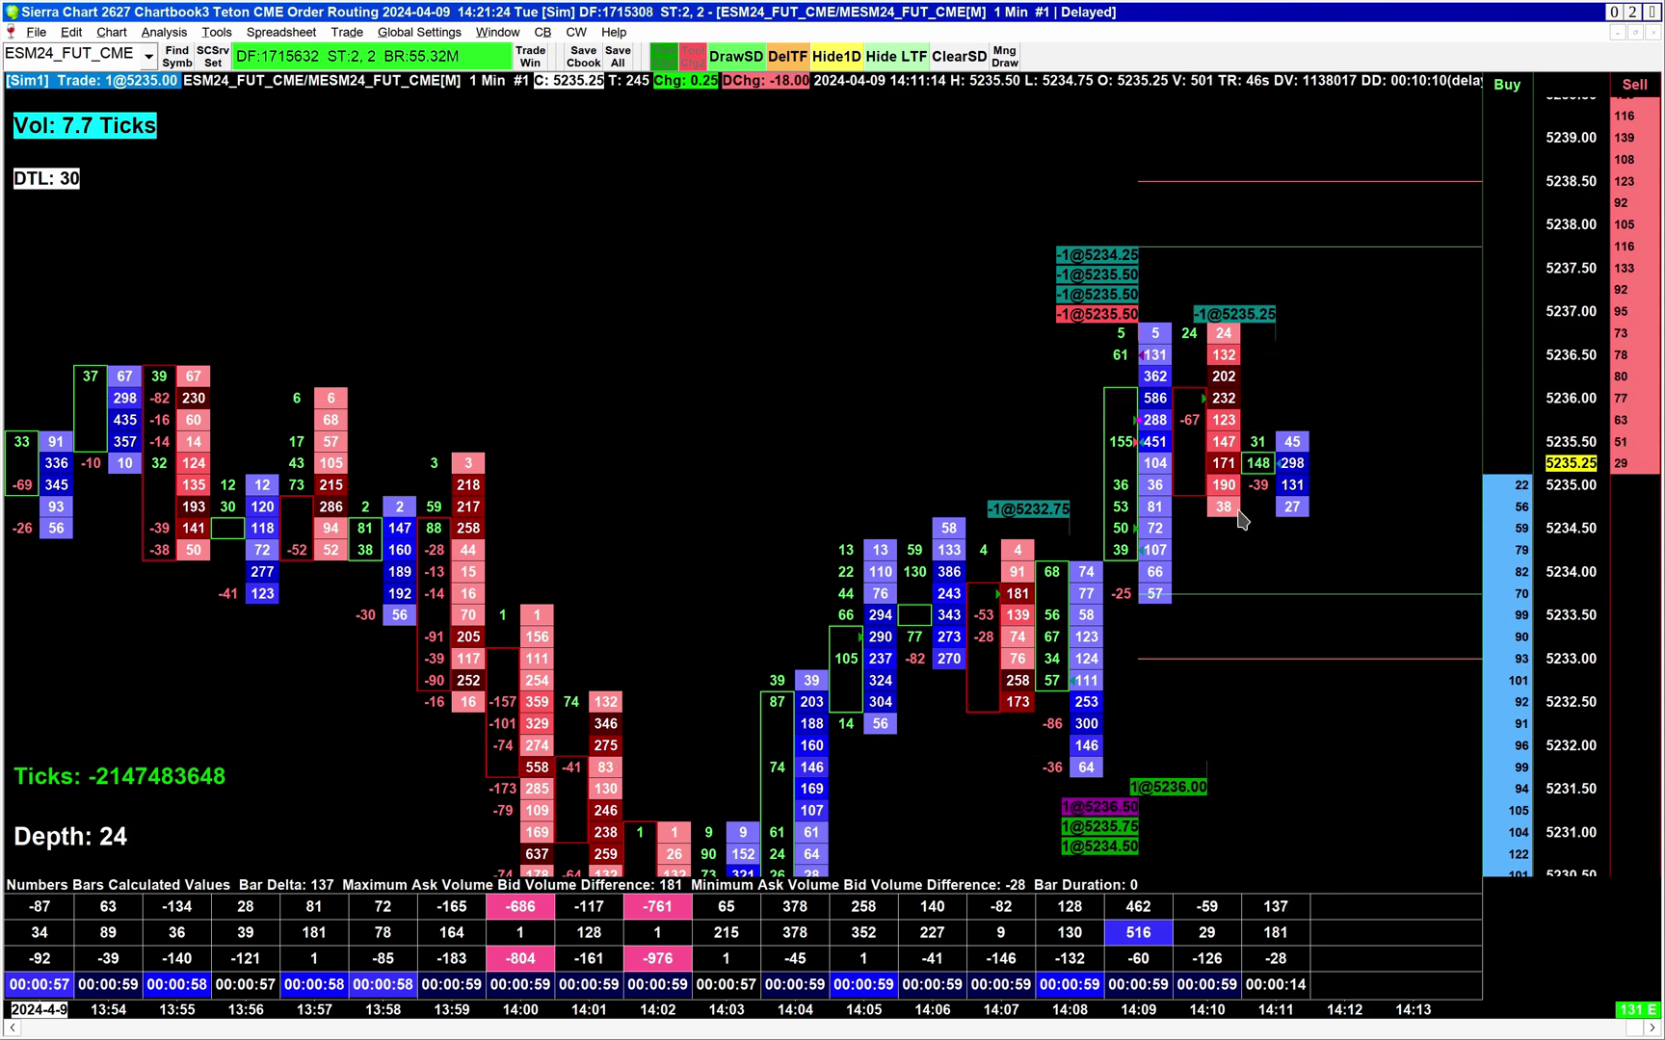
drag(589, 567, 585, 473)
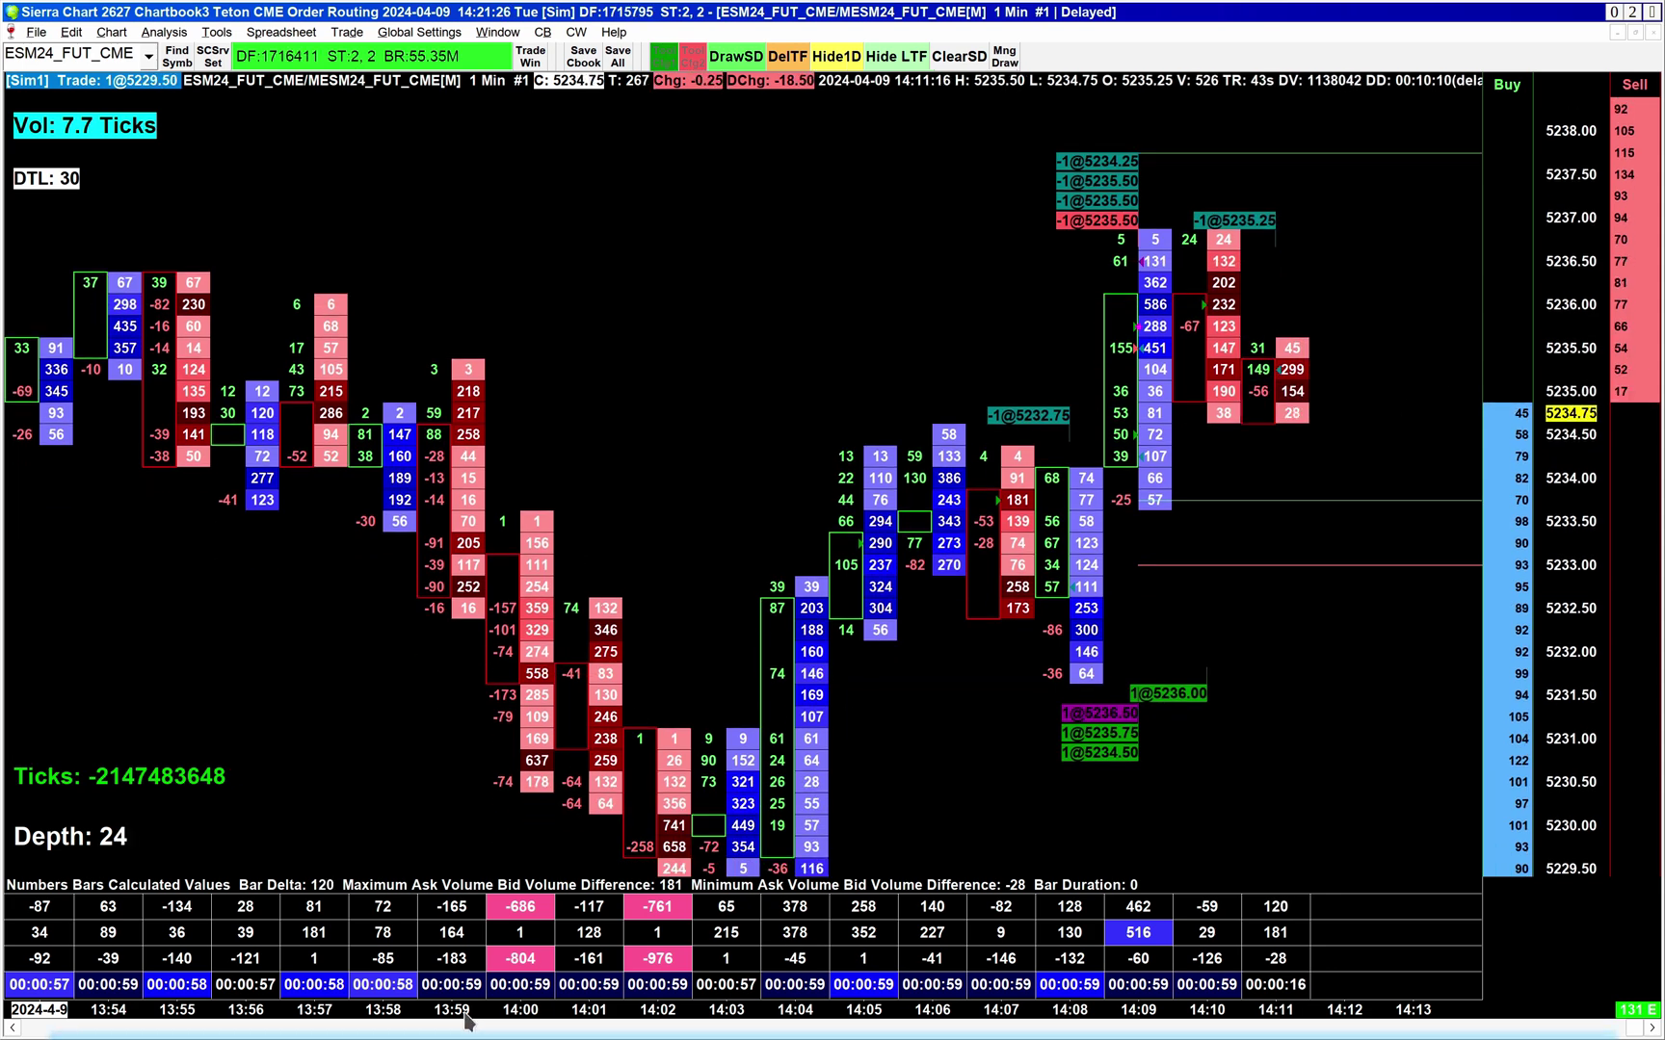